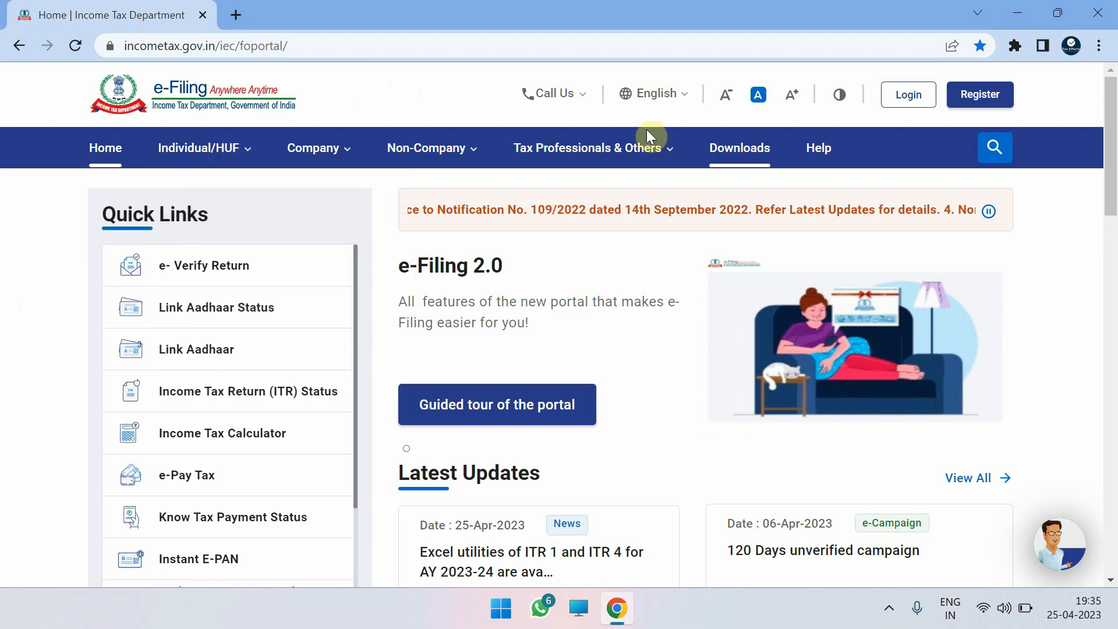
# Download the Excel-based ITR 4 utility for assessment year 2023-24 from the portal's income tax return downloads
pyautogui.click(742, 148)
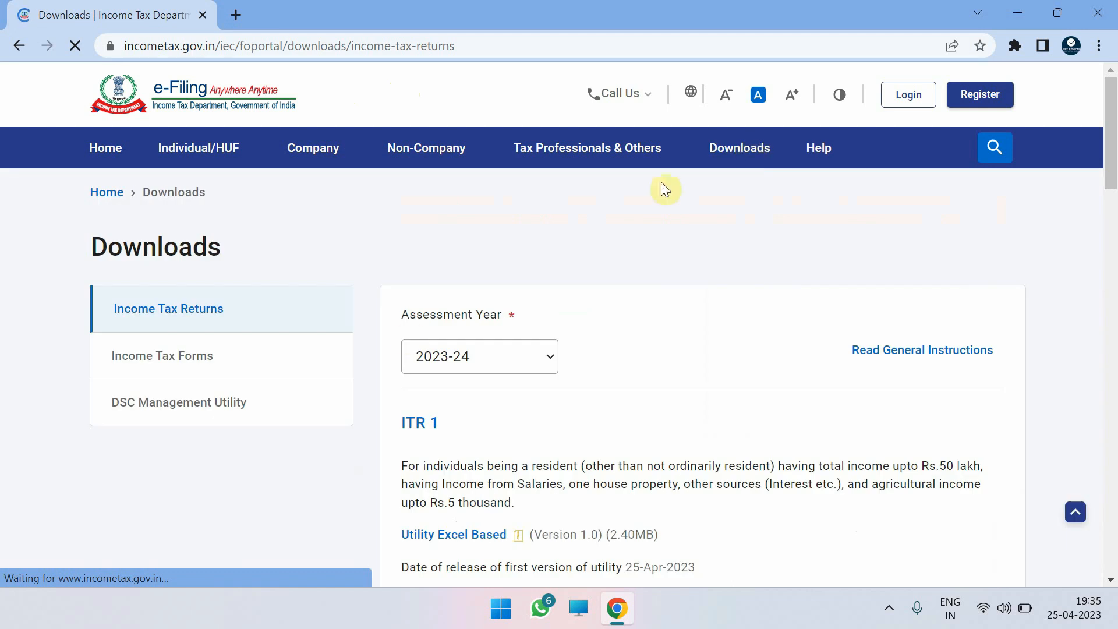
pyautogui.scroll(-2, 404, 331)
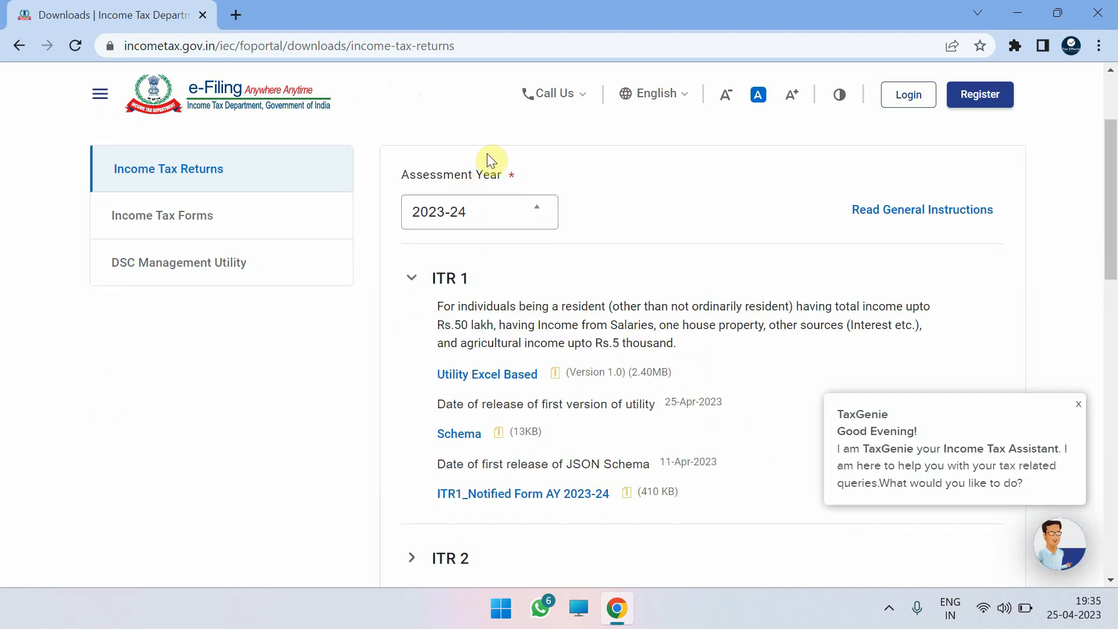
pyautogui.click(539, 219)
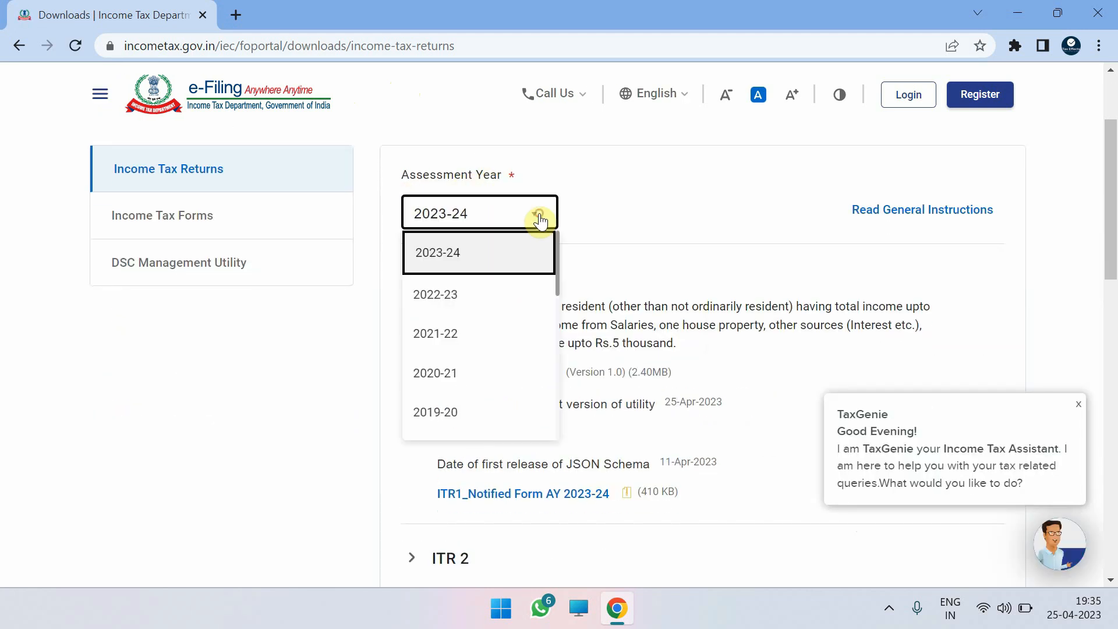
pyautogui.click(510, 253)
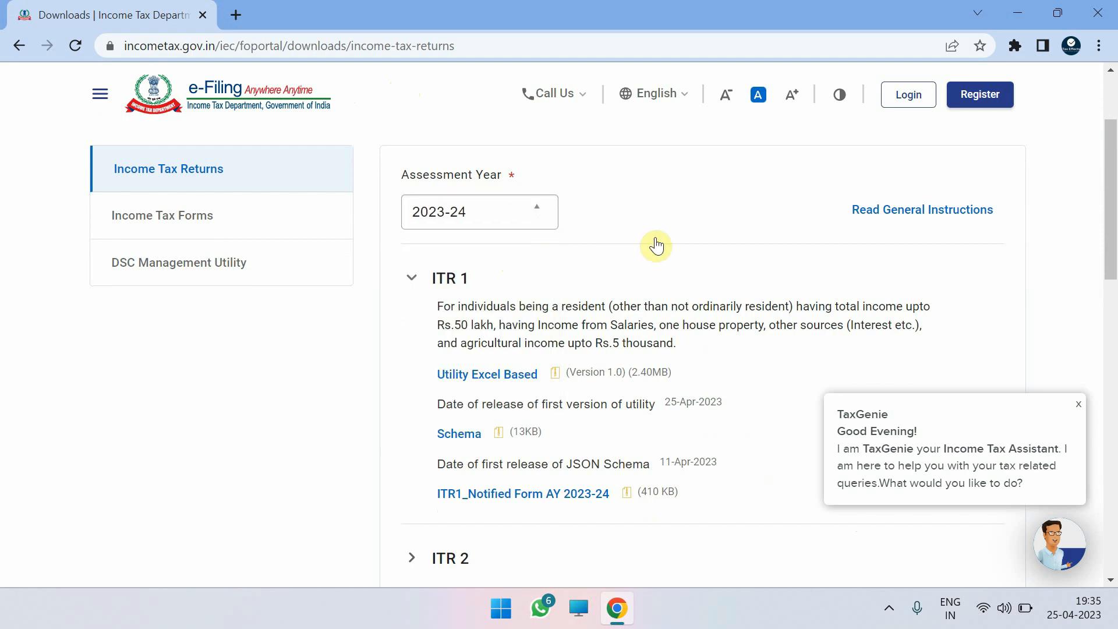
pyautogui.scroll(-5, 506, 364)
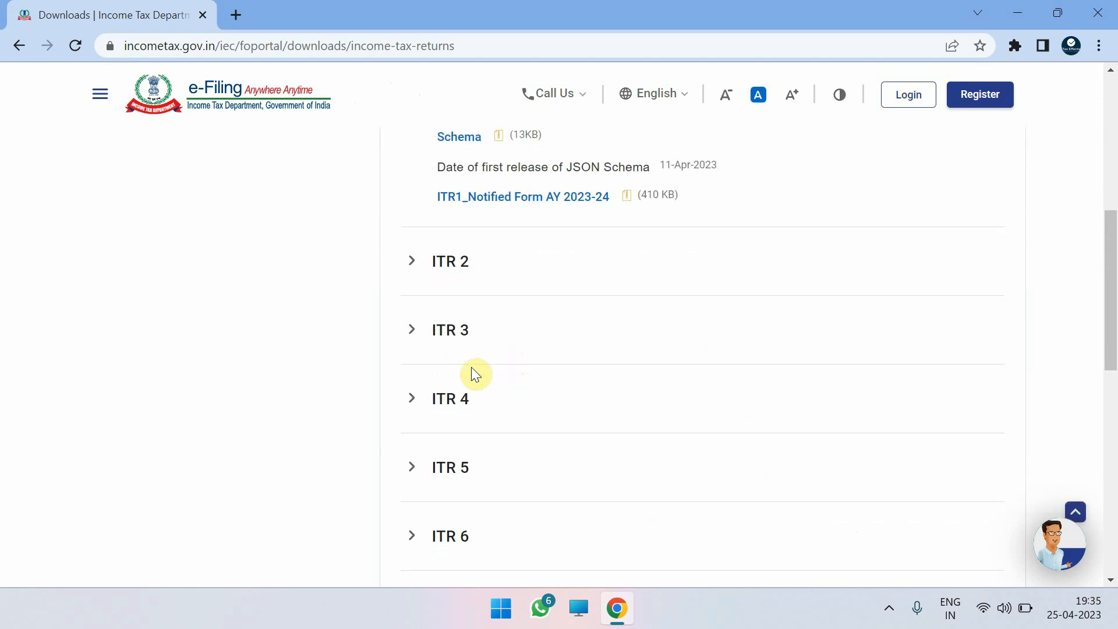
pyautogui.click(414, 399)
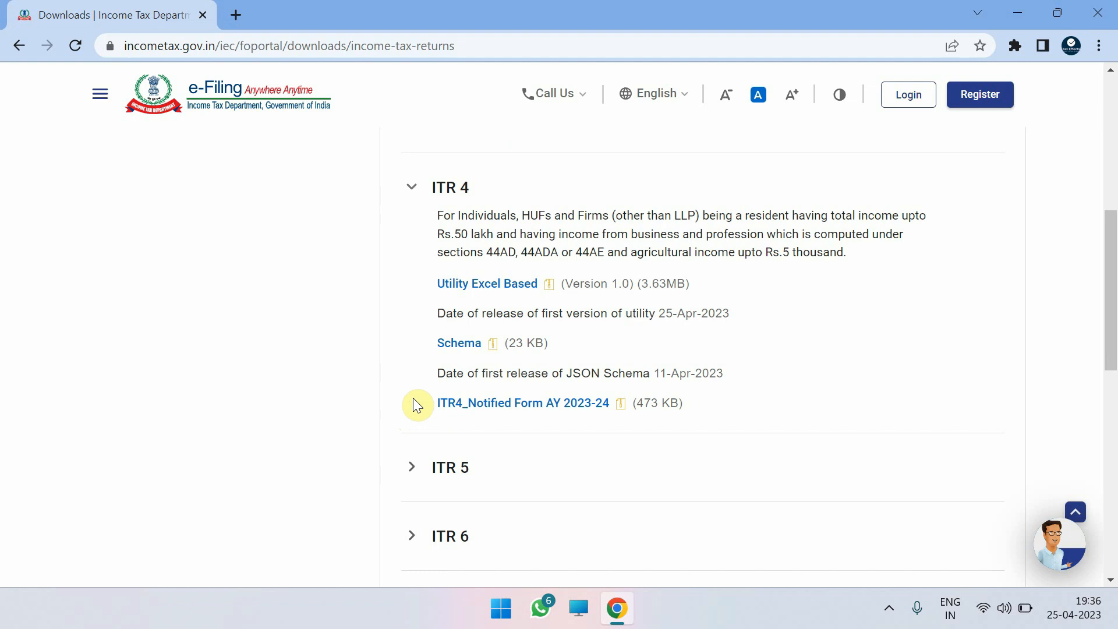
pyautogui.click(488, 287)
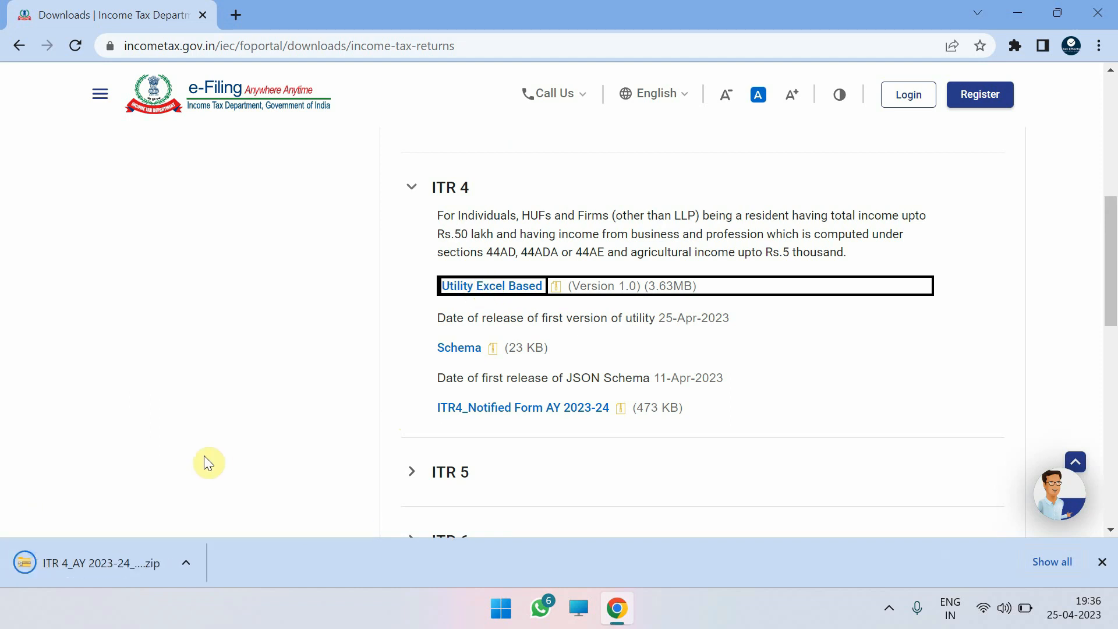
# Locate the downloaded ITR 4_AY 2023-24_V1.0.zip in its folder and extract it to the suggested destination
pyautogui.hotkey('ctrl', 'j')
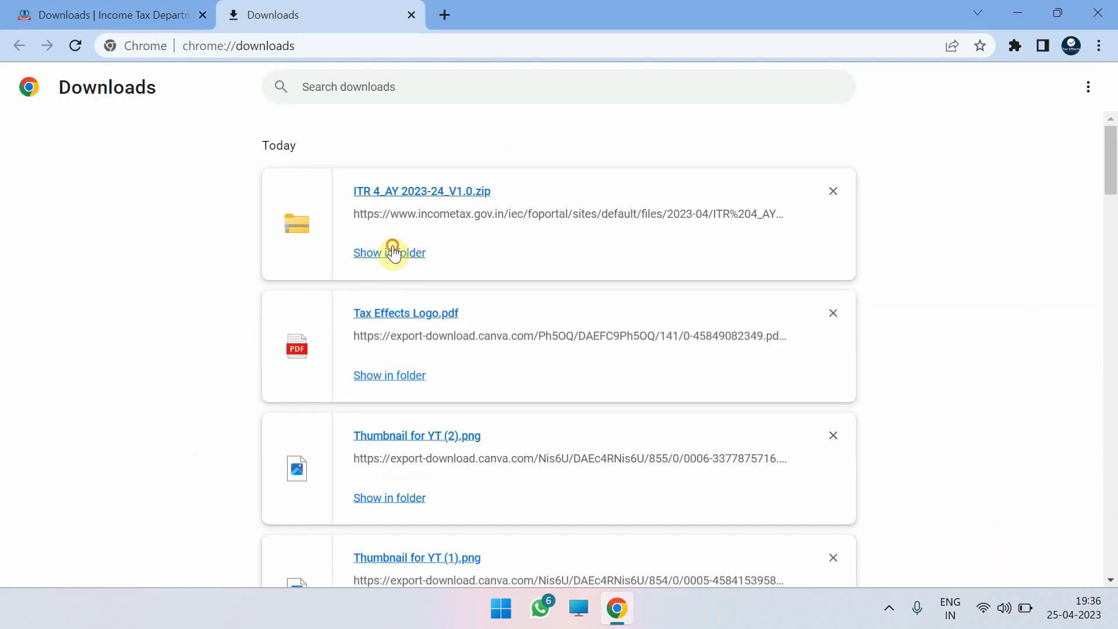
pyautogui.click(390, 251)
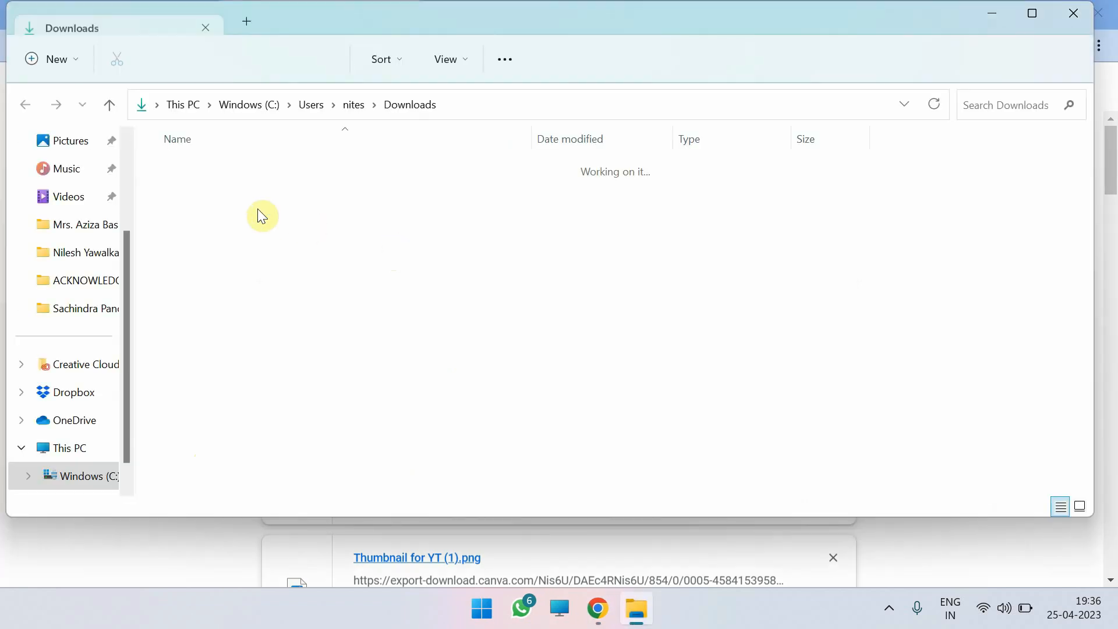
pyautogui.rightClick(225, 202)
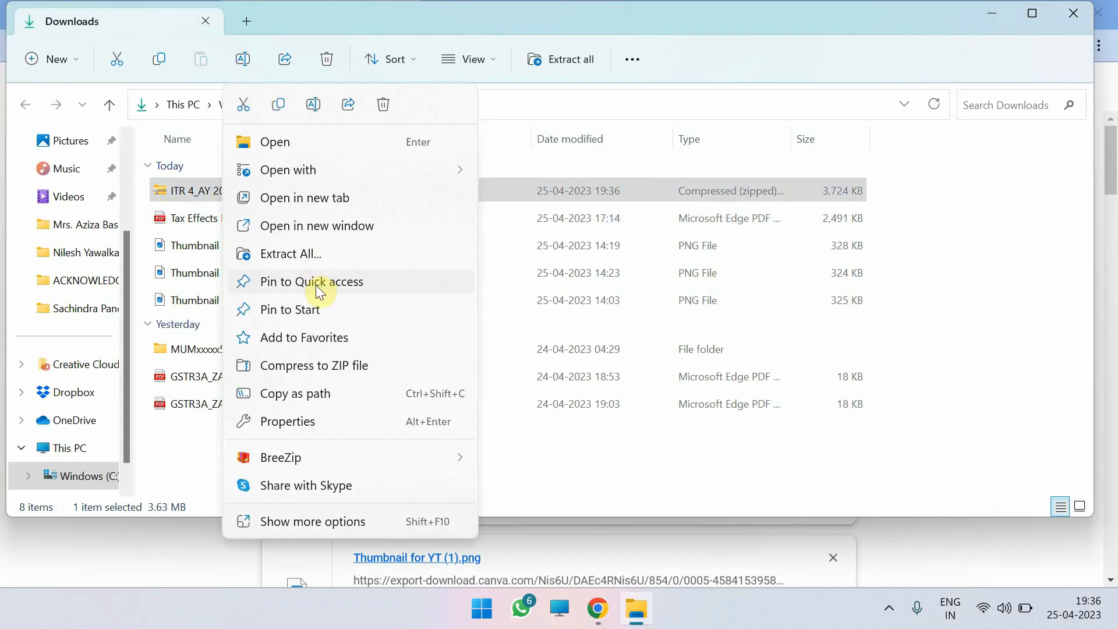
pyautogui.click(336, 251)
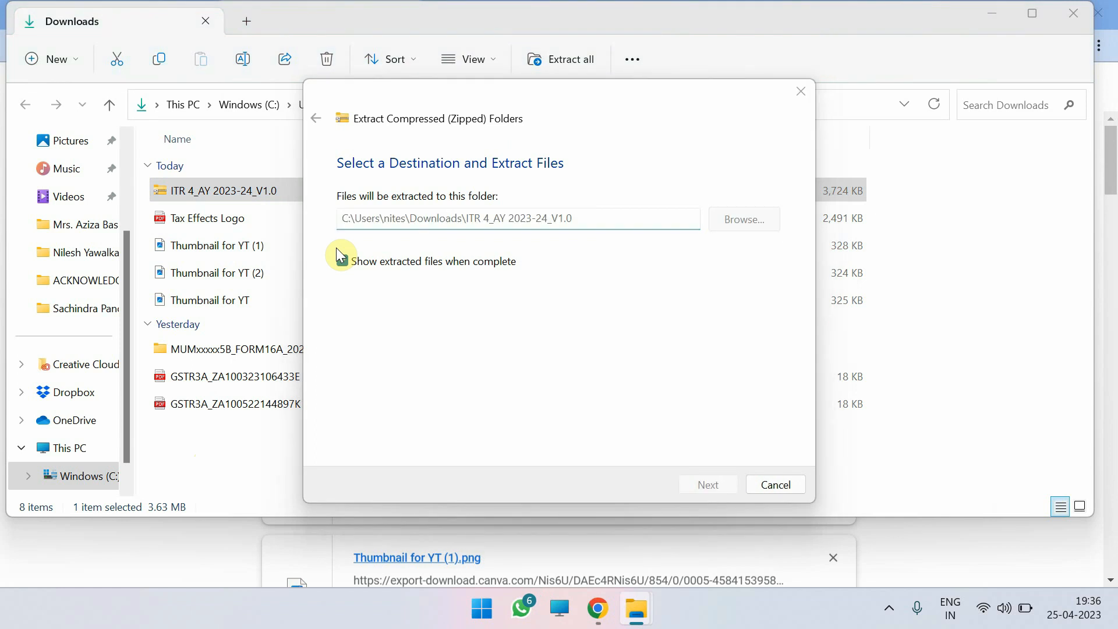
pyautogui.press('Return')
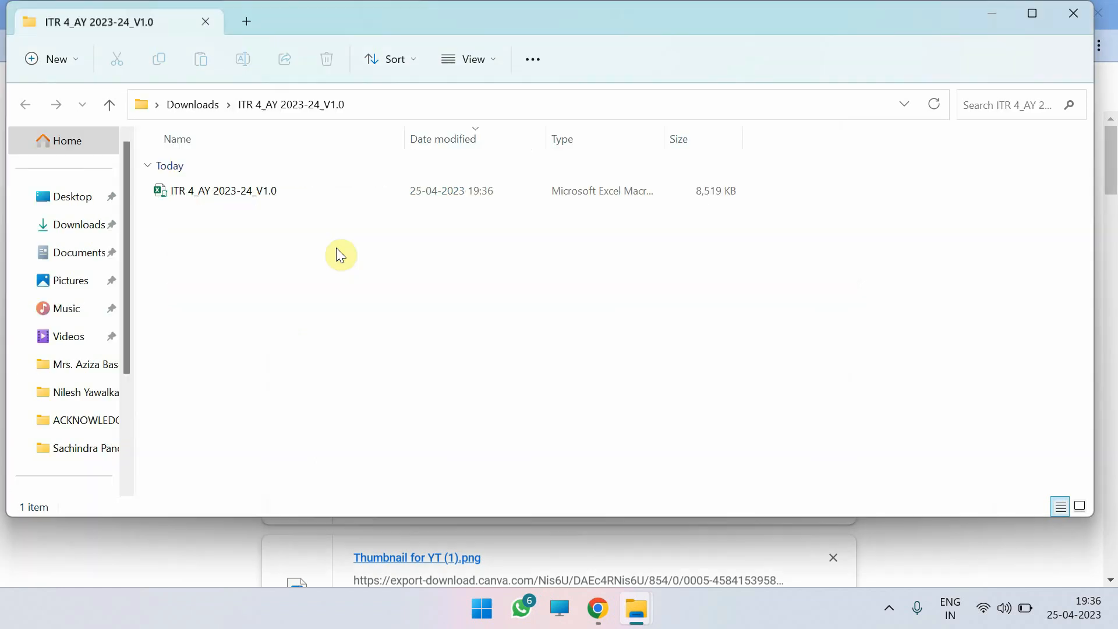
# Unblock the extracted ITR 4_AY 2023-24_V1.0 workbook in its file properties
pyautogui.click(214, 193)
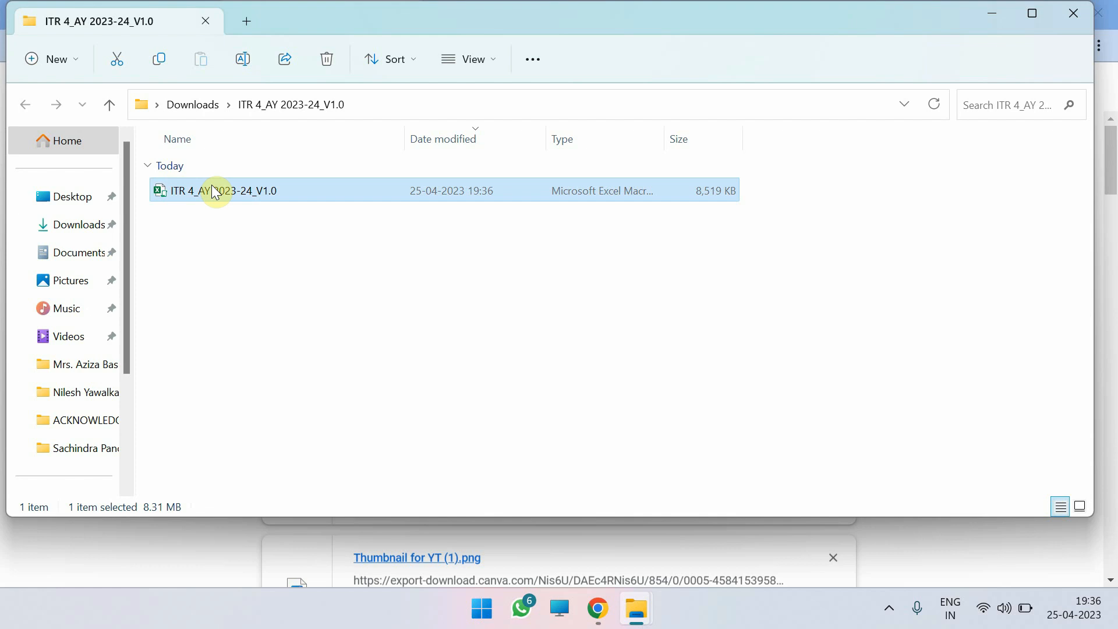
pyautogui.rightClick(214, 191)
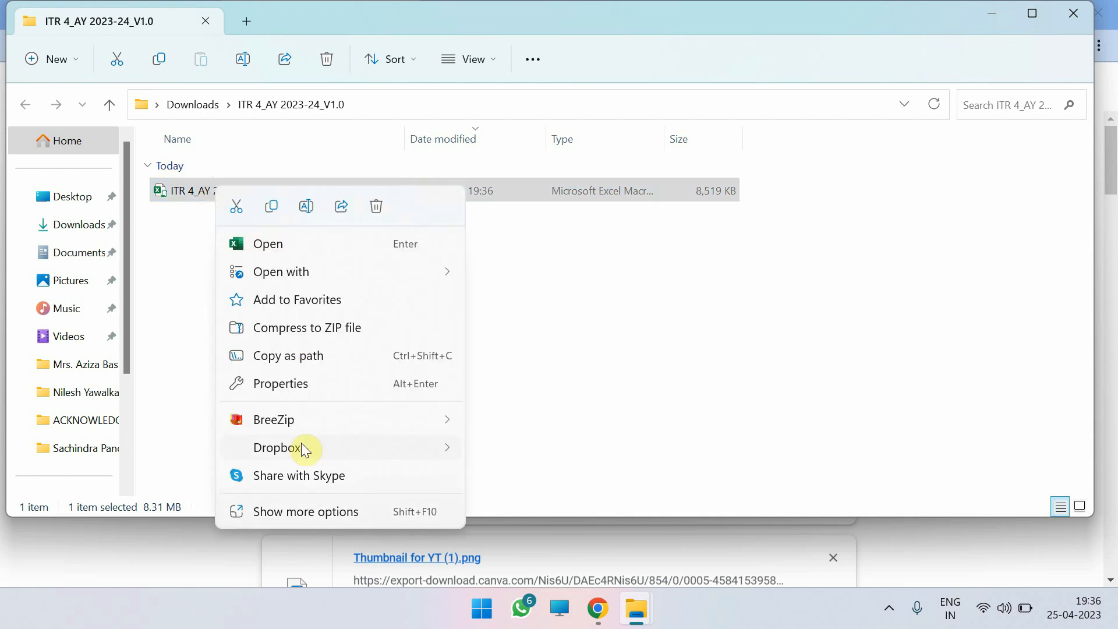
pyautogui.click(274, 515)
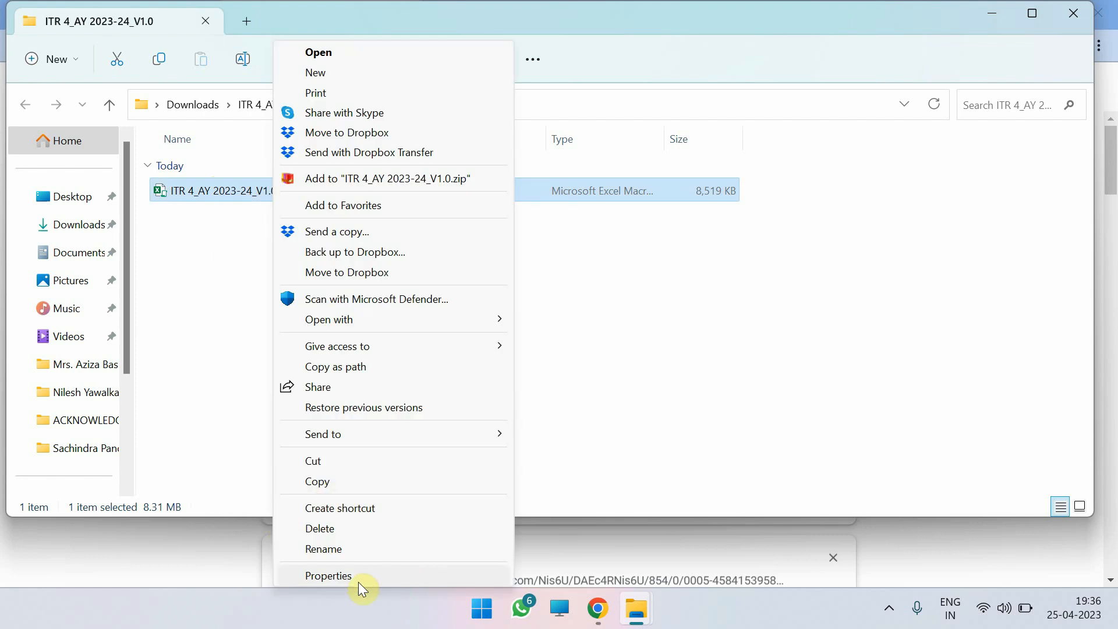
pyautogui.click(358, 580)
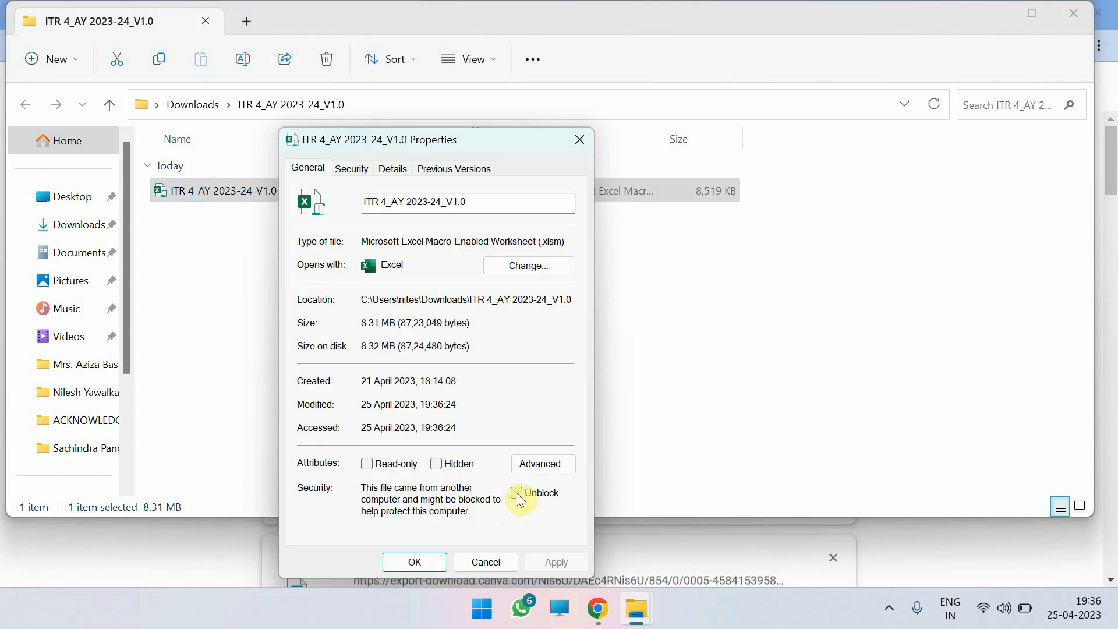
pyautogui.click(517, 494)
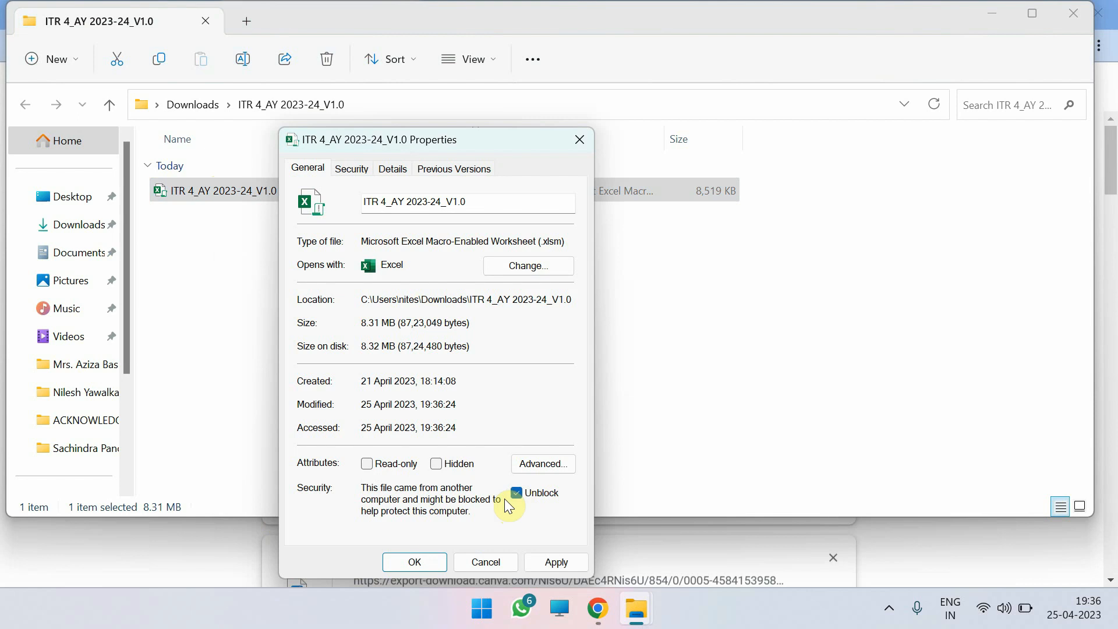
pyautogui.click(422, 560)
# Open the ITR 4_AY 2023-24_V1.0 workbook in Excel, enable its macros and dismiss the utility's data-entry notice
pyautogui.click(202, 197)
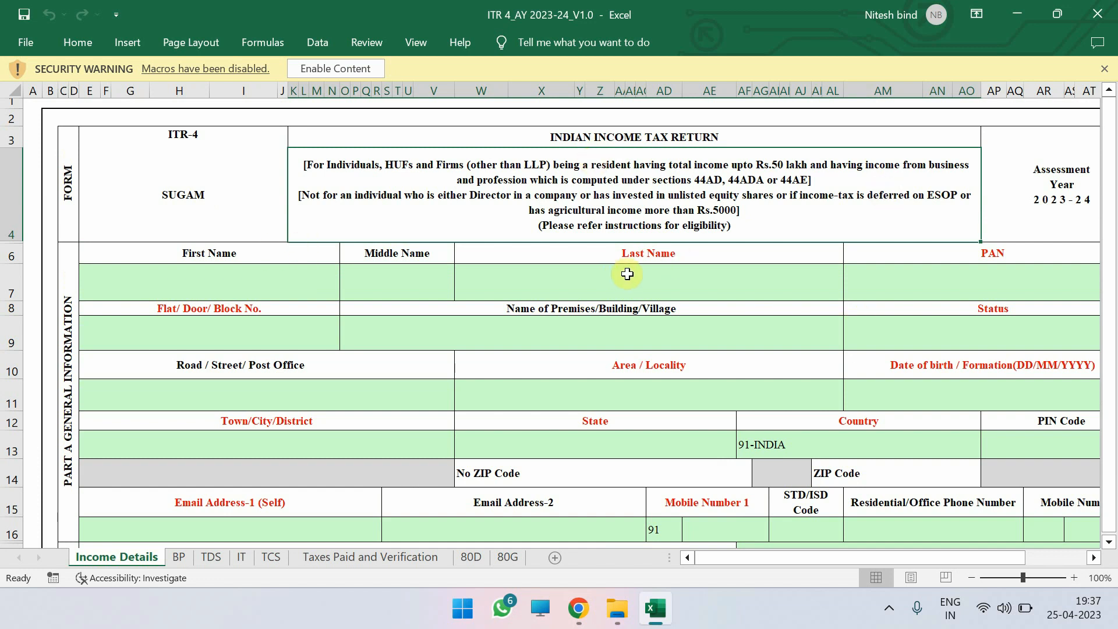
pyautogui.hscroll(3, 836, 307)
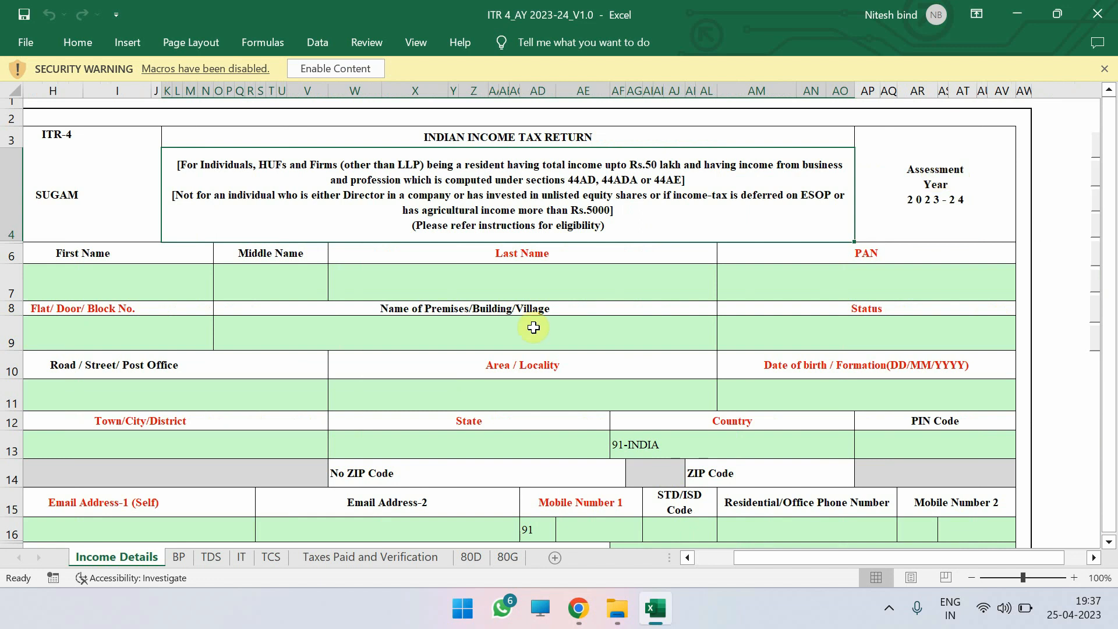
pyautogui.hscroll(-3, 534, 328)
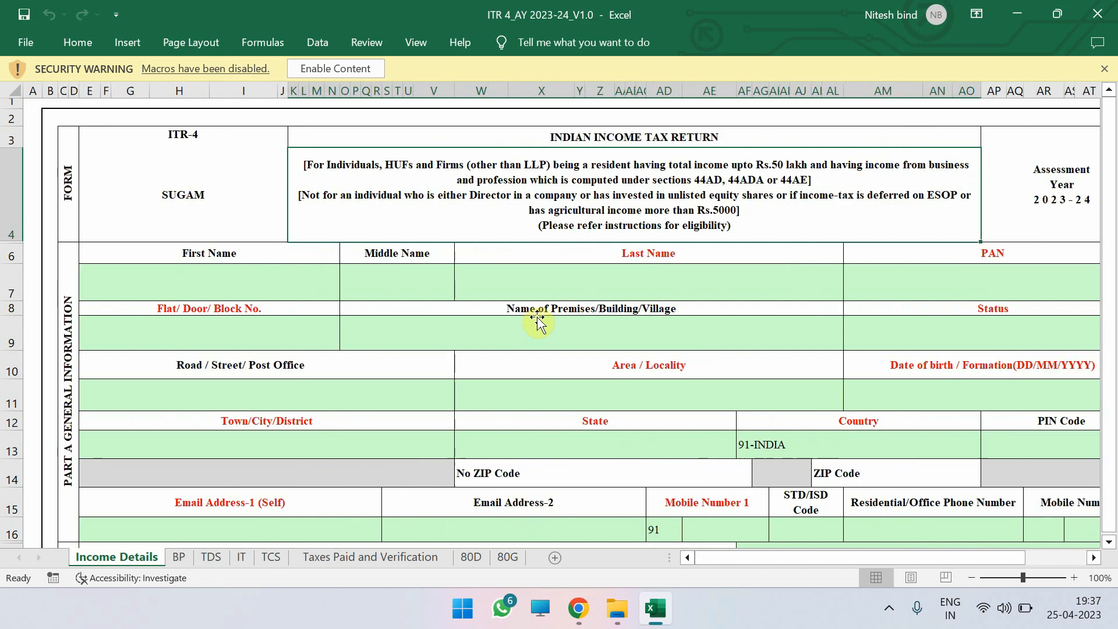
pyautogui.click(335, 68)
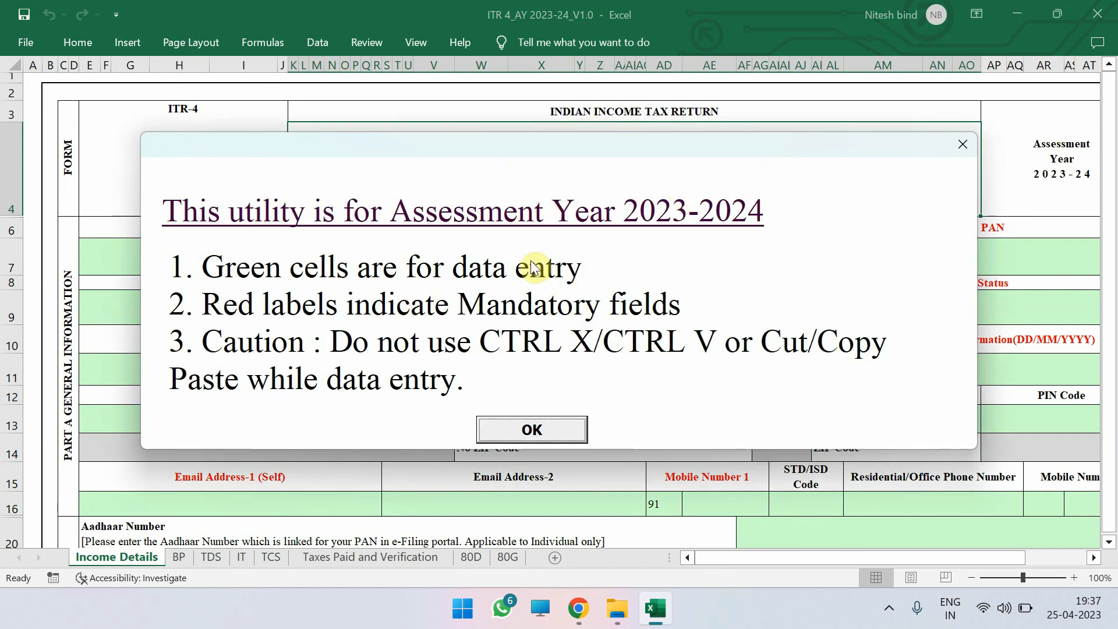
pyautogui.click(529, 428)
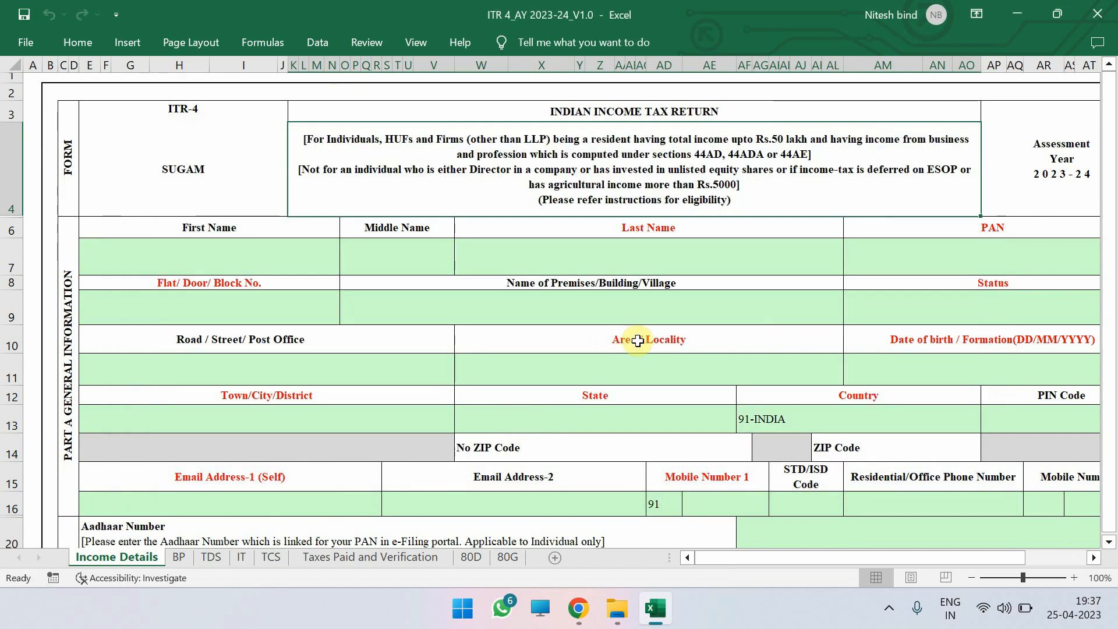
# Examine the Income Details sheet from general information through filing status to gross total income, and view the BP schedule
pyautogui.scroll(-2, 619, 338)
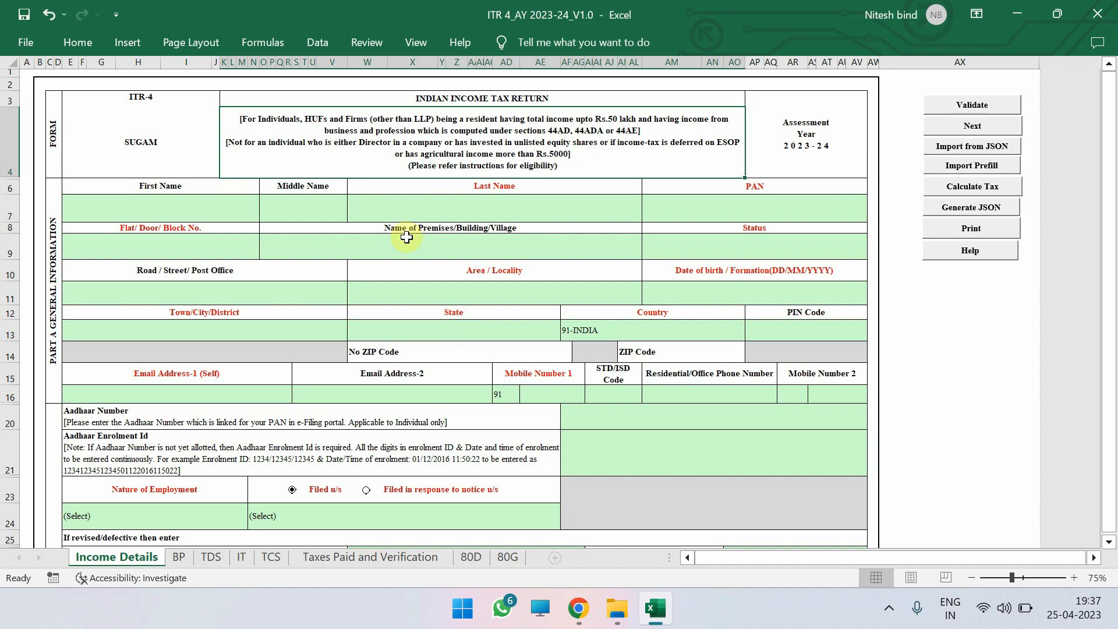
pyautogui.scroll(1, 270, 482)
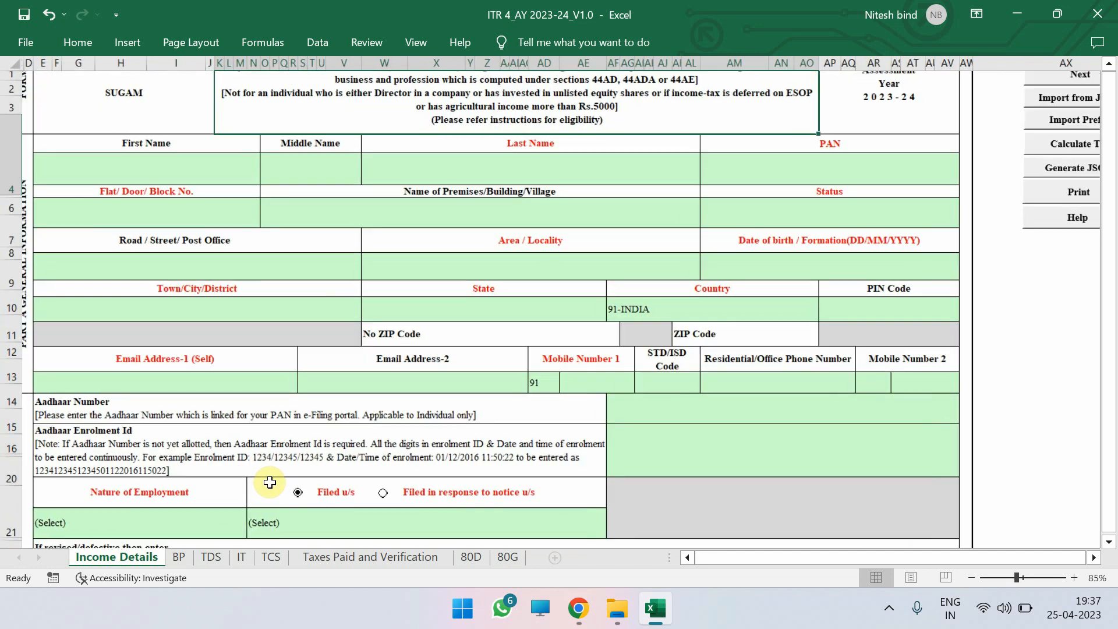
pyautogui.scroll(-3, 269, 483)
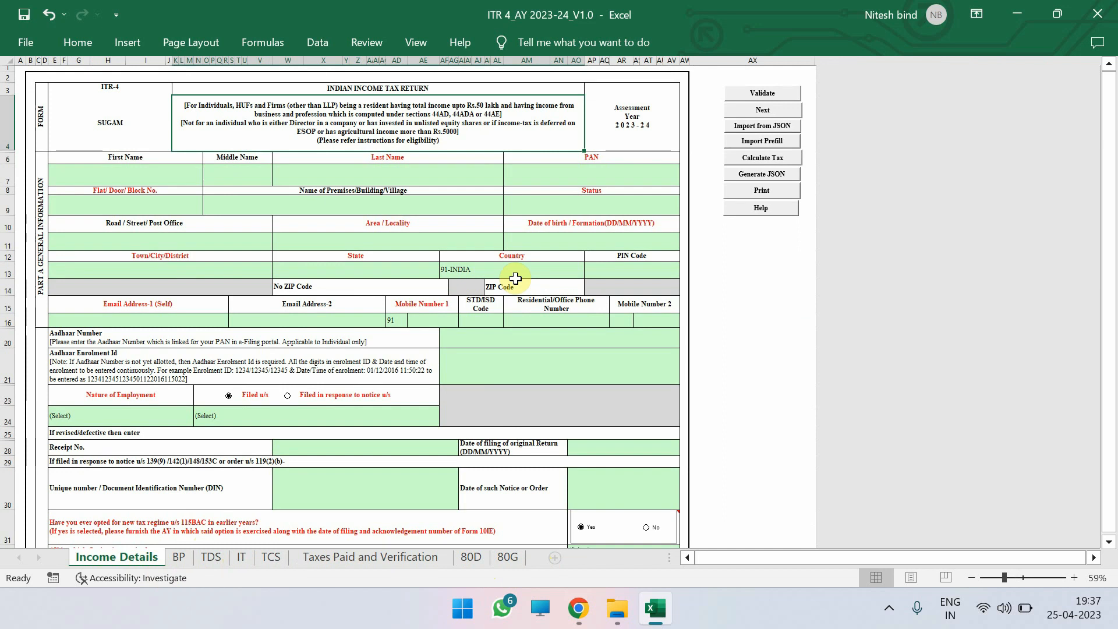
pyautogui.scroll(-1, 515, 278)
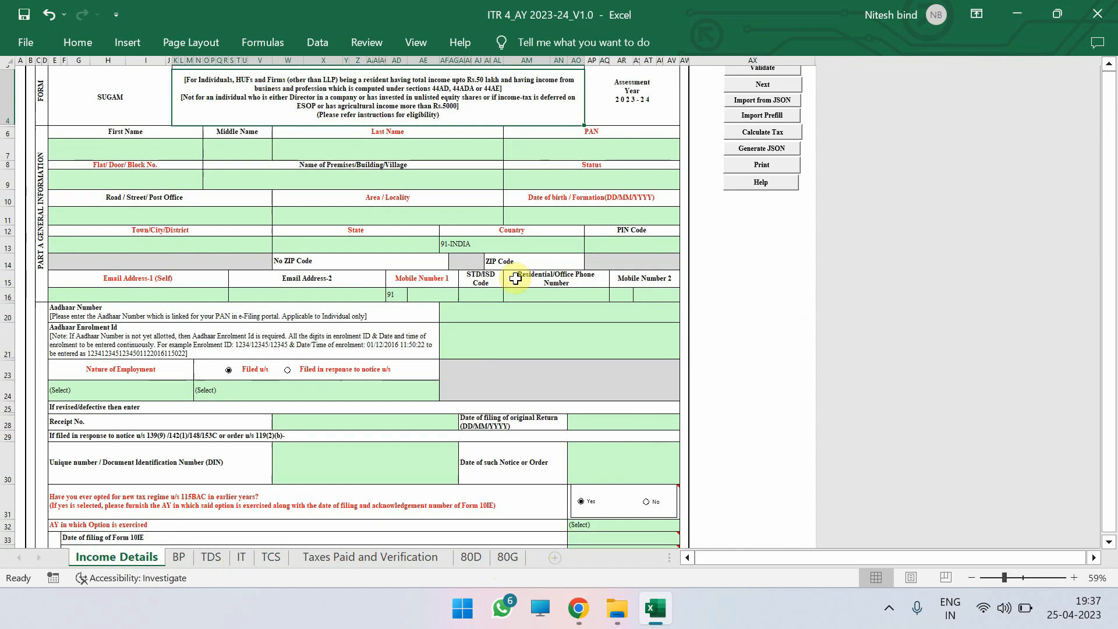
pyautogui.scroll(-20, 441, 217)
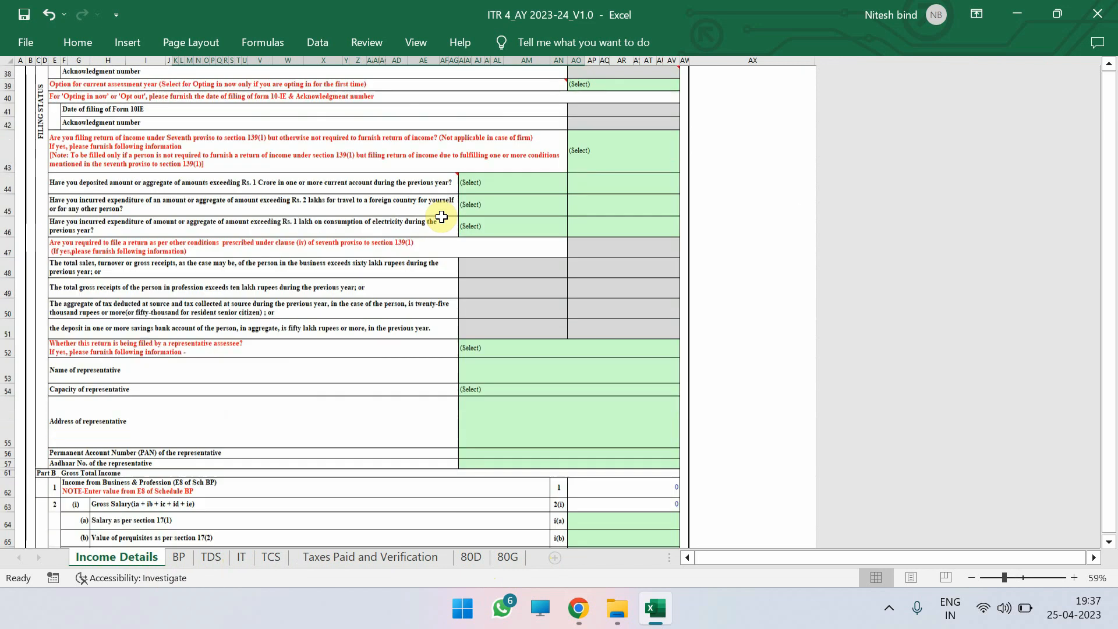
pyautogui.scroll(6, 441, 216)
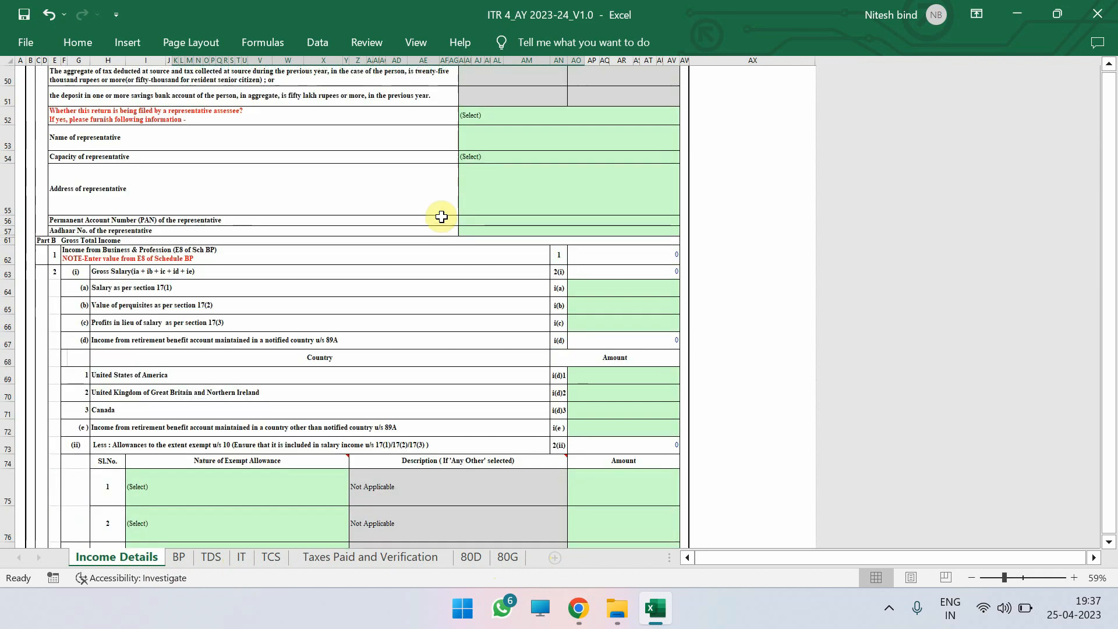
pyautogui.click(179, 557)
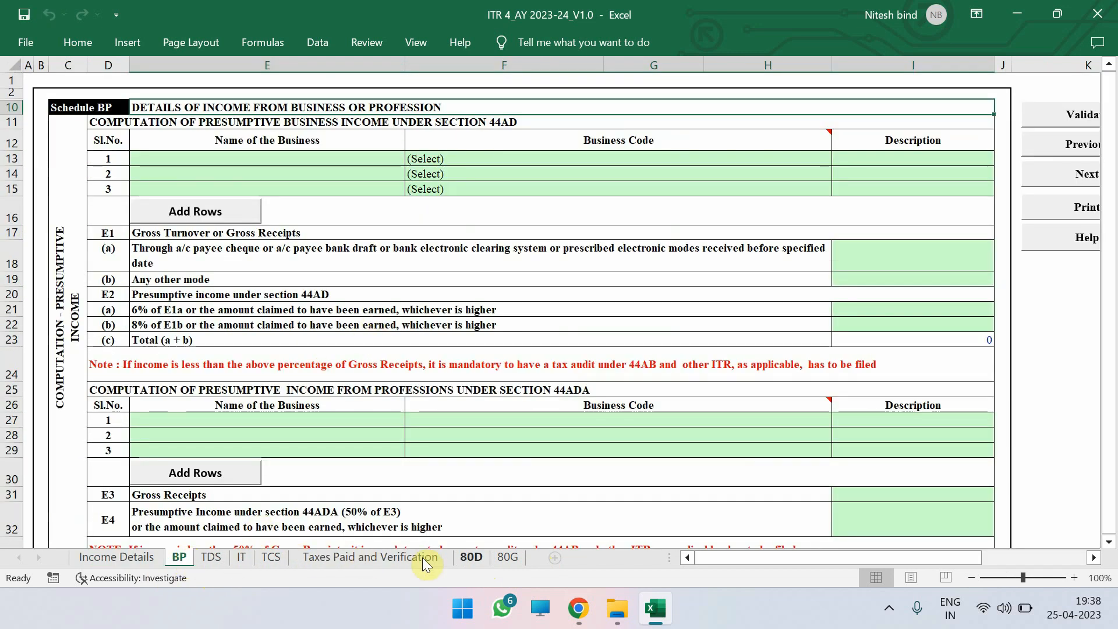
# Return to the Income Details sheet and examine its general information fields, the utility's command buttons and the filing status questions
pyautogui.click(125, 557)
pyautogui.scroll(10, 530, 287)
pyautogui.scroll(-1, 529, 286)
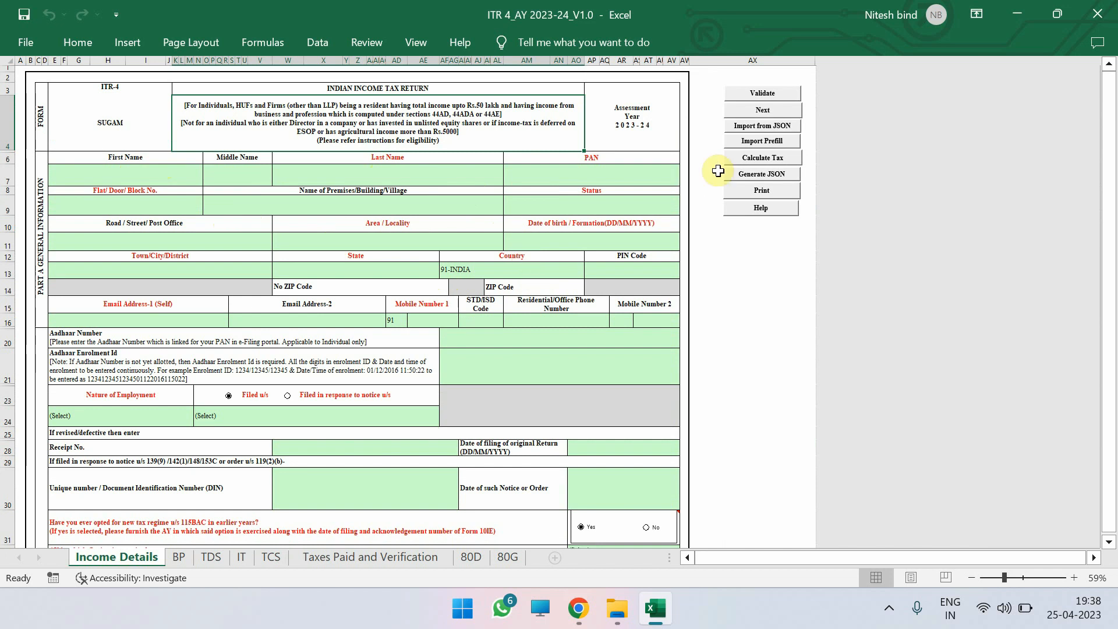
pyautogui.keyDown('ctrl'); pyautogui.scroll(3, 717, 170); pyautogui.keyUp('ctrl')
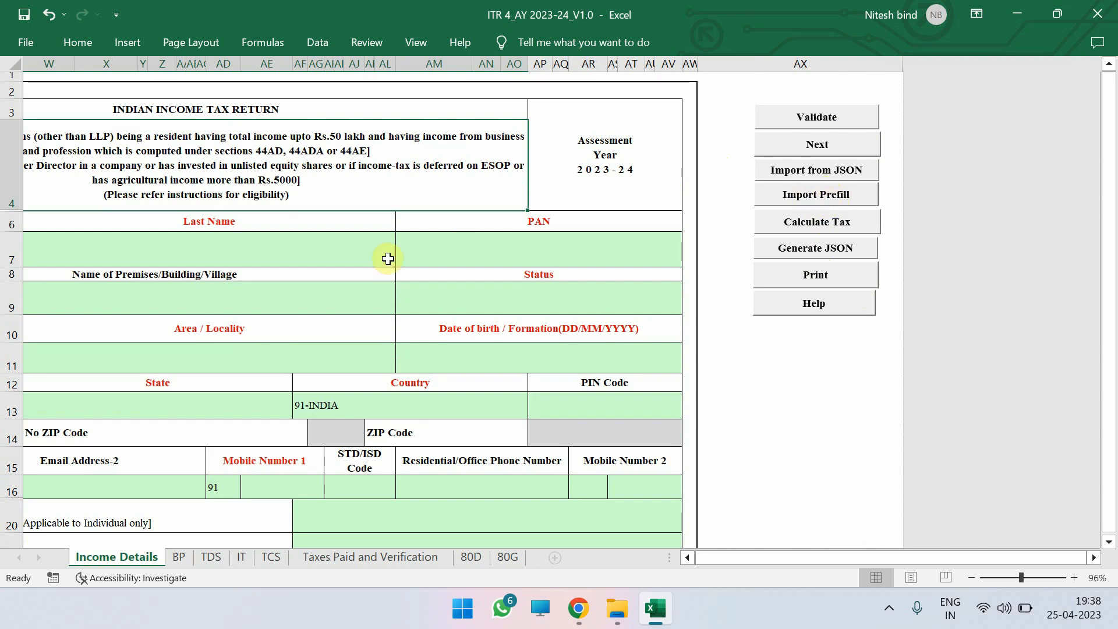
pyautogui.hscroll(-5, 388, 258)
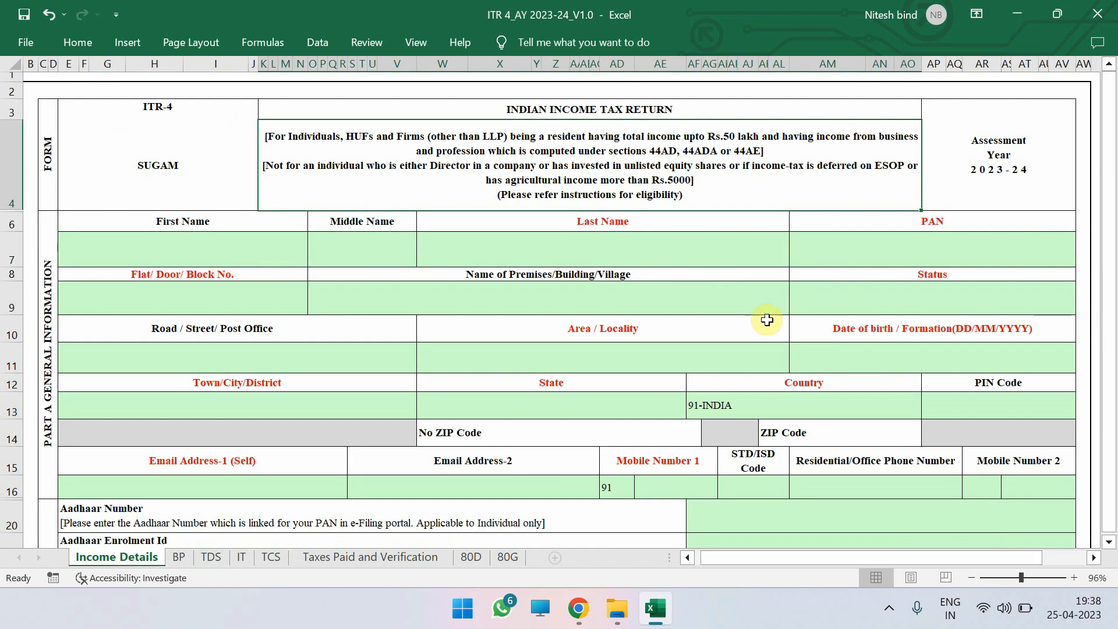
pyautogui.hscroll(5, 786, 390)
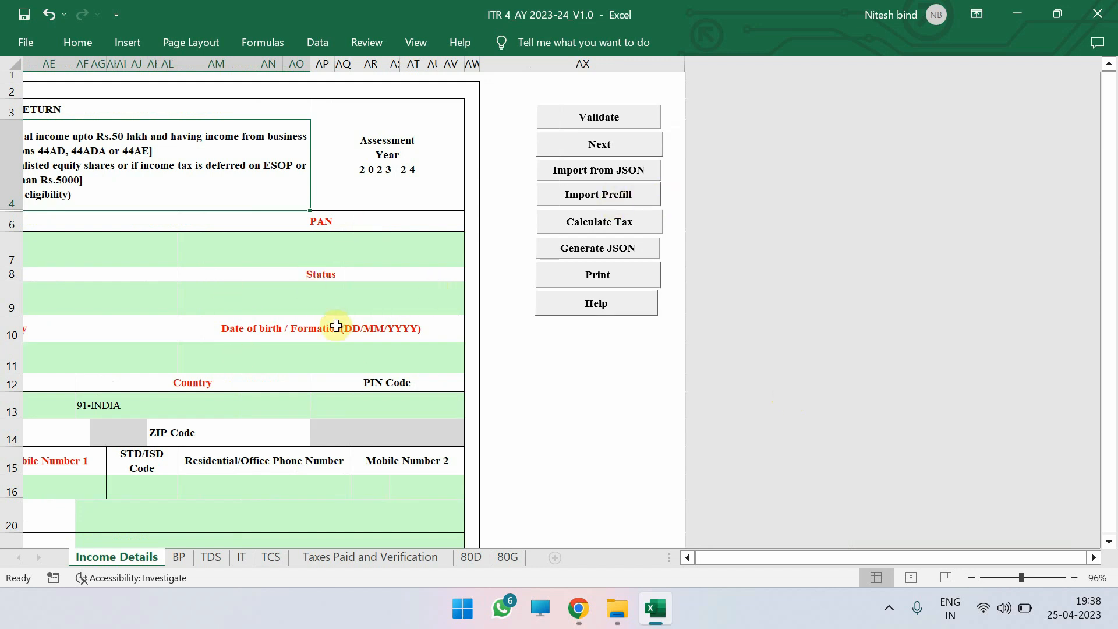
pyautogui.hscroll(-3, 336, 326)
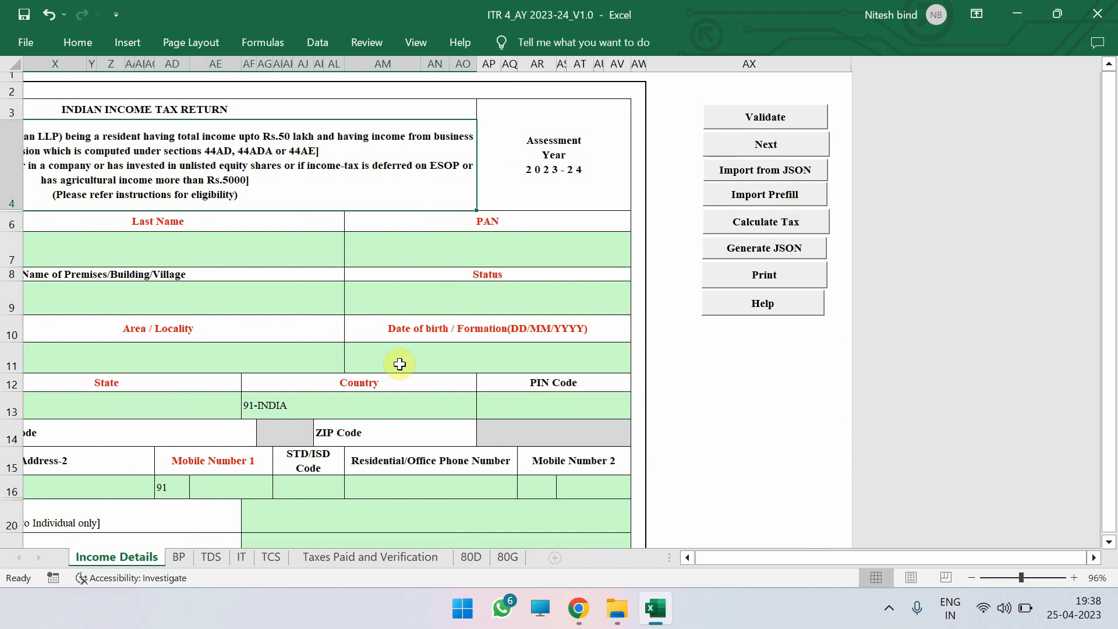
pyautogui.scroll(-10, 400, 364)
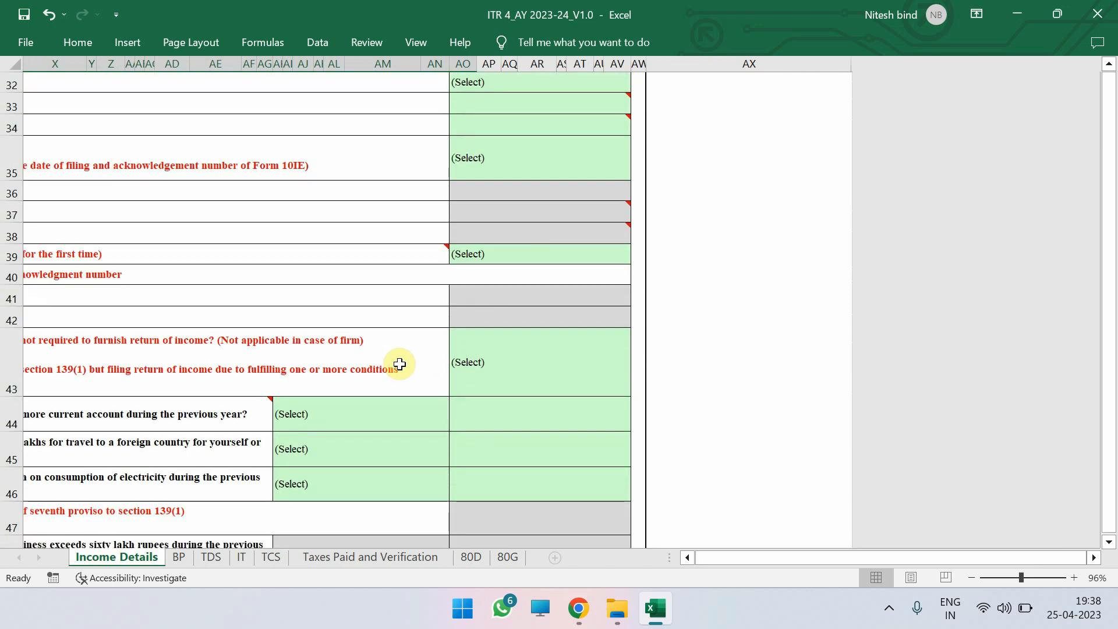
# Review the filing status questions on the Income Details sheet and return to the general information fields and utility command buttons
pyautogui.hscroll(-5, 399, 364)
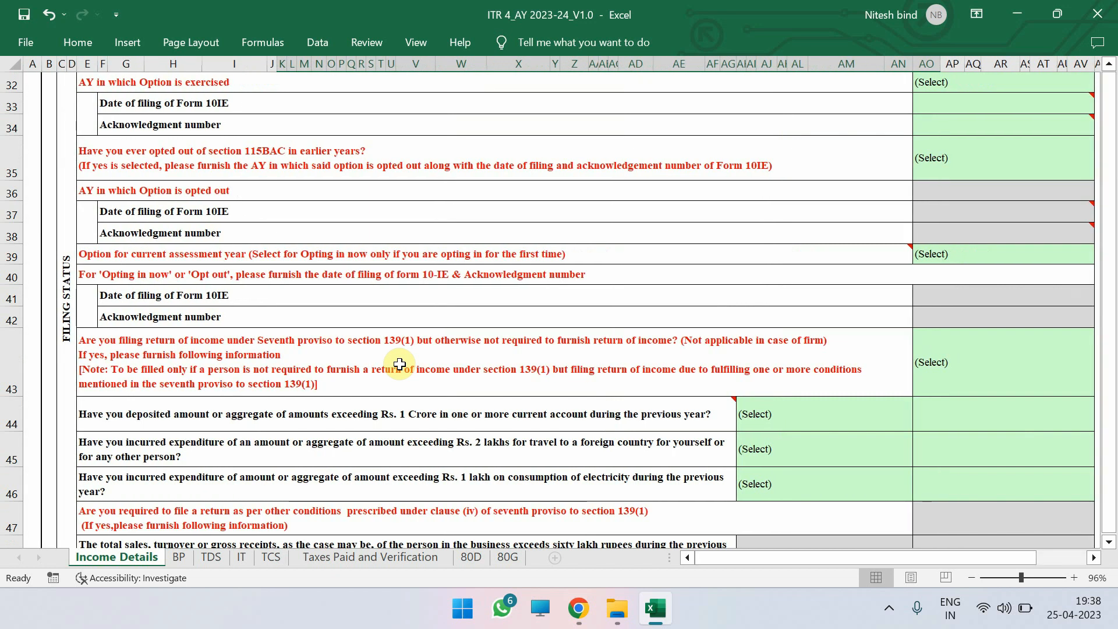
pyautogui.keyDown('ctrl'); pyautogui.scroll(-3, 399, 364); pyautogui.keyUp('ctrl')
pyautogui.scroll(7, 621, 192)
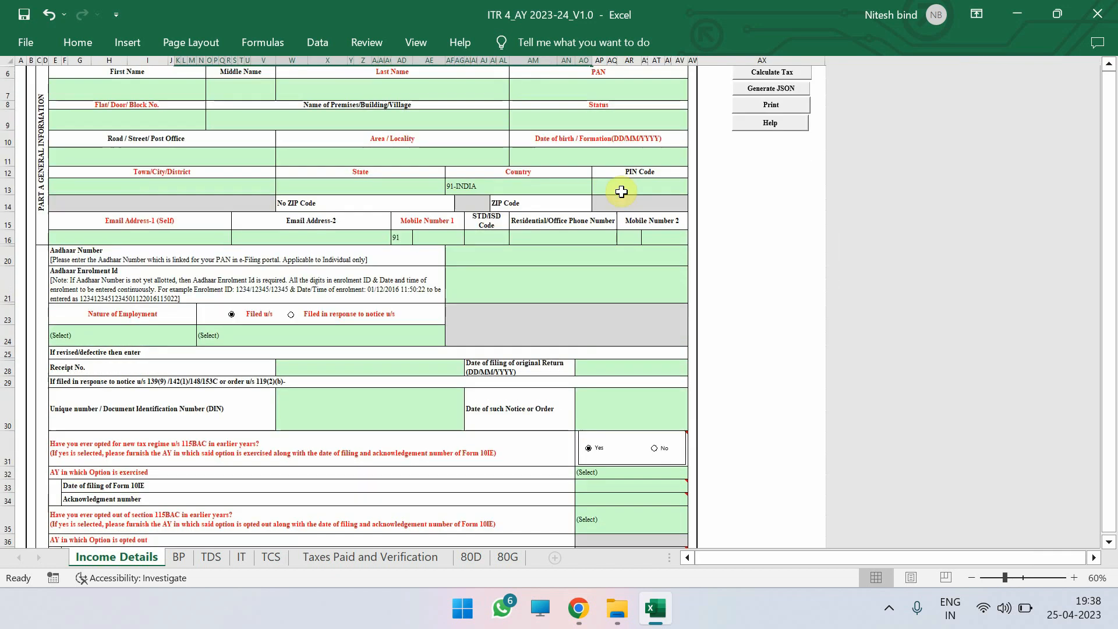
pyautogui.scroll(2, 698, 244)
pyautogui.keyDown('ctrl'); pyautogui.scroll(2, 746, 263); pyautogui.keyUp('ctrl')
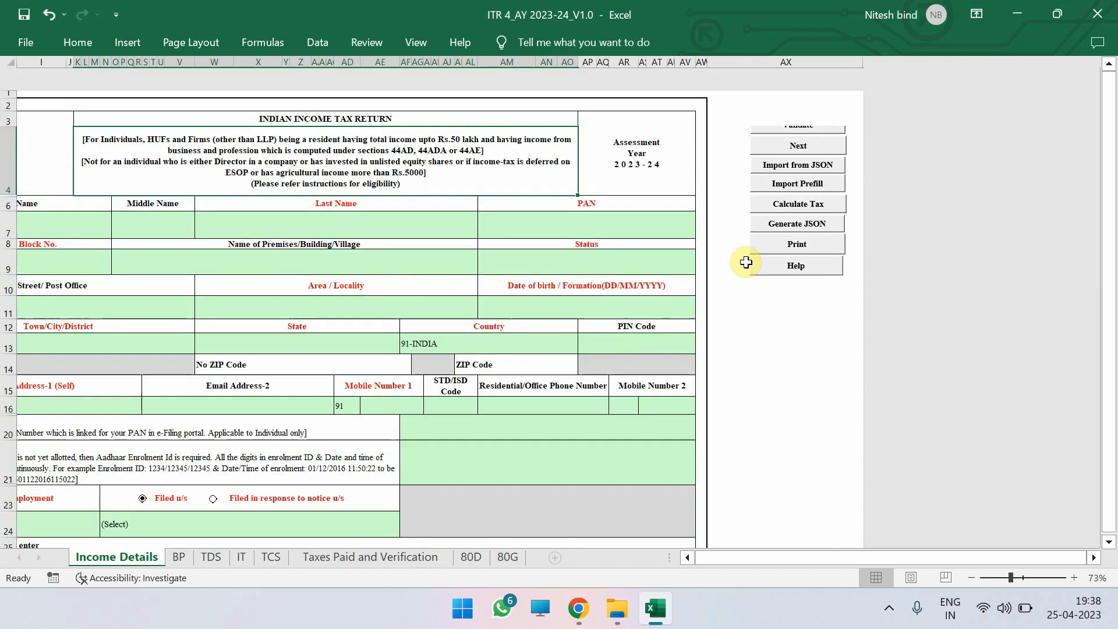
pyautogui.scroll(-1, 746, 262)
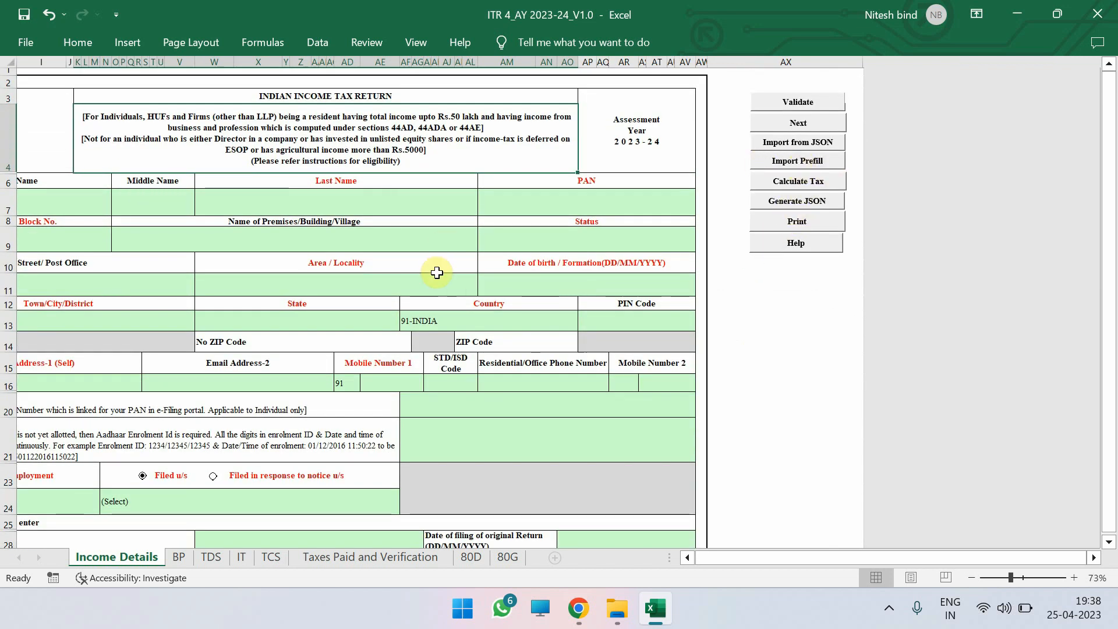
pyautogui.keyDown('ctrl'); pyautogui.scroll(-1, 772, 217); pyautogui.keyUp('ctrl')
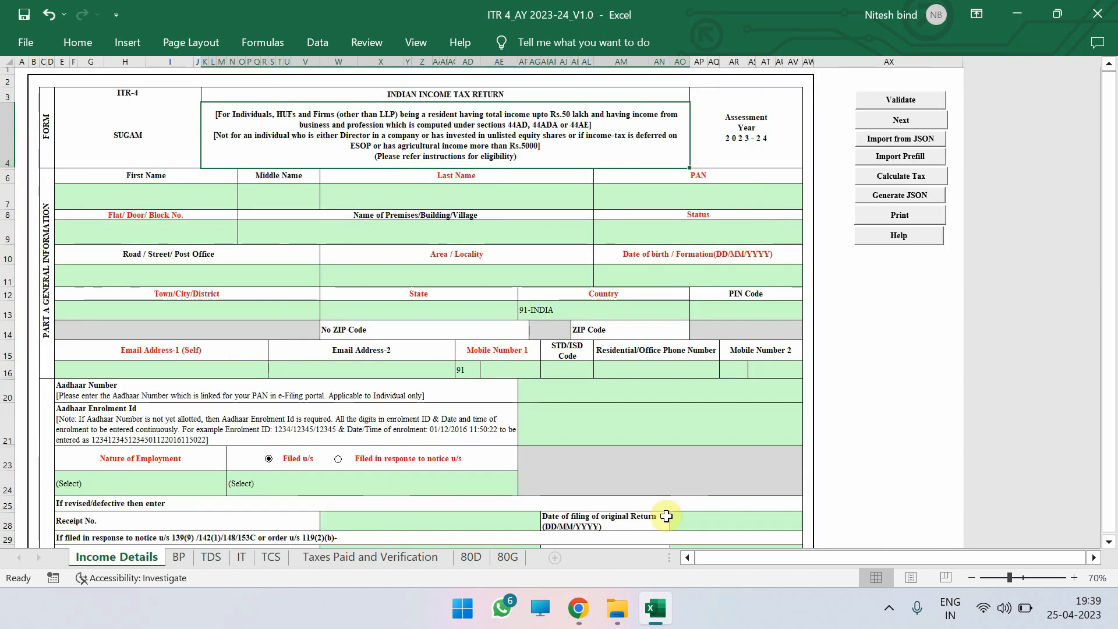
# Switch to Chrome, close the Downloads page and return to the Income Tax e-Filing portal
pyautogui.click(578, 608)
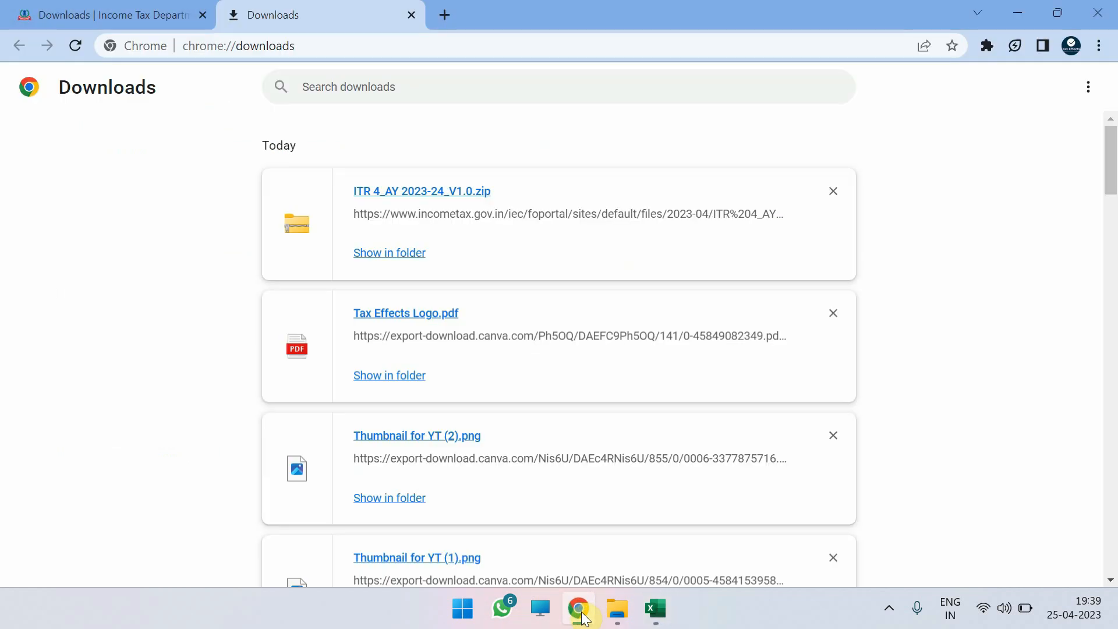
pyautogui.click(416, 17)
pyautogui.scroll(8, 186, 169)
pyautogui.click(105, 148)
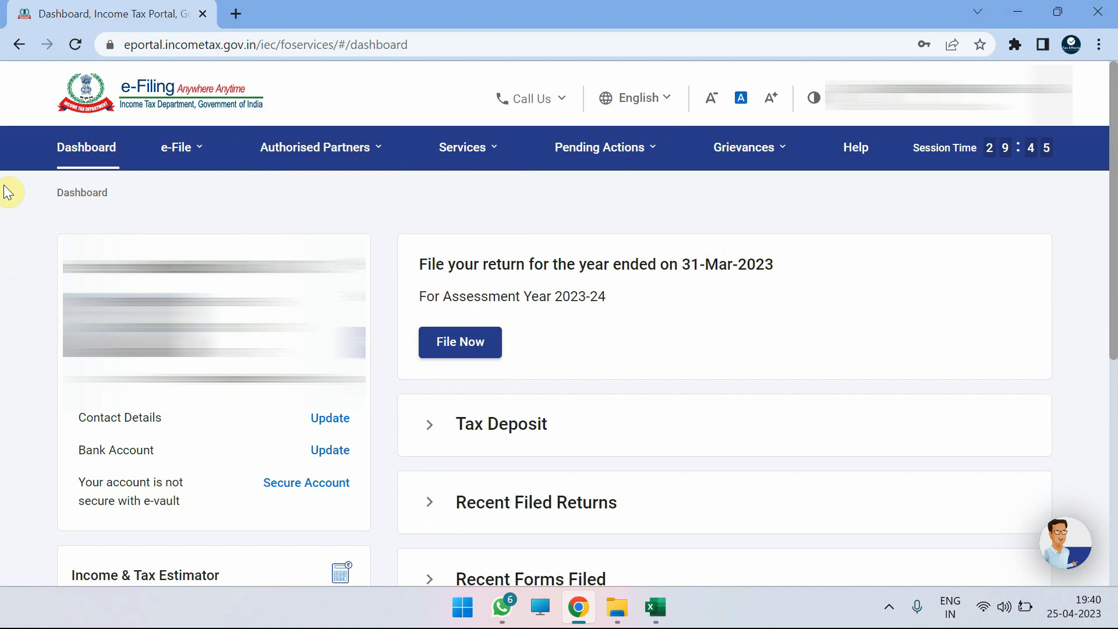
# Download the pre-filled income tax return data for assessment year 2023-24 (Current A.Y.) from the e-Filing portal
pyautogui.click(185, 153)
pyautogui.moveTo(190, 174)
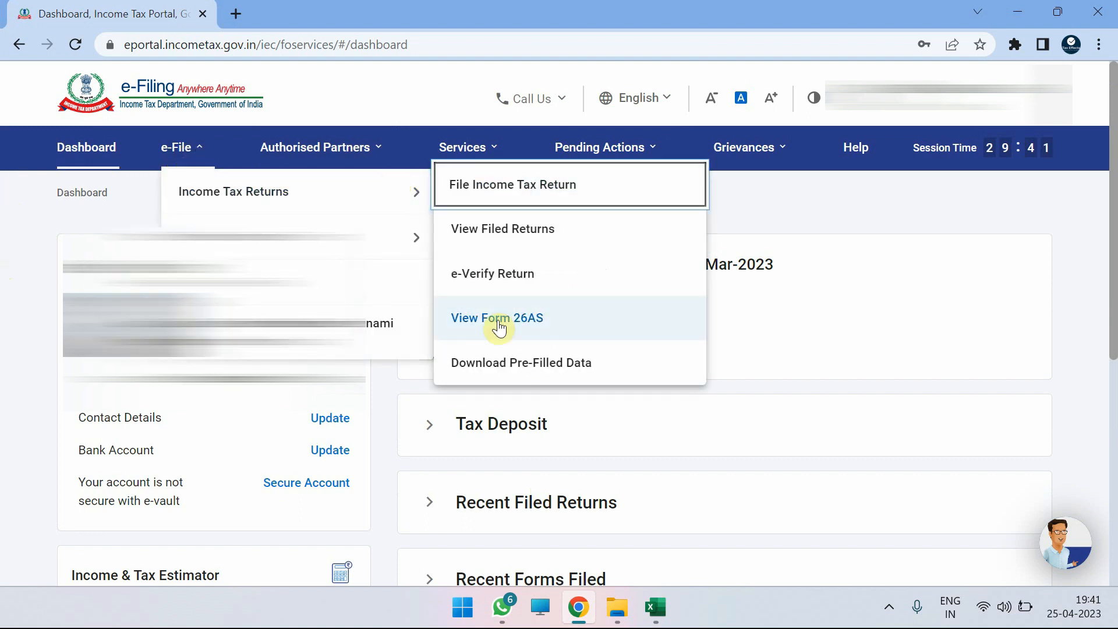
pyautogui.click(526, 373)
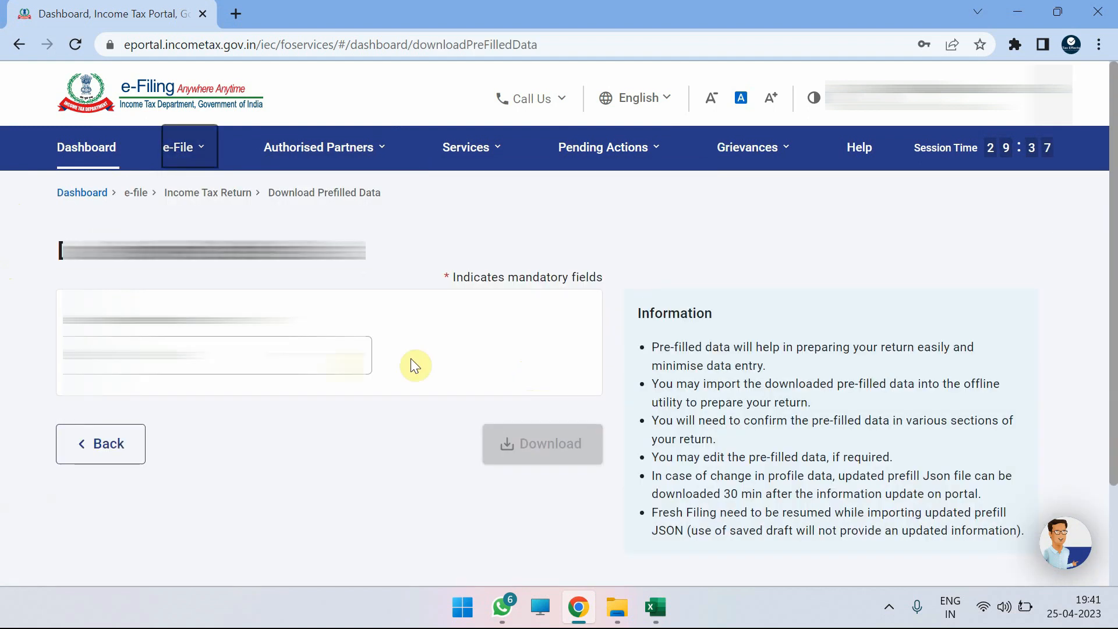
pyautogui.click(315, 365)
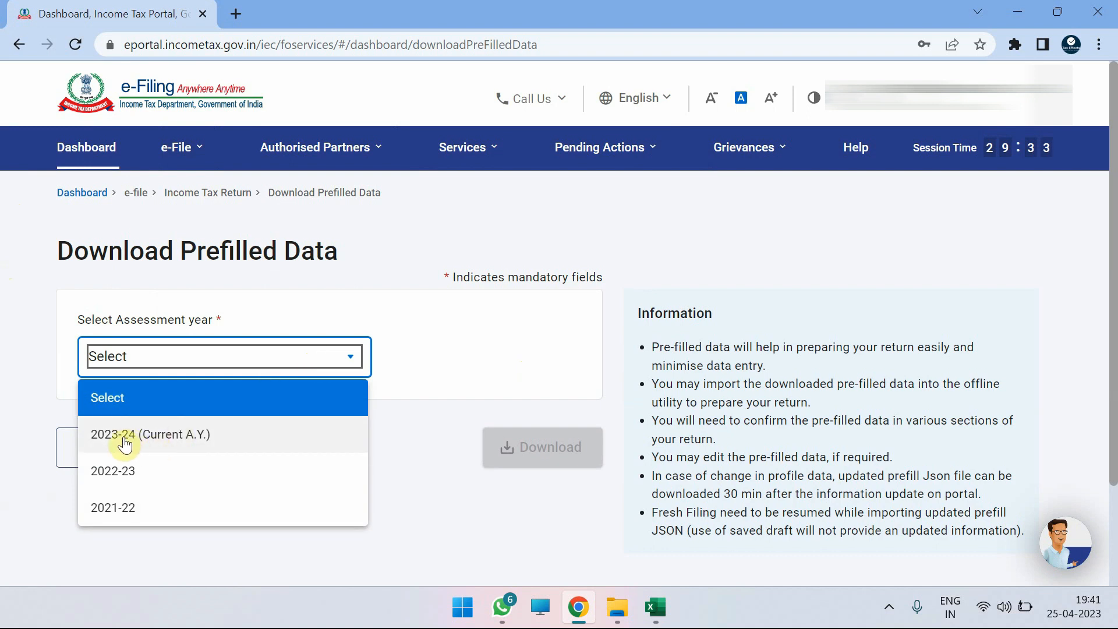
pyautogui.click(181, 433)
pyautogui.click(552, 458)
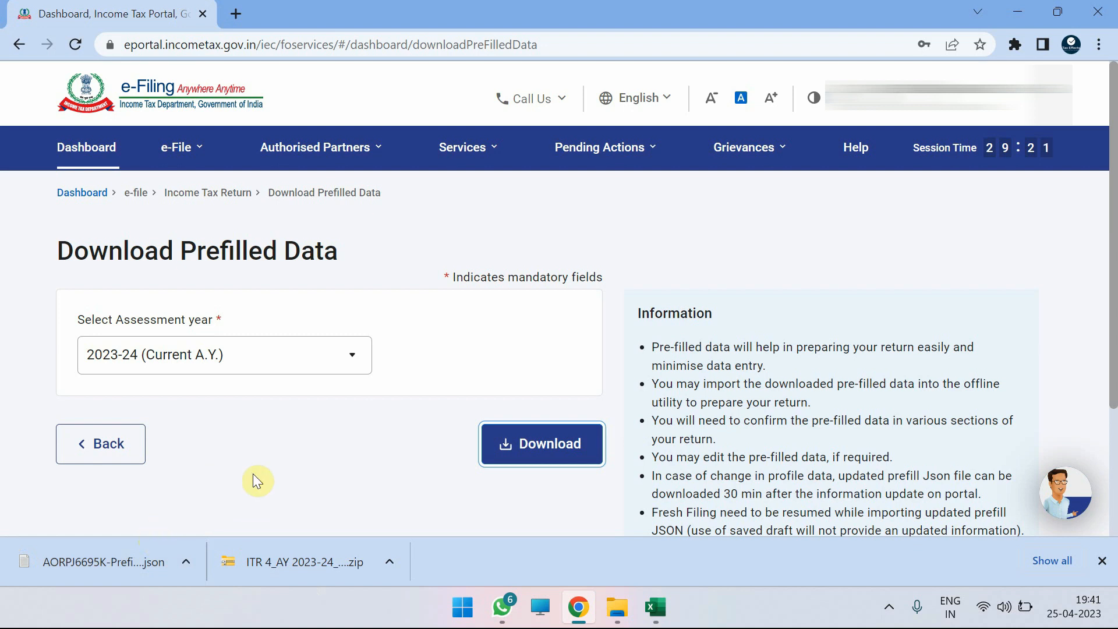
# Switch to the ITR 4 workbook in Excel and import the downloaded prefill JSON file from the Downloads folder
pyautogui.hotkey('alt', 'Tab')
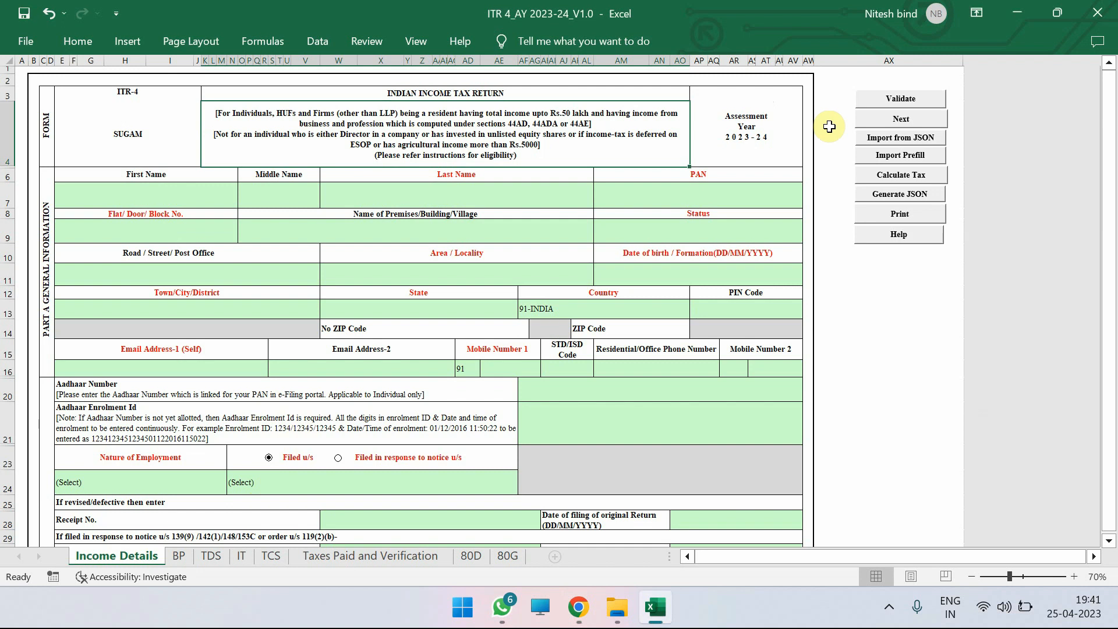
pyautogui.click(901, 157)
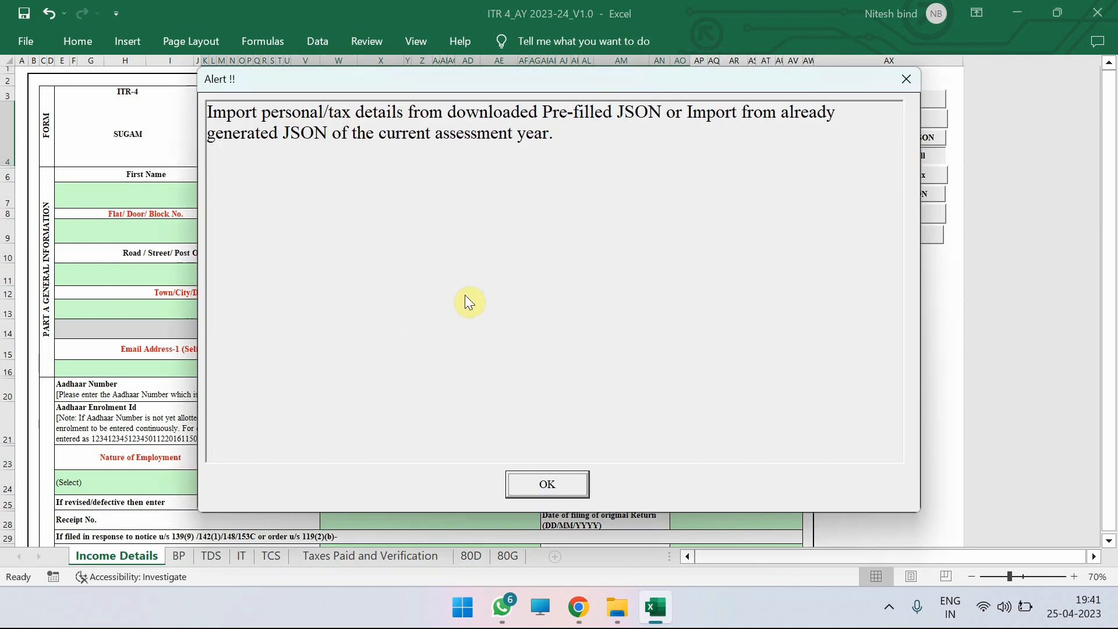
pyautogui.click(542, 482)
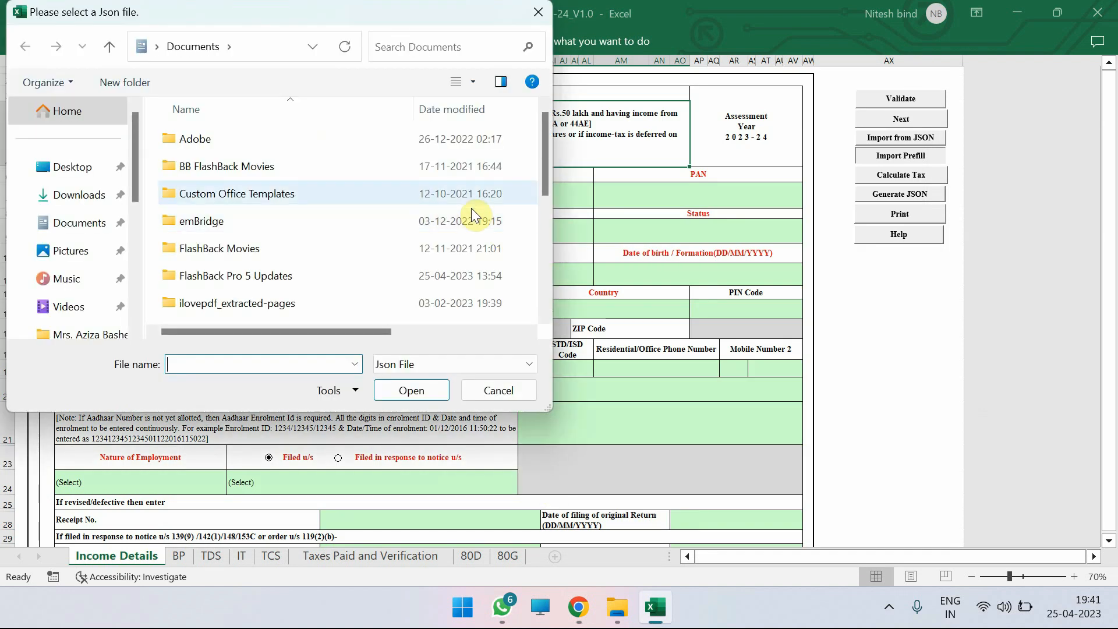
pyautogui.click(97, 196)
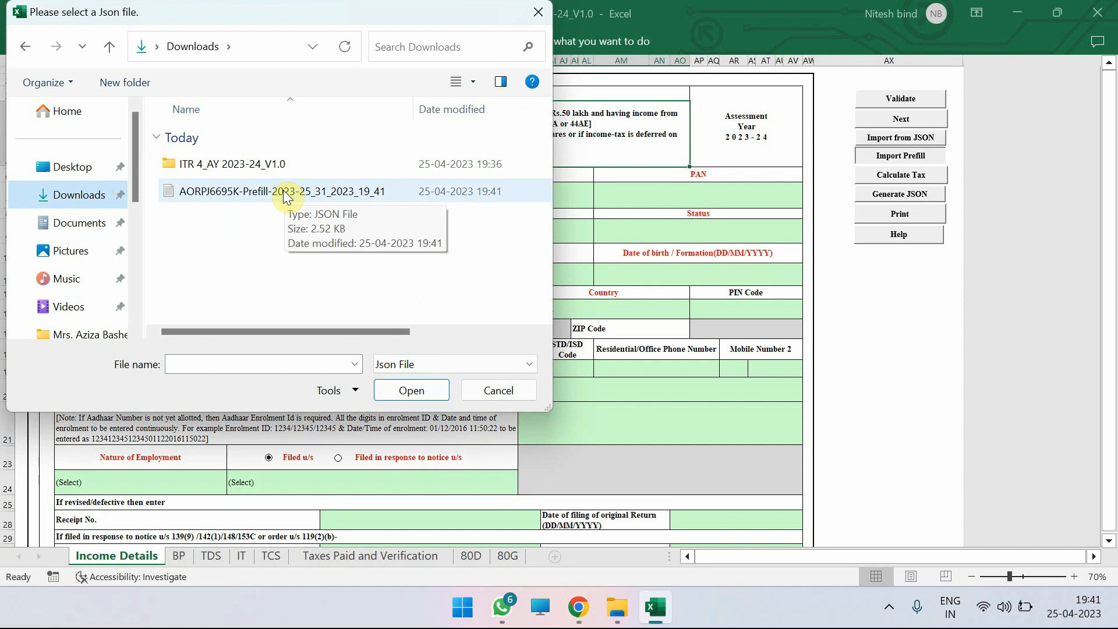
pyautogui.doubleClick(264, 190)
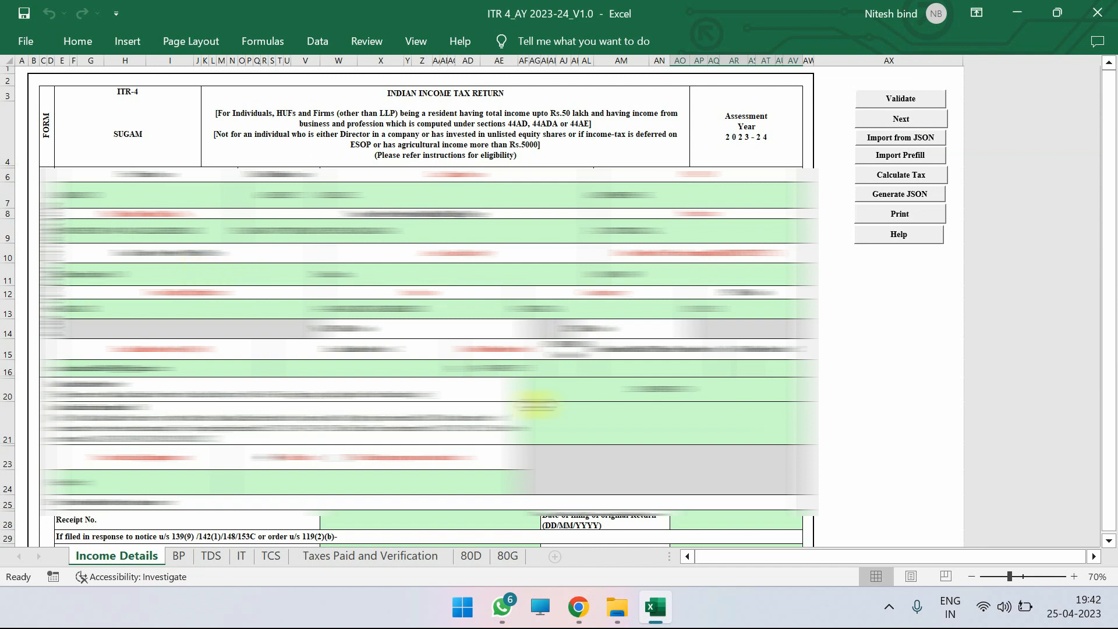
# Answer No to having ever opted for the new tax regime u/s 115BAC in earlier years and confirm the change
pyautogui.scroll(-4, 536, 404)
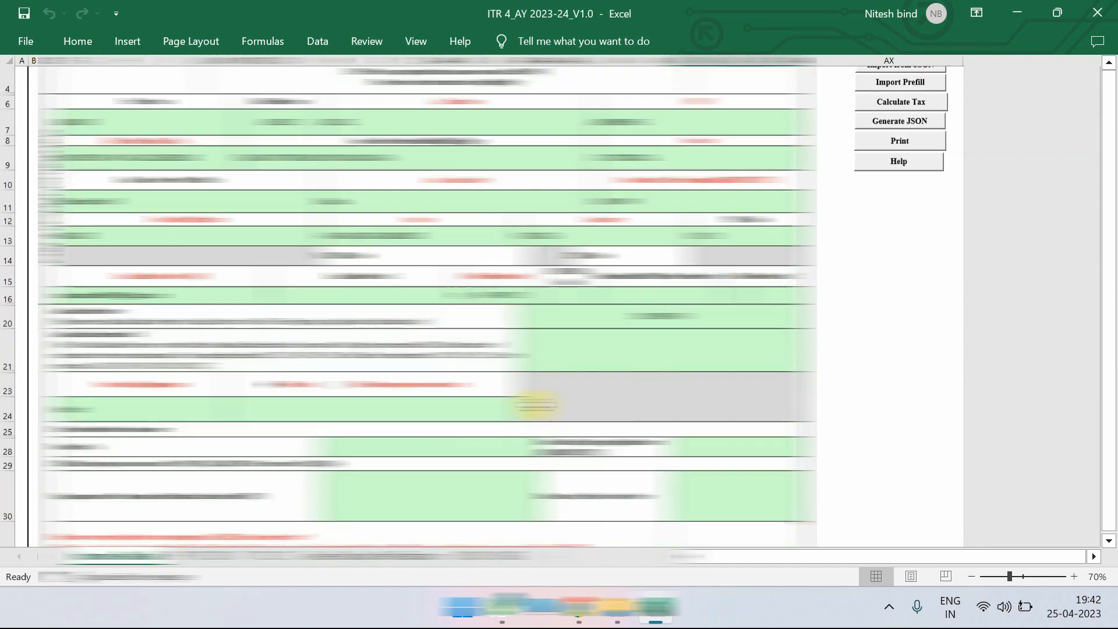
pyautogui.scroll(-1, 535, 404)
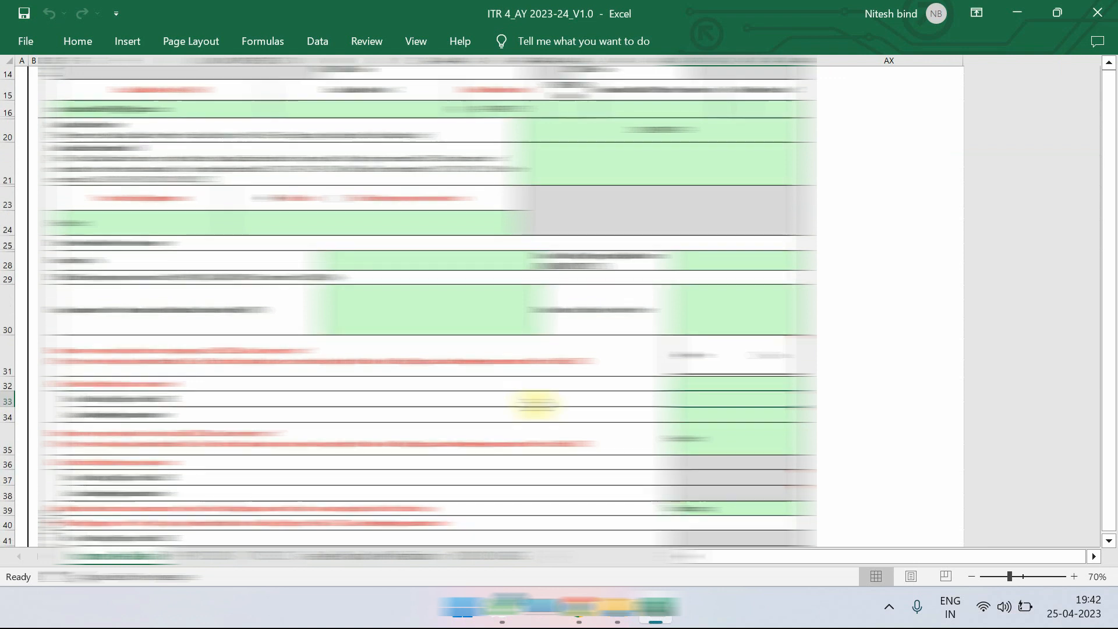
pyautogui.scroll(-1, 536, 405)
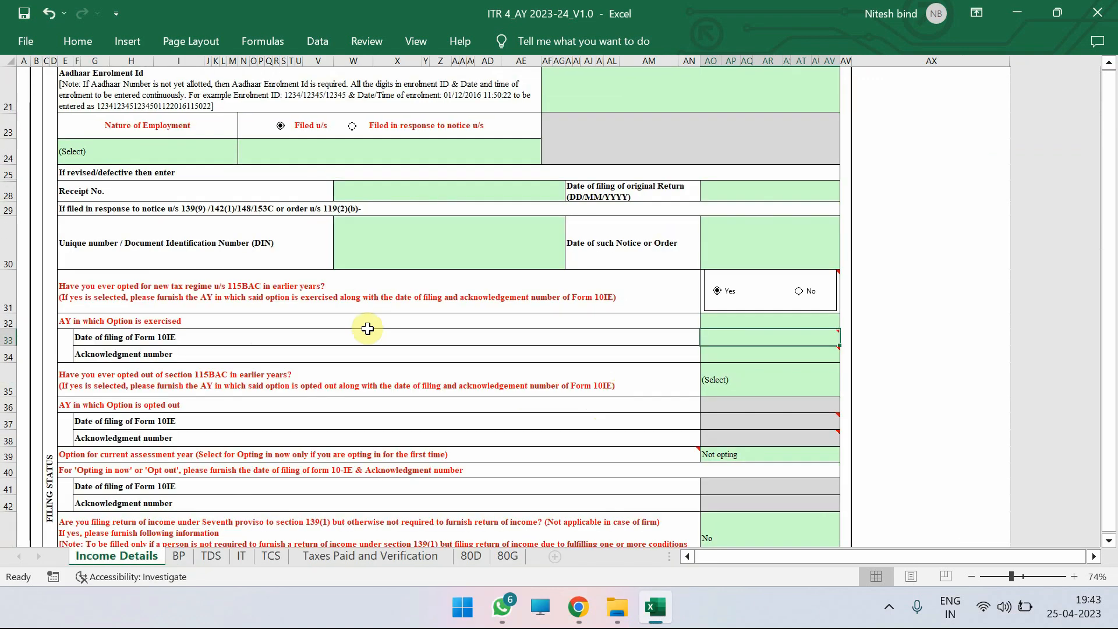
pyautogui.scroll(-1, 367, 327)
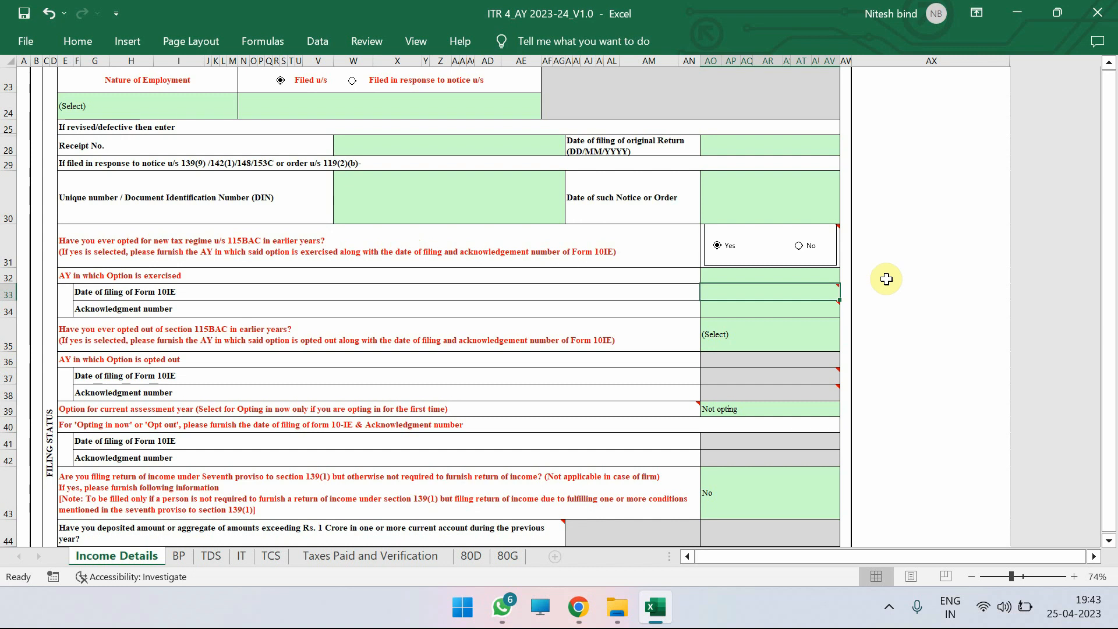
pyautogui.moveTo(803, 386)
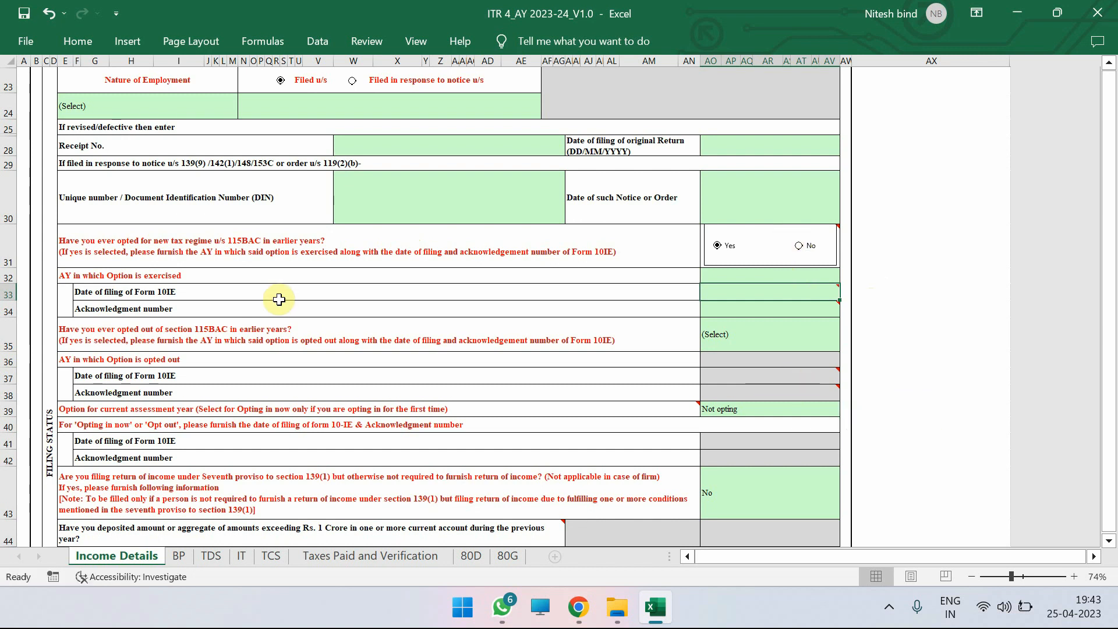
pyautogui.scroll(1, 277, 297)
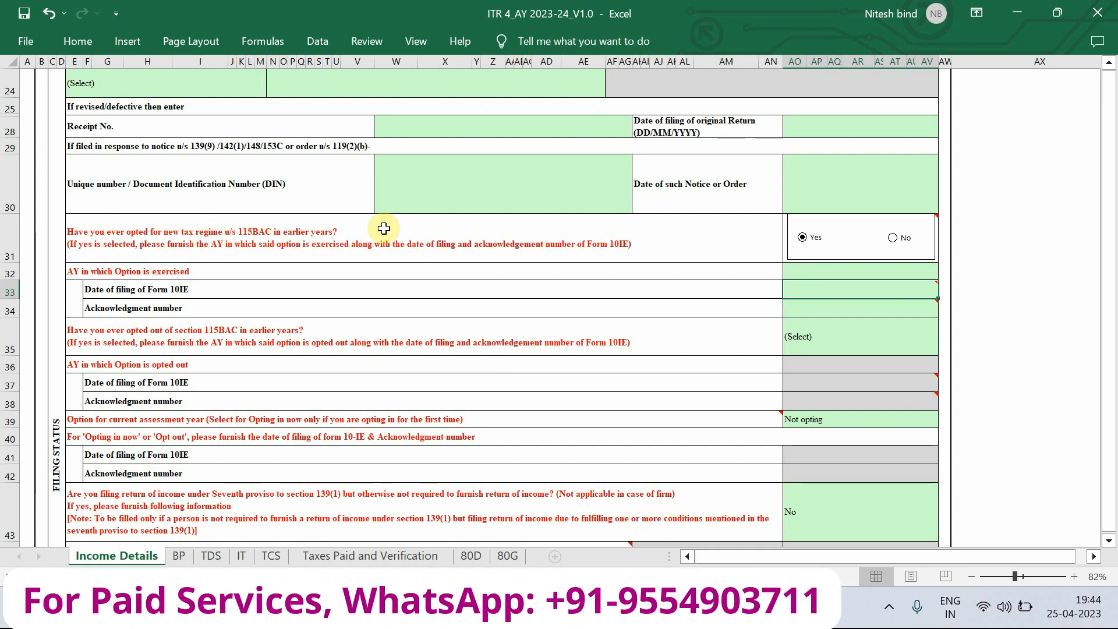
pyautogui.moveTo(892, 242)
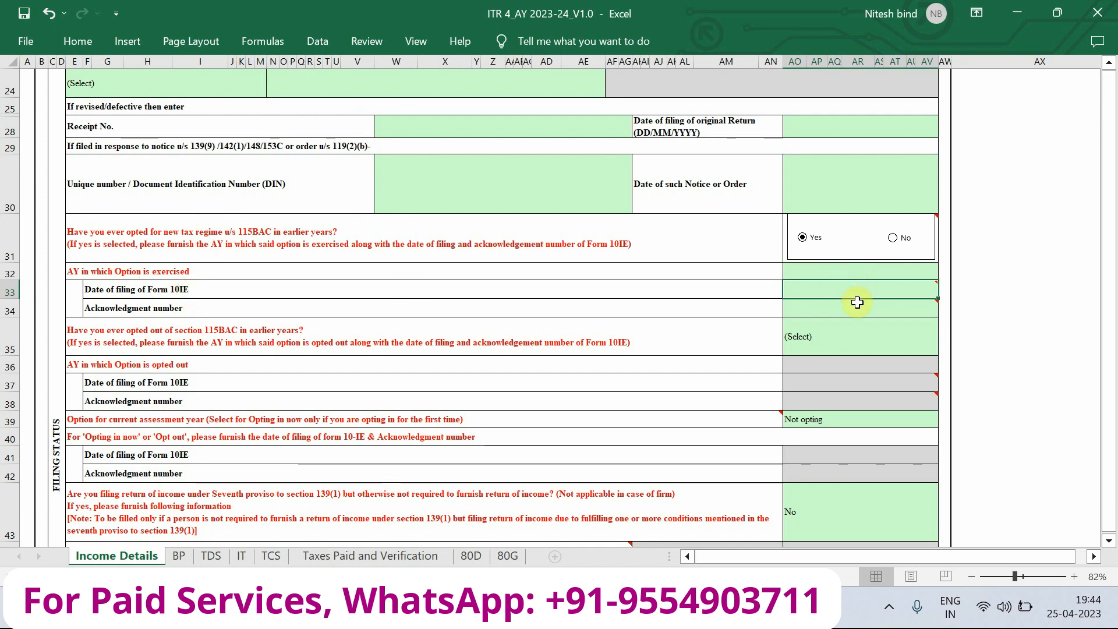
pyautogui.click(893, 243)
pyautogui.click(627, 367)
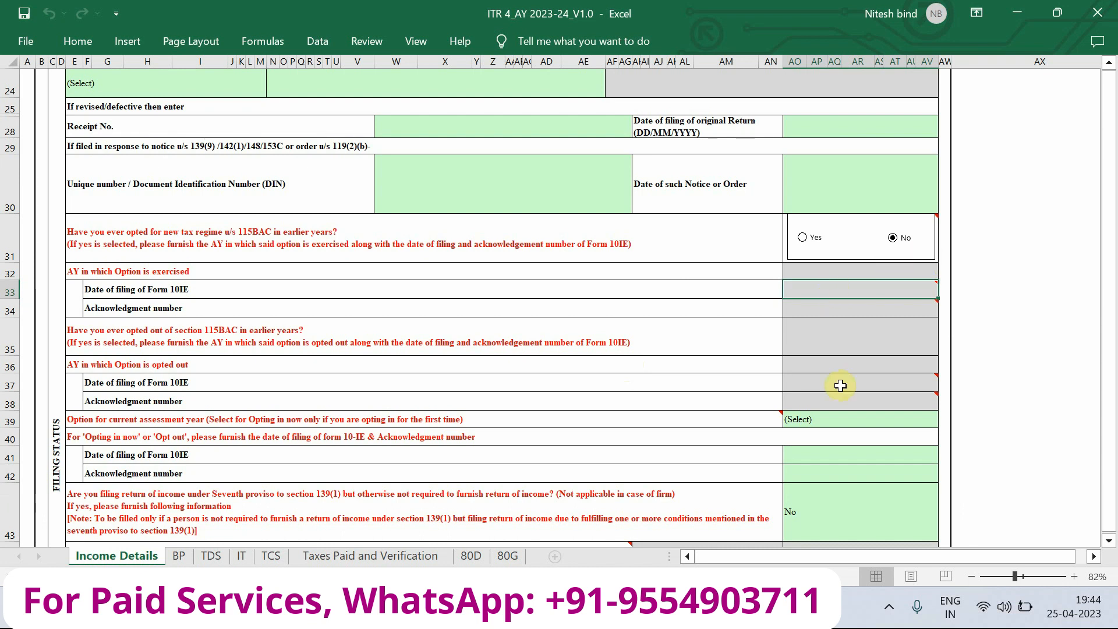
# Set the option for the current assessment year to Not opting and confirm the change
pyautogui.scroll(-3, 840, 385)
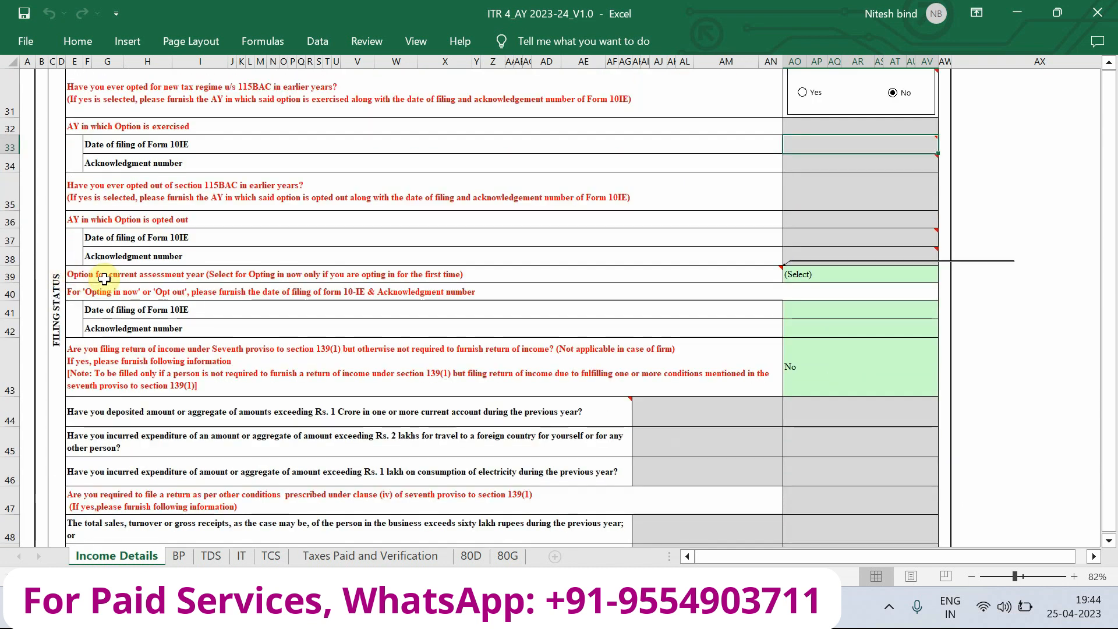
pyautogui.click(868, 277)
pyautogui.hotkey('alt', 'Down')
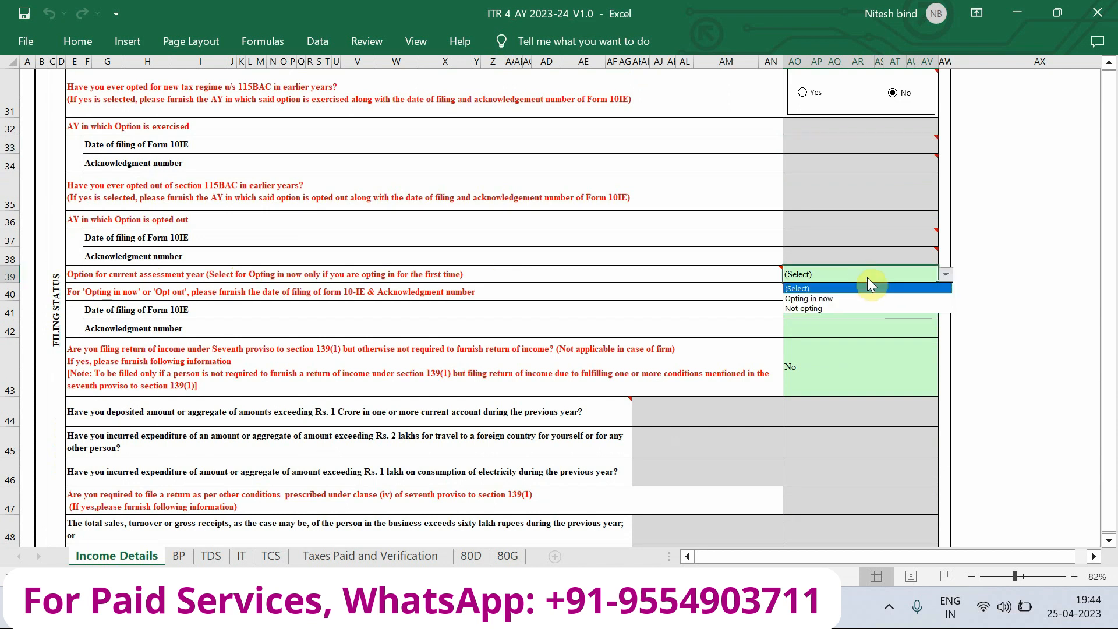
pyautogui.click(854, 308)
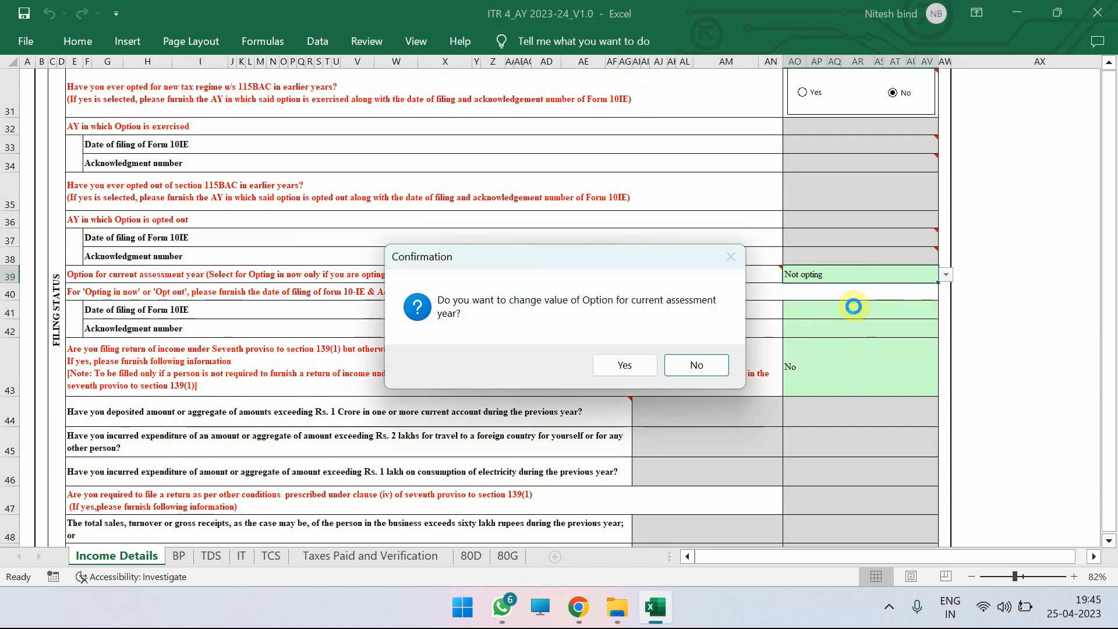
pyautogui.click(623, 361)
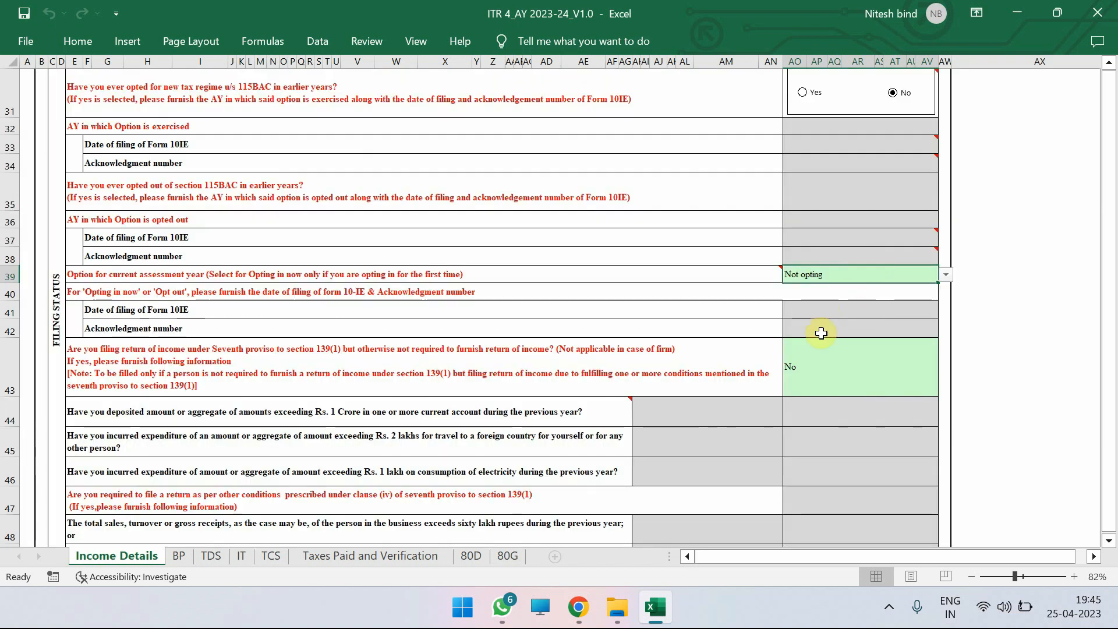
# Examine the seventh proviso conditions, the representative assessee details and the Part B Gross Total Income section
pyautogui.scroll(-3, 821, 315)
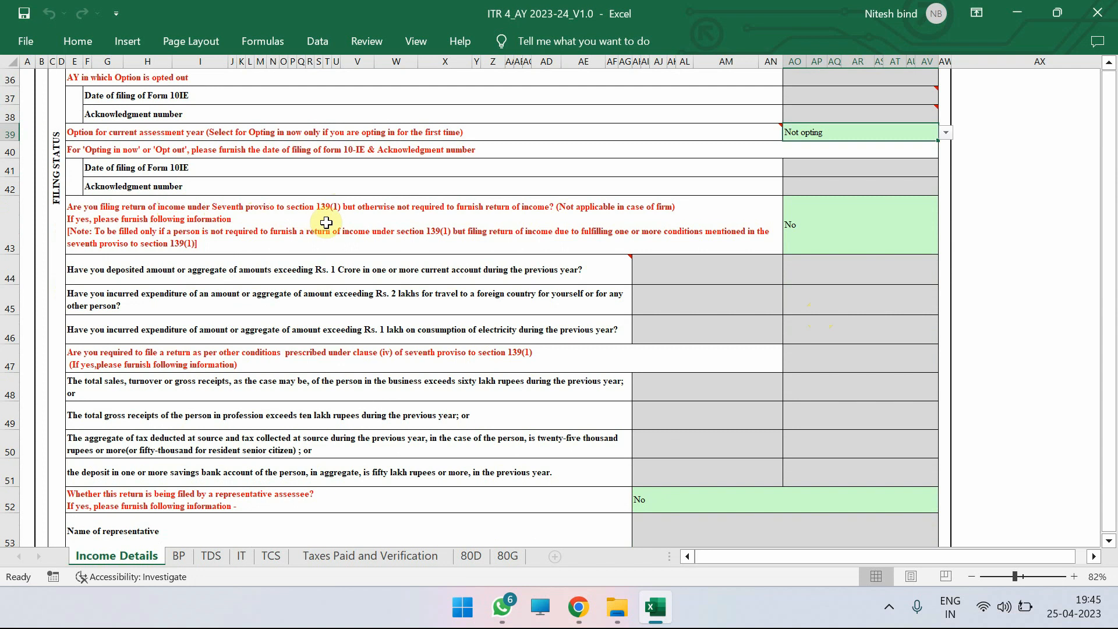
pyautogui.moveTo(345, 276)
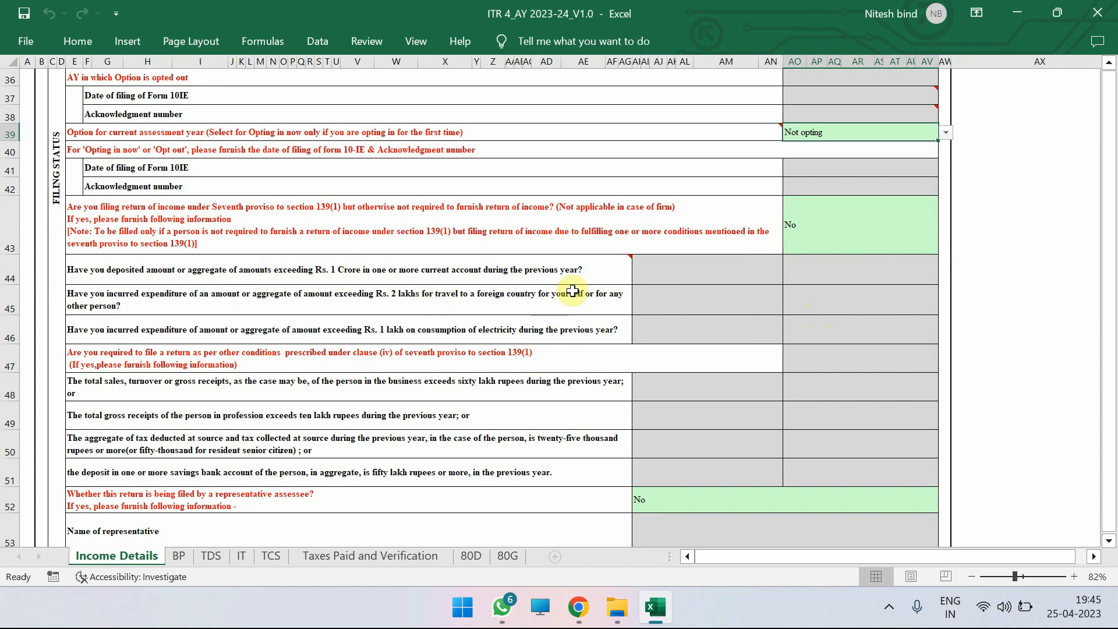
pyautogui.moveTo(509, 265)
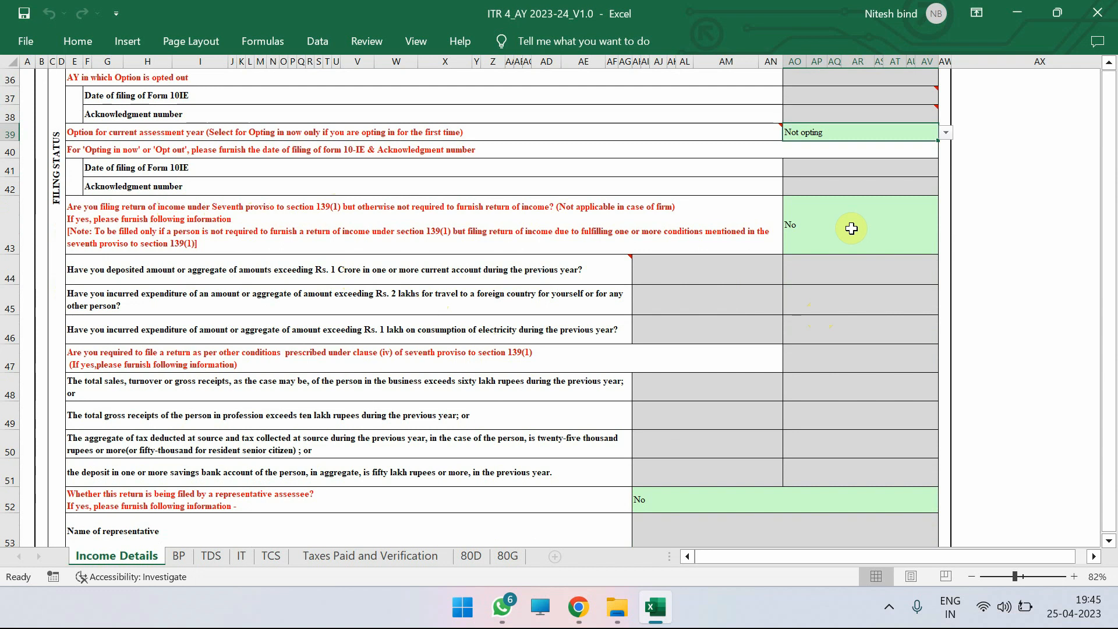
pyautogui.scroll(-4, 728, 365)
pyautogui.scroll(-1, 727, 365)
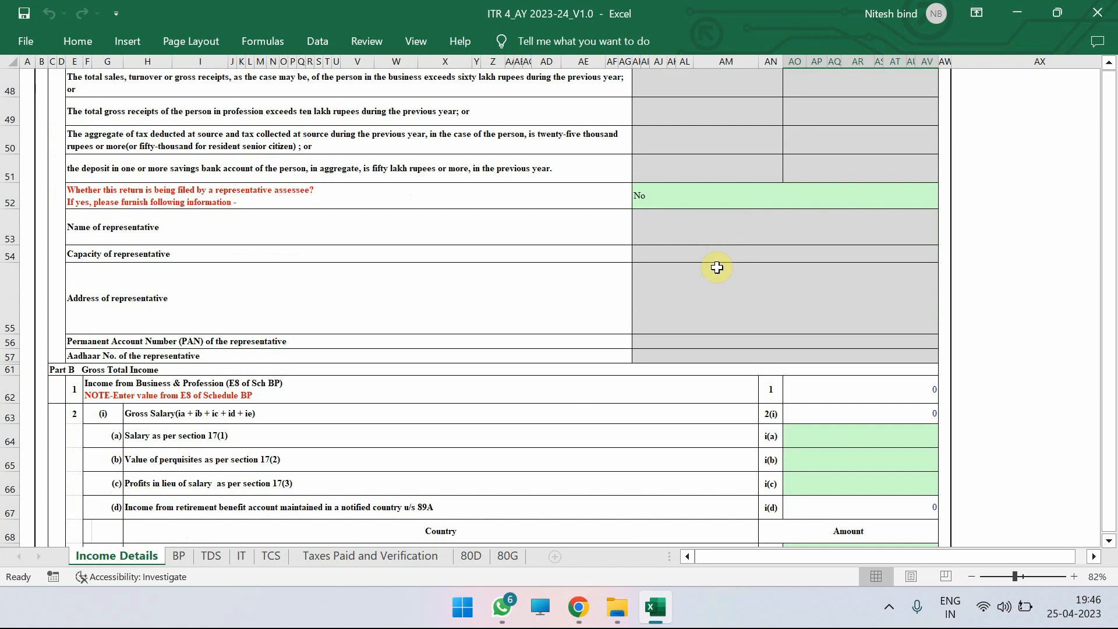
pyautogui.scroll(-2, 716, 268)
pyautogui.scroll(-1, 717, 267)
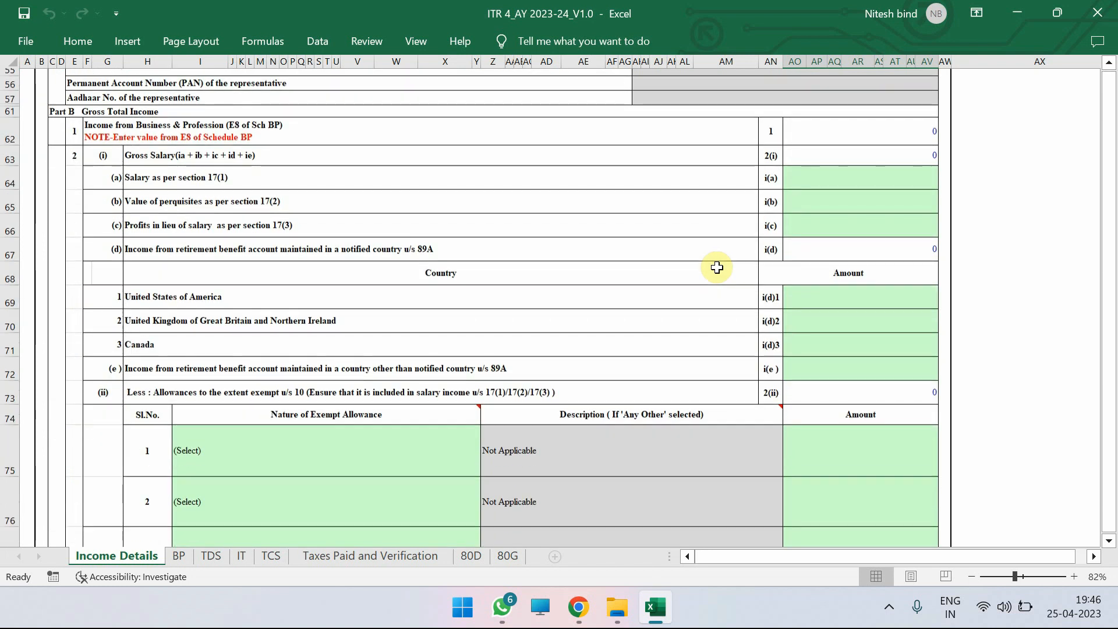
pyautogui.scroll(2, 717, 268)
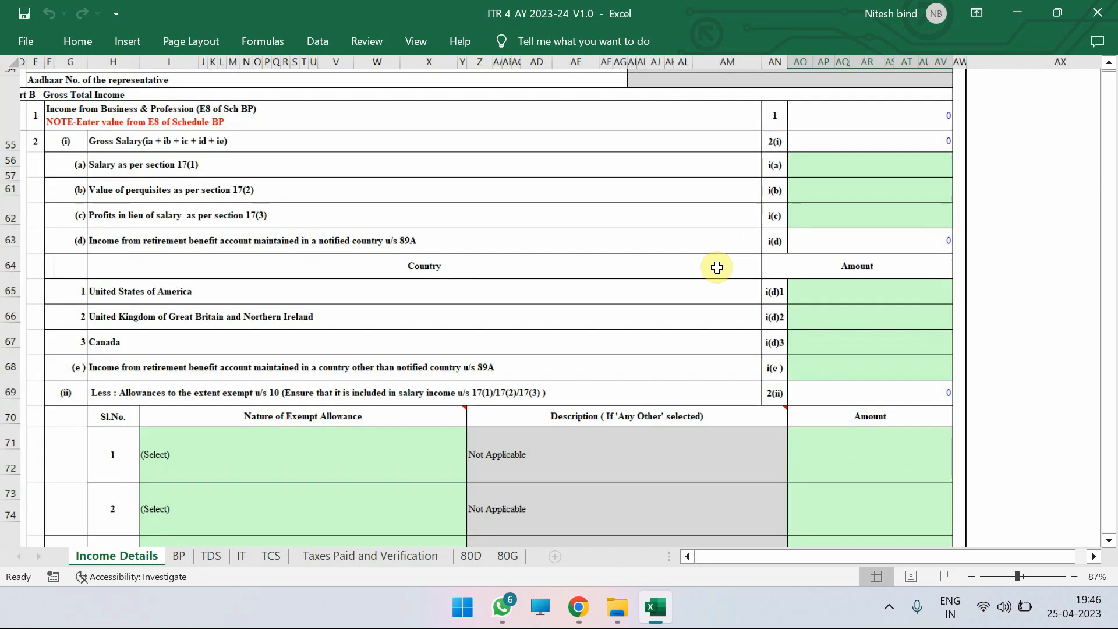
pyautogui.scroll(1, 717, 267)
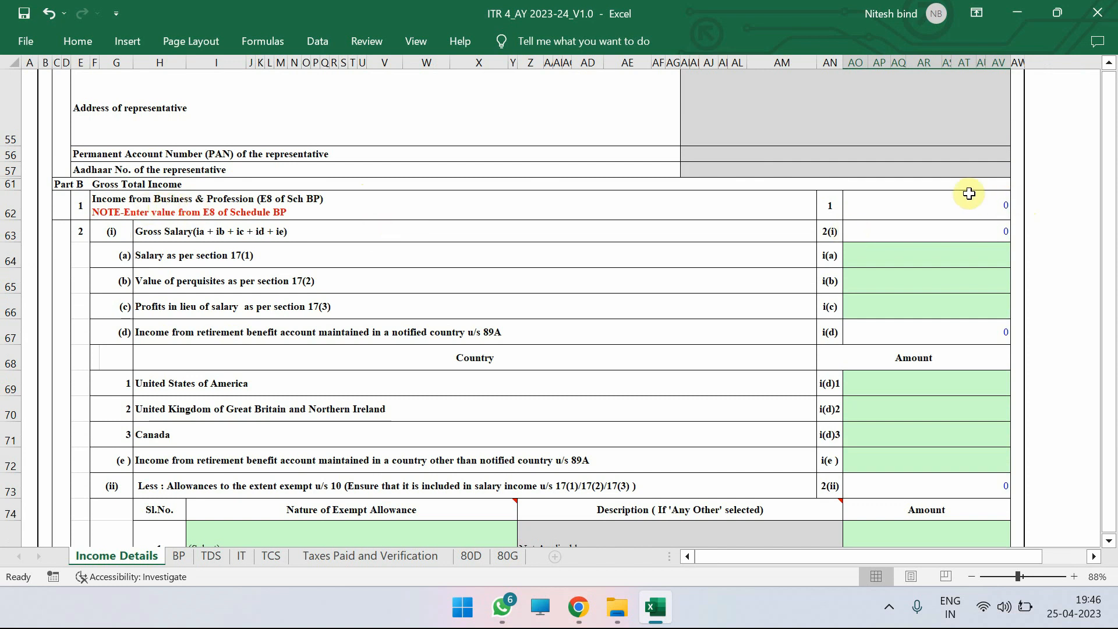
# Try to edit the Income from Business & Profession amount in Part B, Gross Total Income
pyautogui.doubleClick(945, 202)
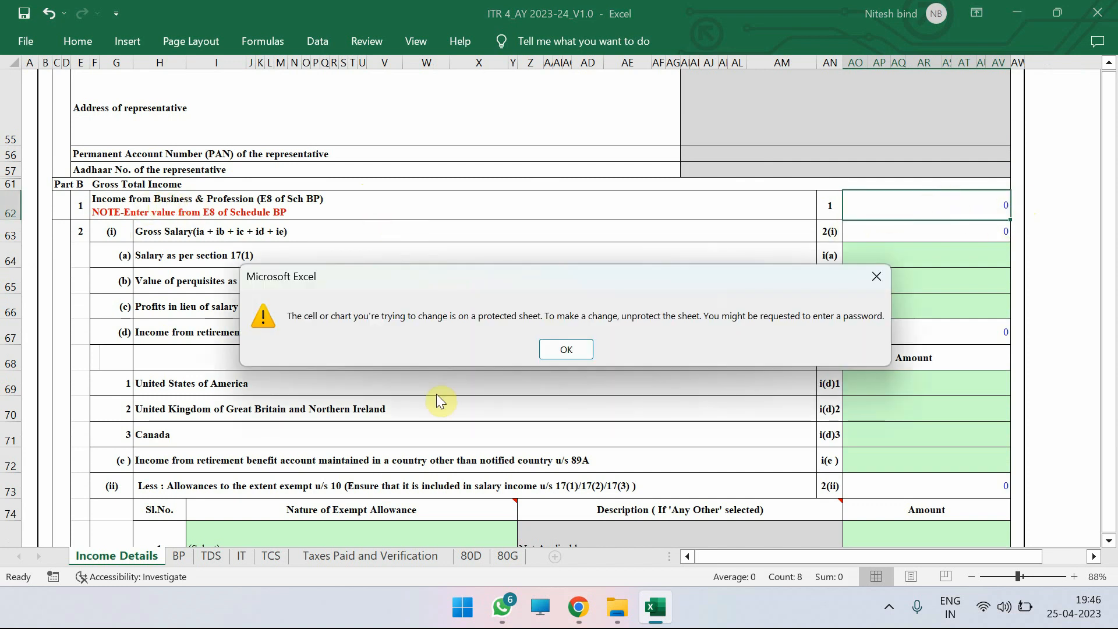
pyautogui.click(566, 349)
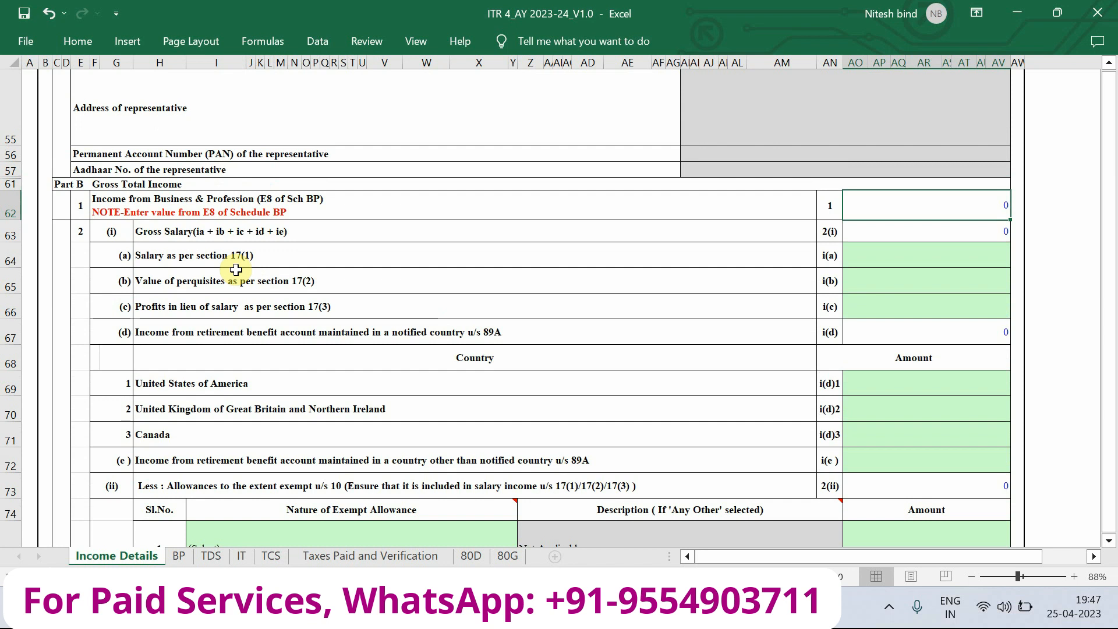
pyautogui.scroll(-2, 236, 269)
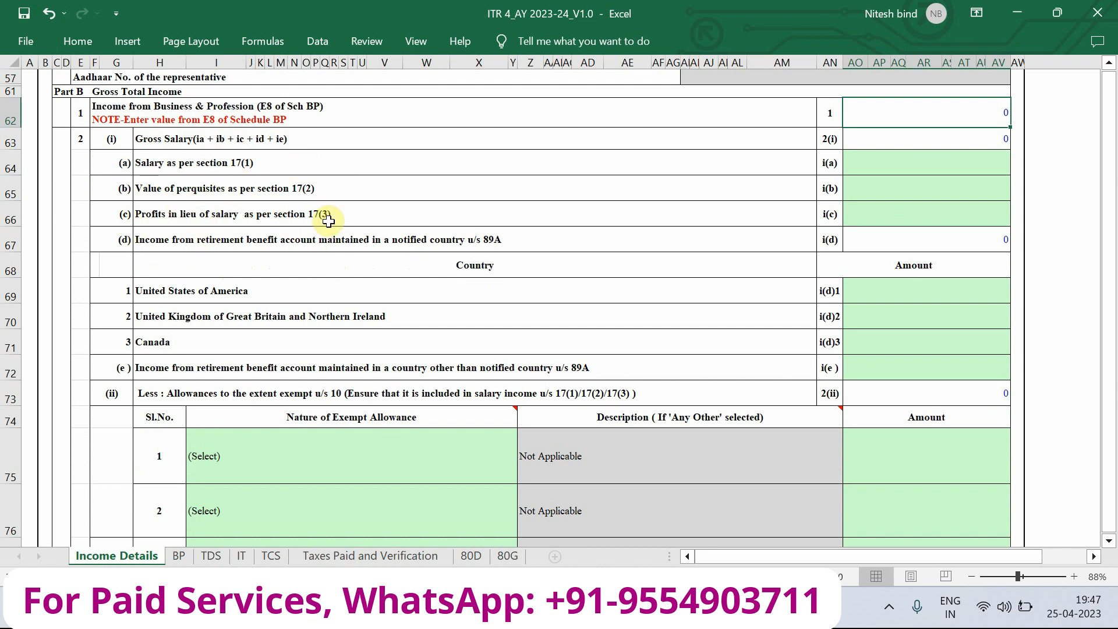
pyautogui.scroll(-2, 779, 263)
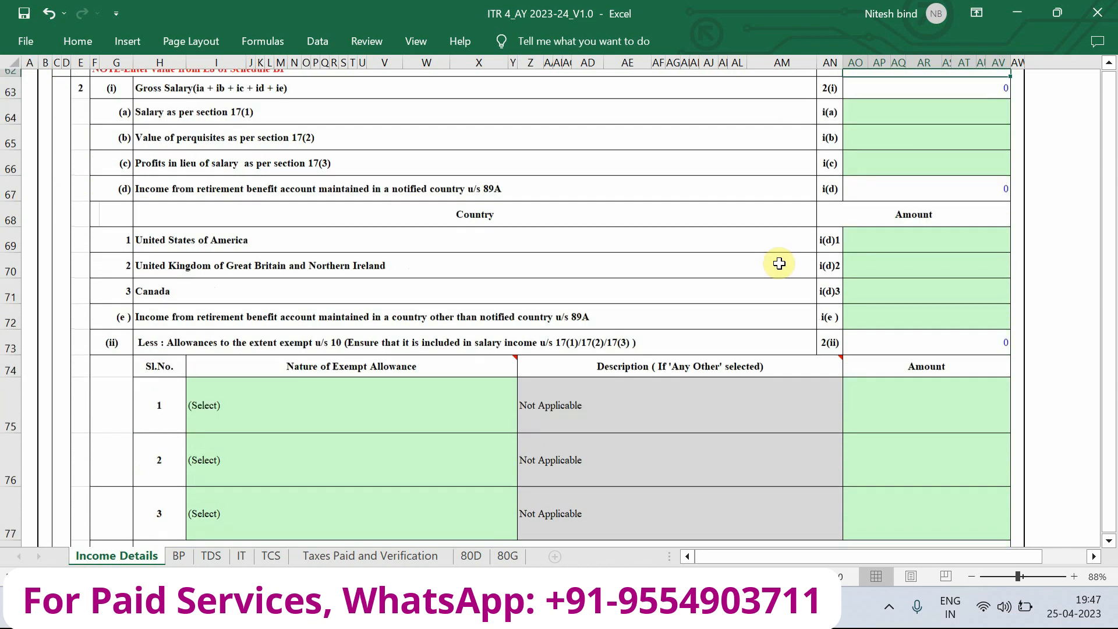
pyautogui.scroll(3, 779, 263)
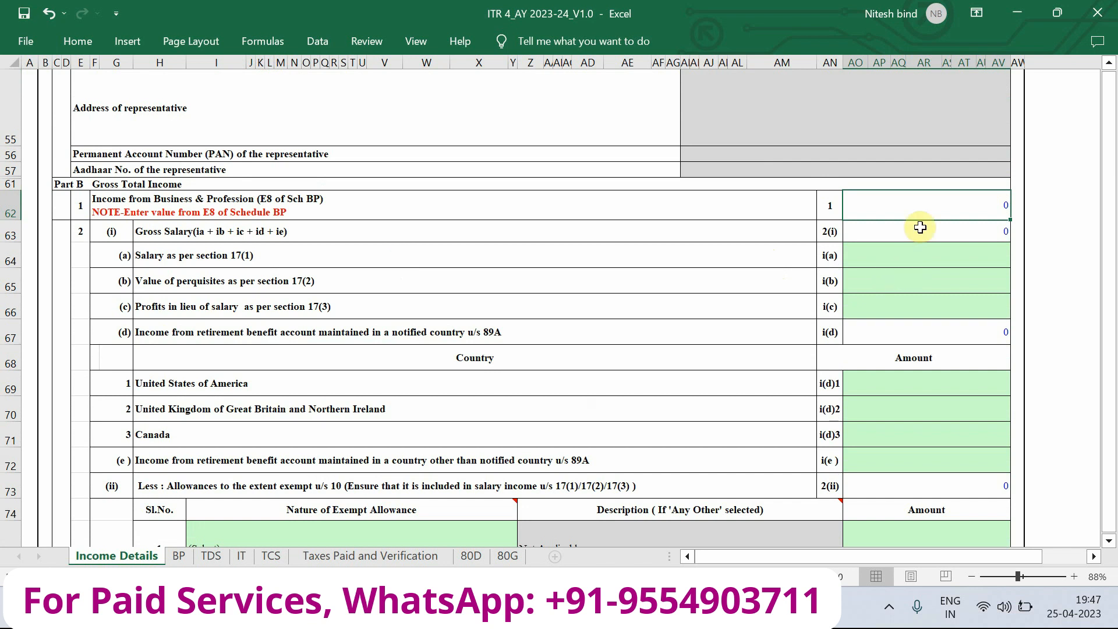
# Examine the exempt allowances, salary deductions, house property, other sources and dividend sections leading to Gross Total Income
pyautogui.scroll(-7, 846, 306)
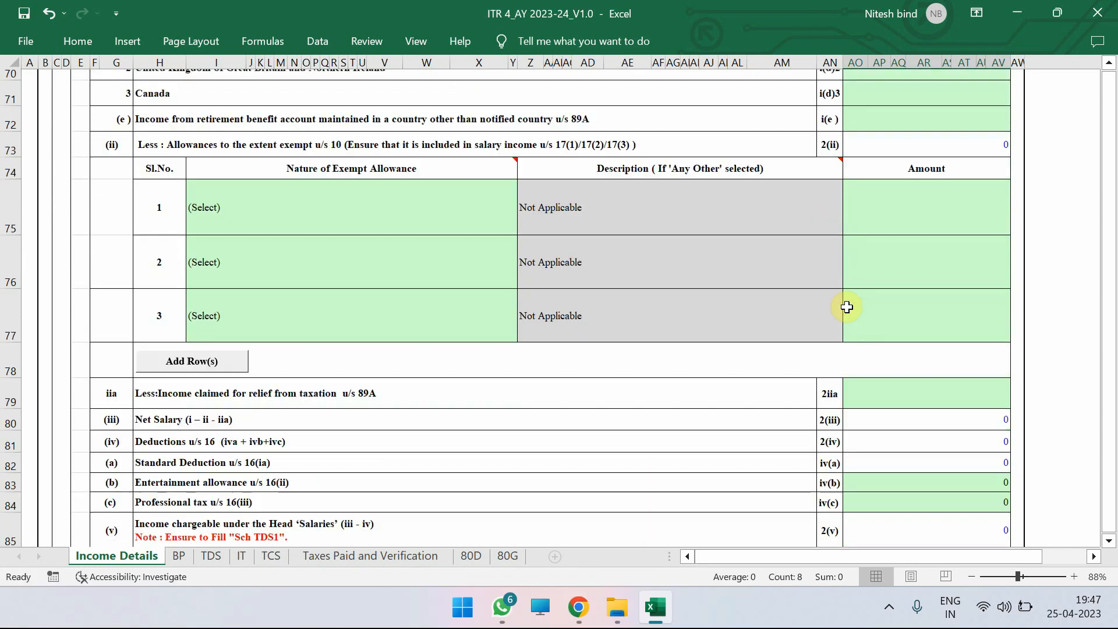
pyautogui.scroll(-2, 847, 307)
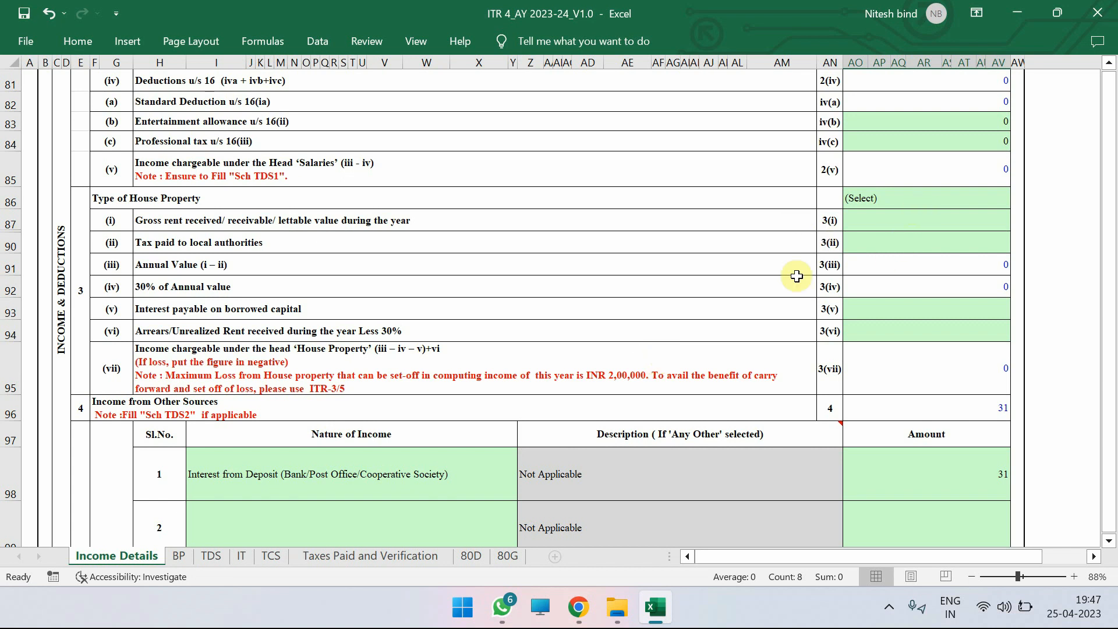
pyautogui.scroll(-2, 306, 369)
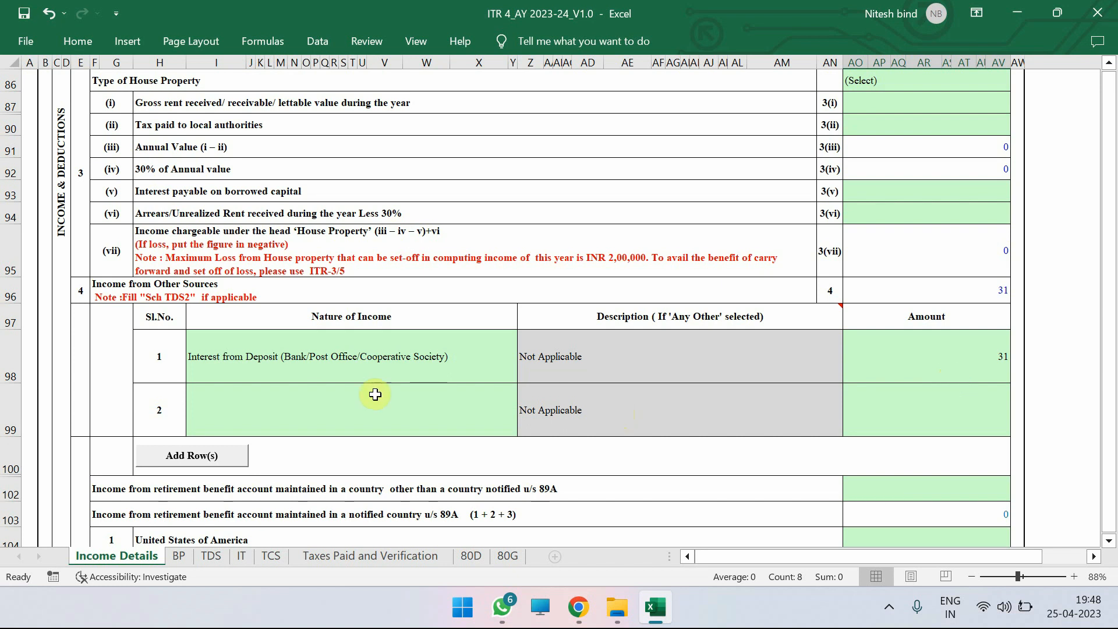
pyautogui.scroll(-1, 355, 395)
pyautogui.scroll(-9, 354, 395)
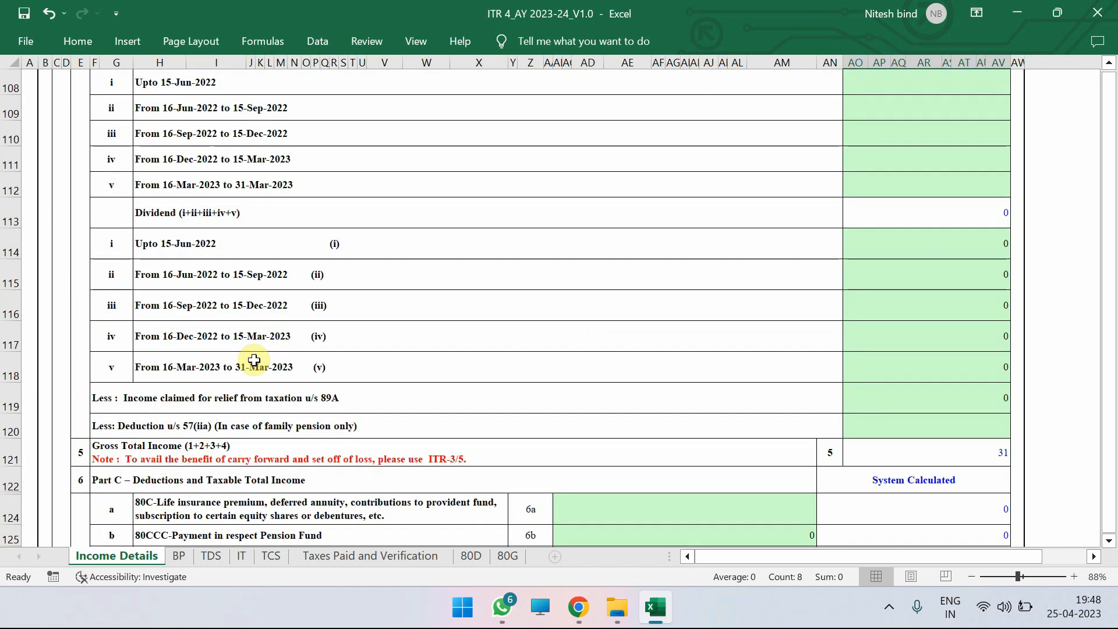
# Examine the Part C deductions from 80C to Any other deductions and the Tax Computation section
pyautogui.scroll(-1, 253, 360)
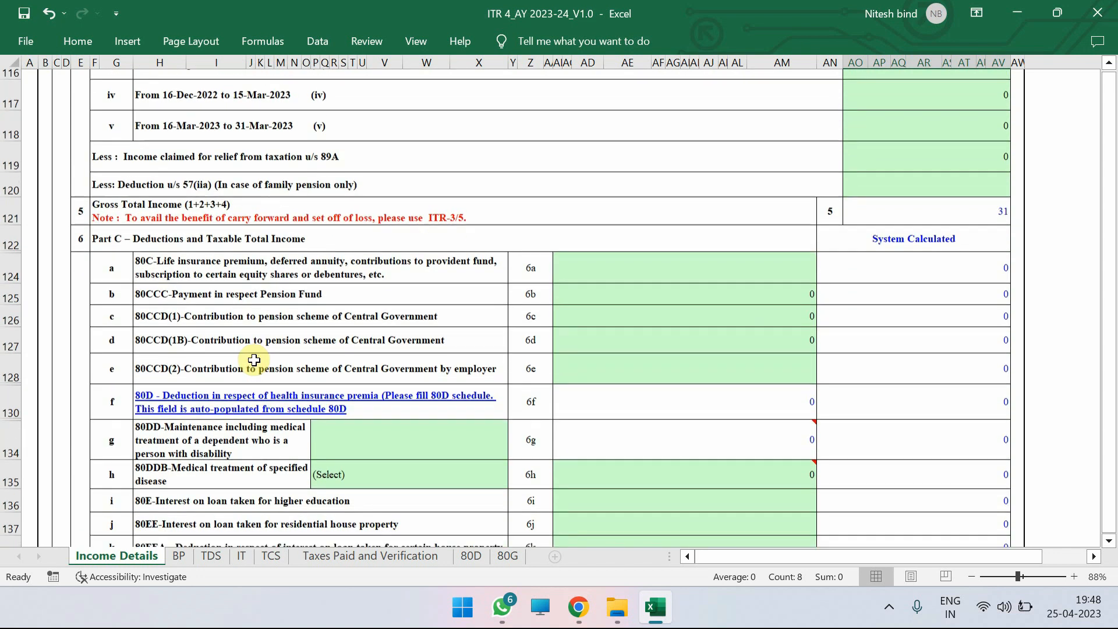
pyautogui.scroll(-1, 254, 360)
pyautogui.scroll(-1, 254, 360)
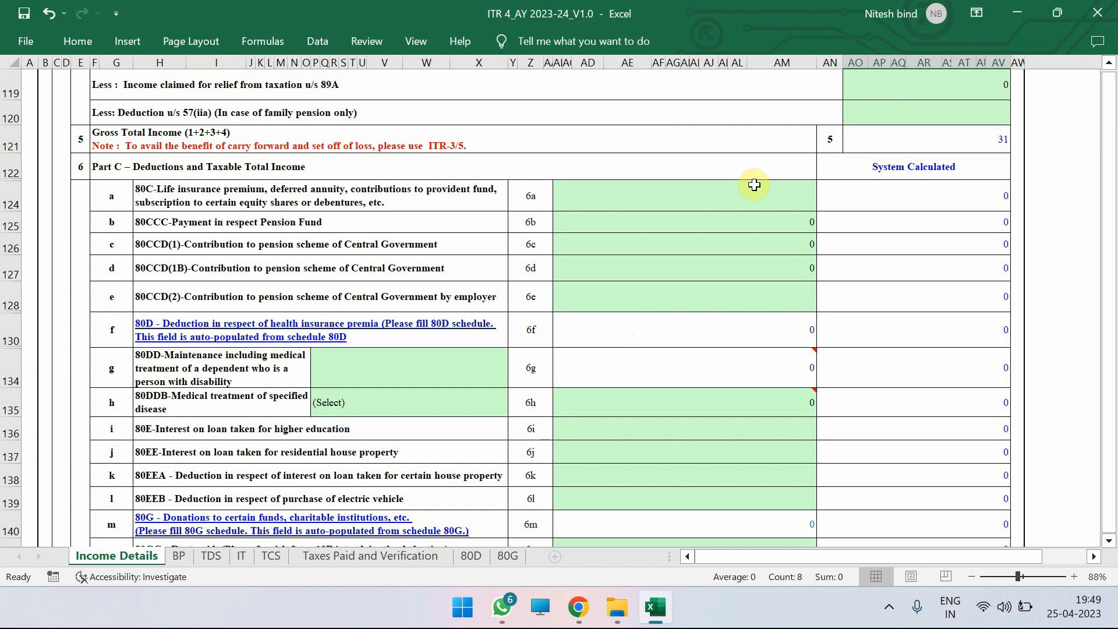
pyautogui.scroll(-3, 754, 185)
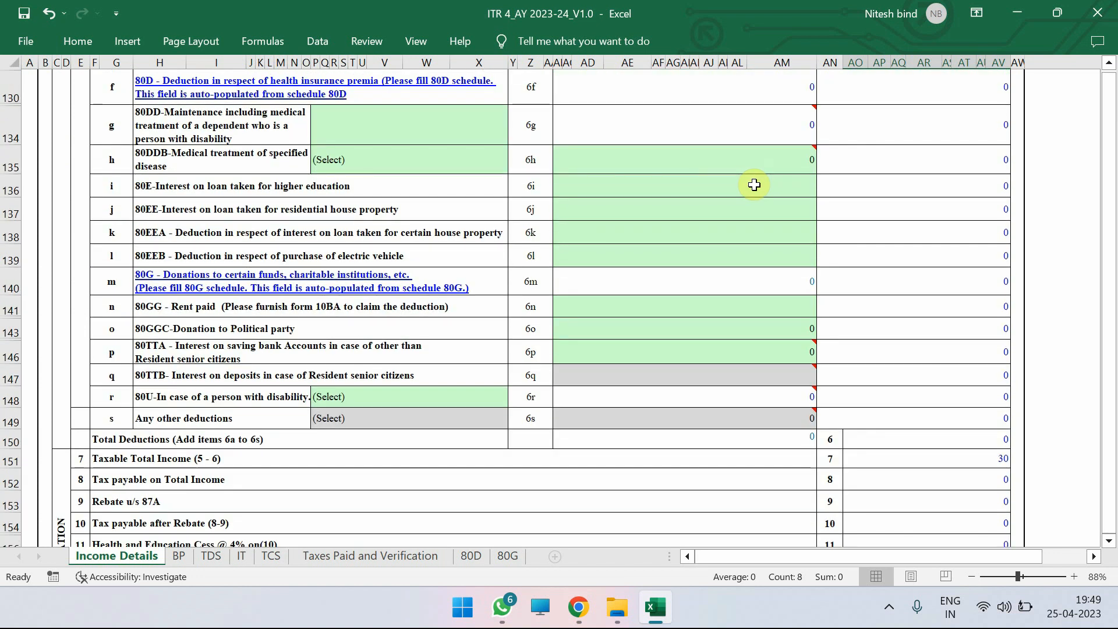
pyautogui.scroll(-2, 754, 346)
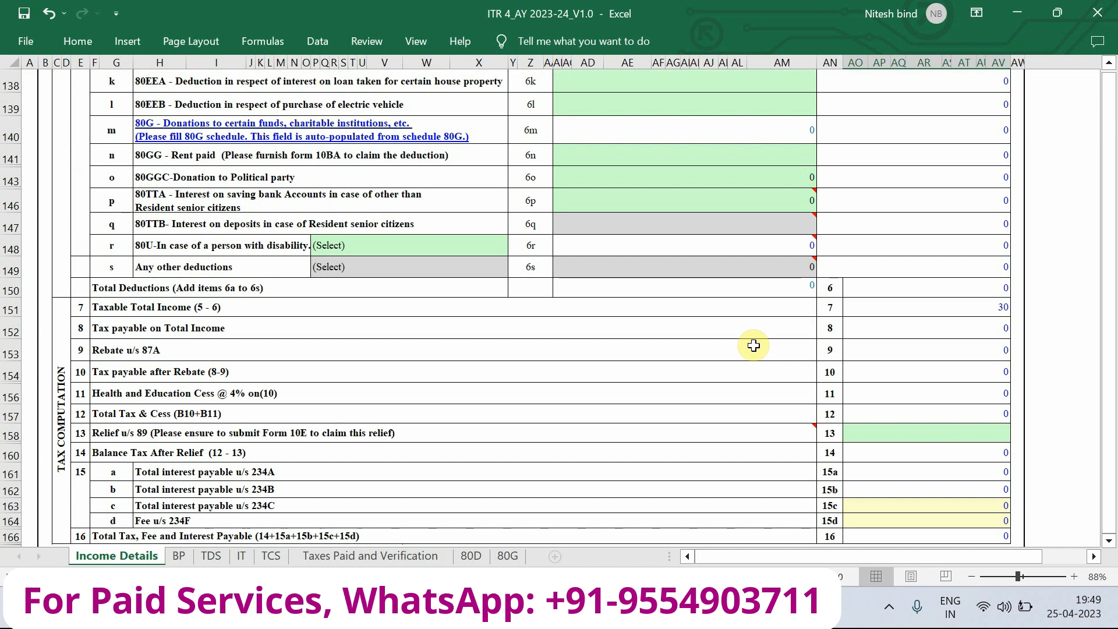
pyautogui.scroll(7, 753, 346)
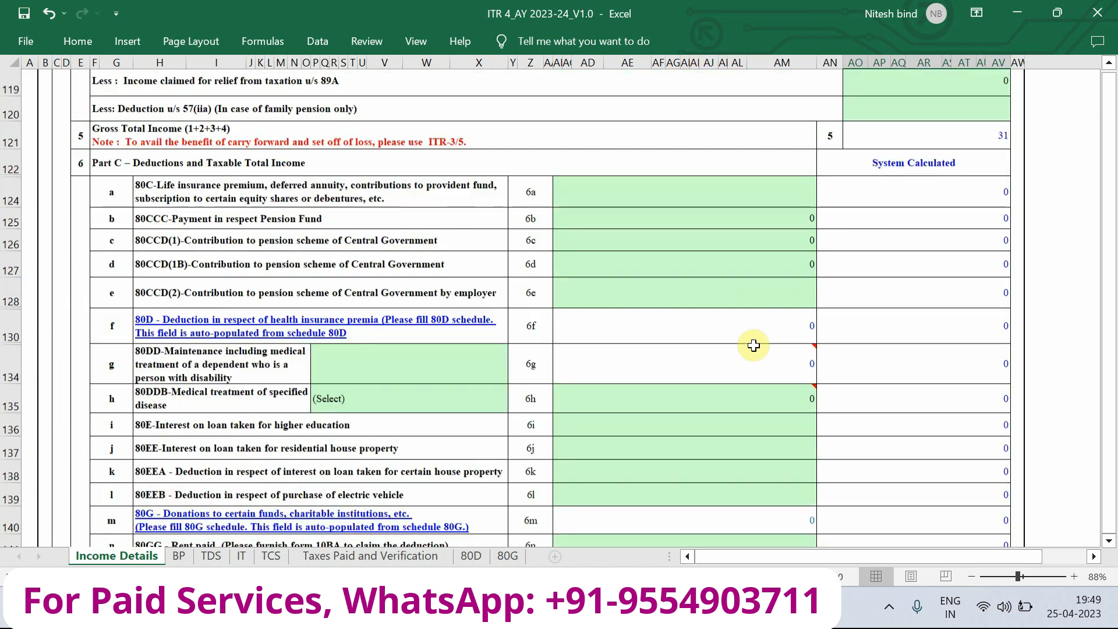
pyautogui.scroll(-5, 753, 346)
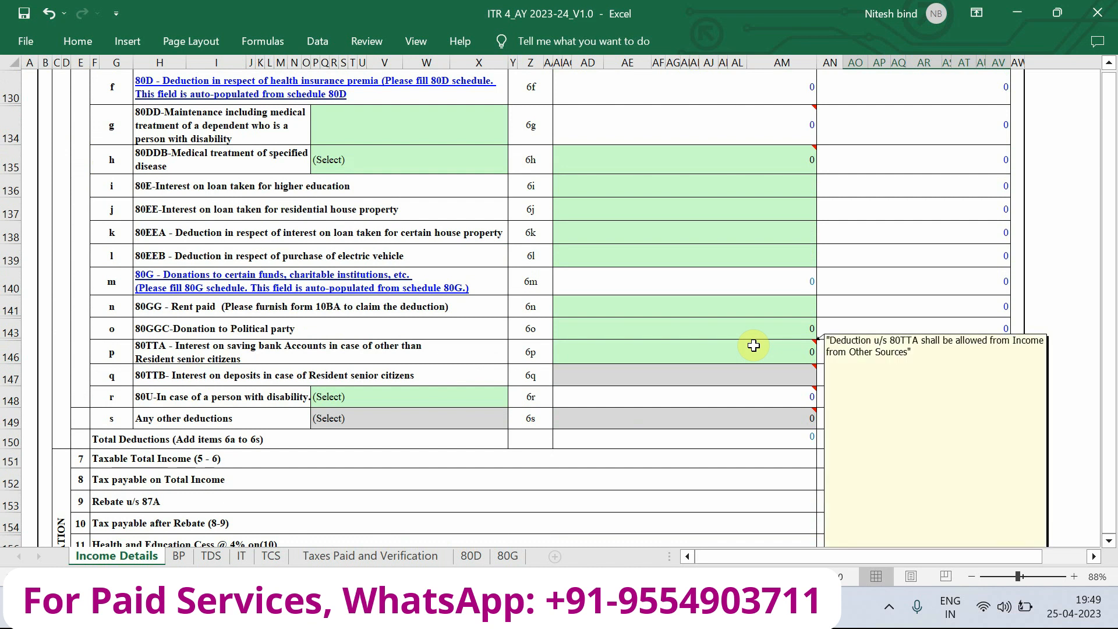
pyautogui.scroll(3, 692, 145)
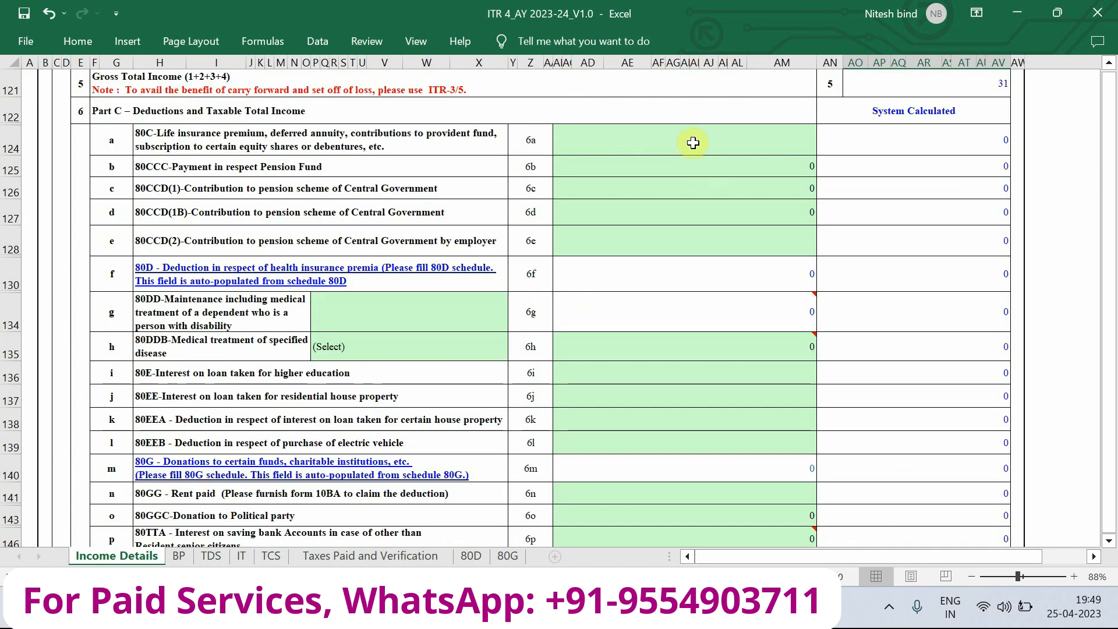
pyautogui.scroll(-3, 722, 389)
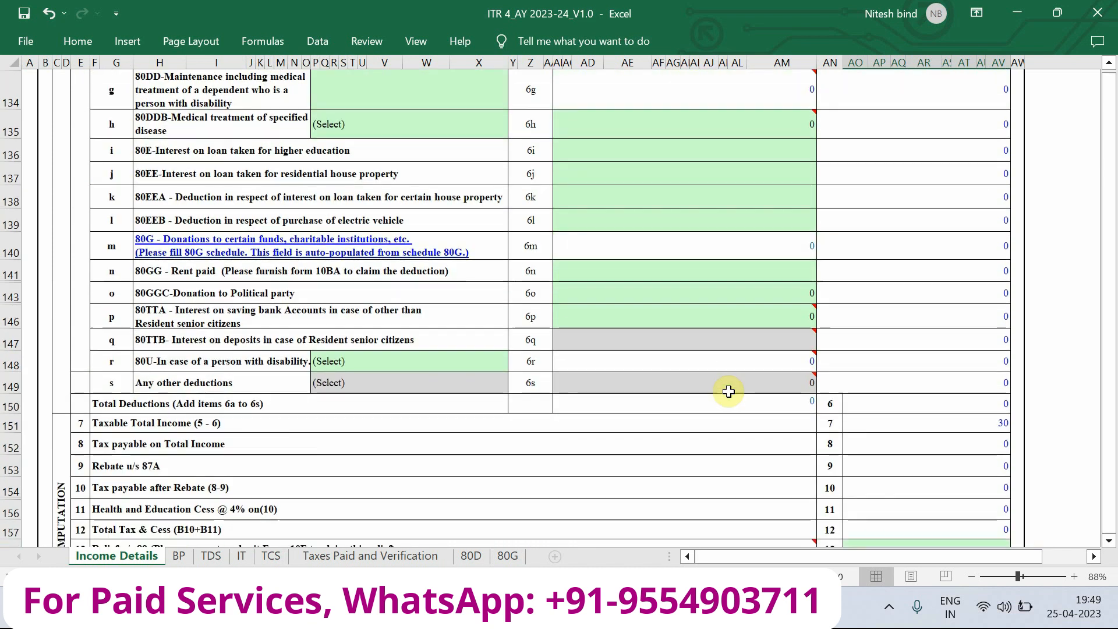
pyautogui.scroll(-4, 728, 391)
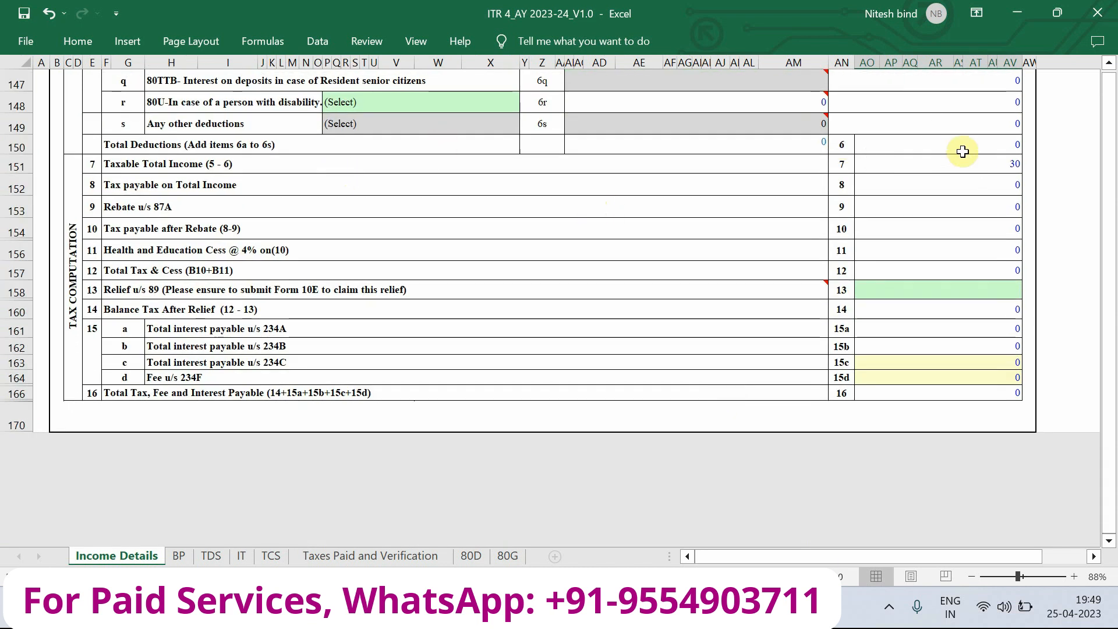
pyautogui.scroll(8, 588, 209)
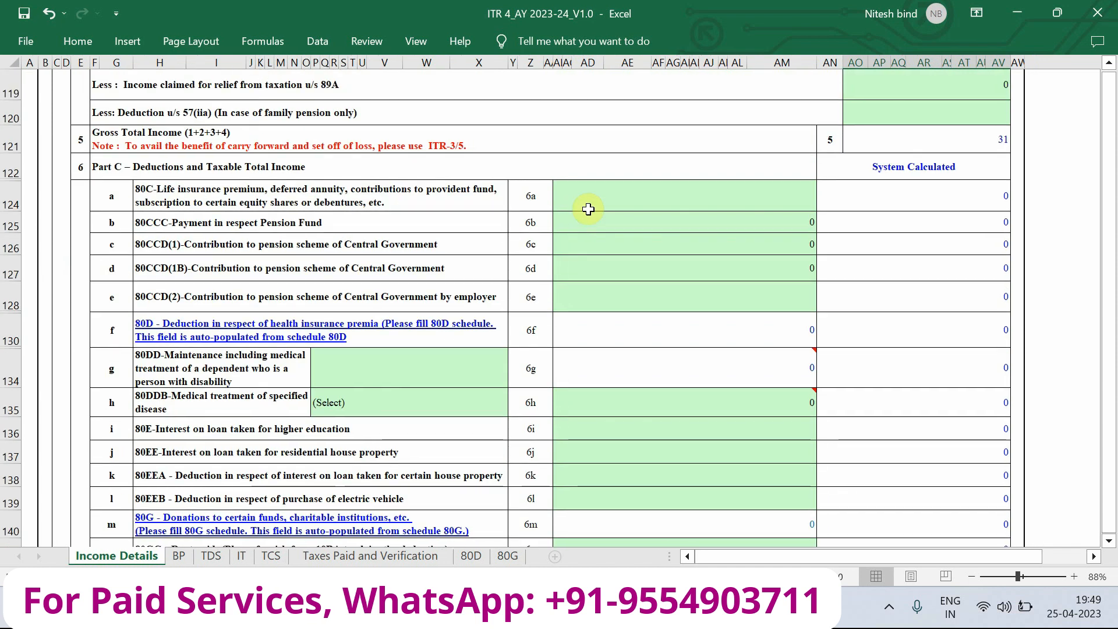
# Return to the business income entry in Part B and open Schedule BP for business or profession income
pyautogui.scroll(13, 588, 209)
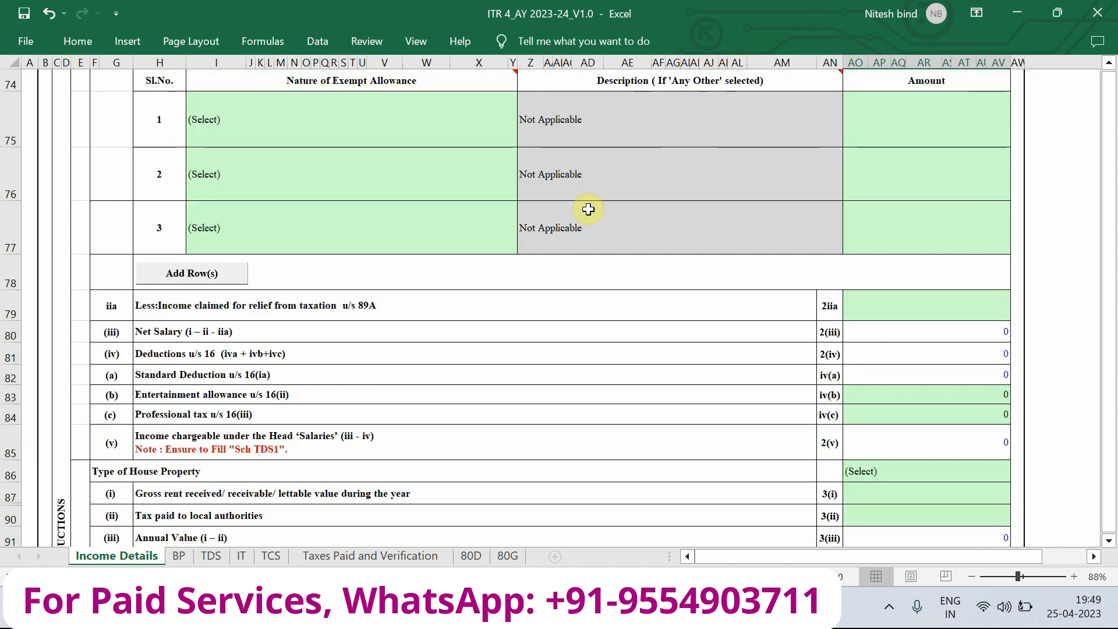
pyautogui.scroll(6, 588, 209)
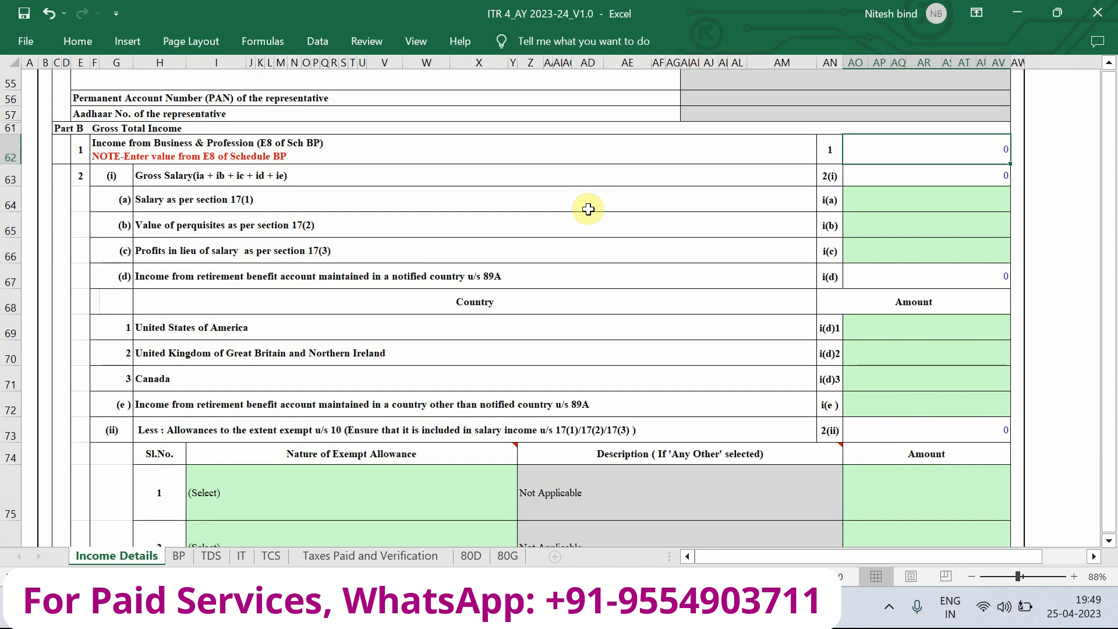
pyautogui.scroll(2, 588, 209)
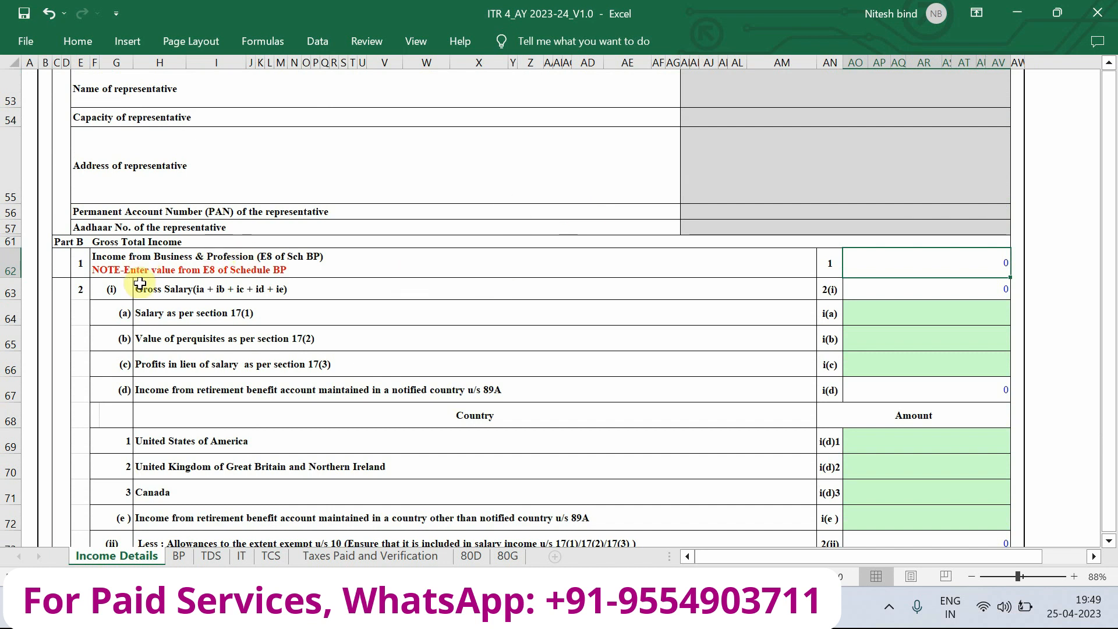
pyautogui.click(179, 556)
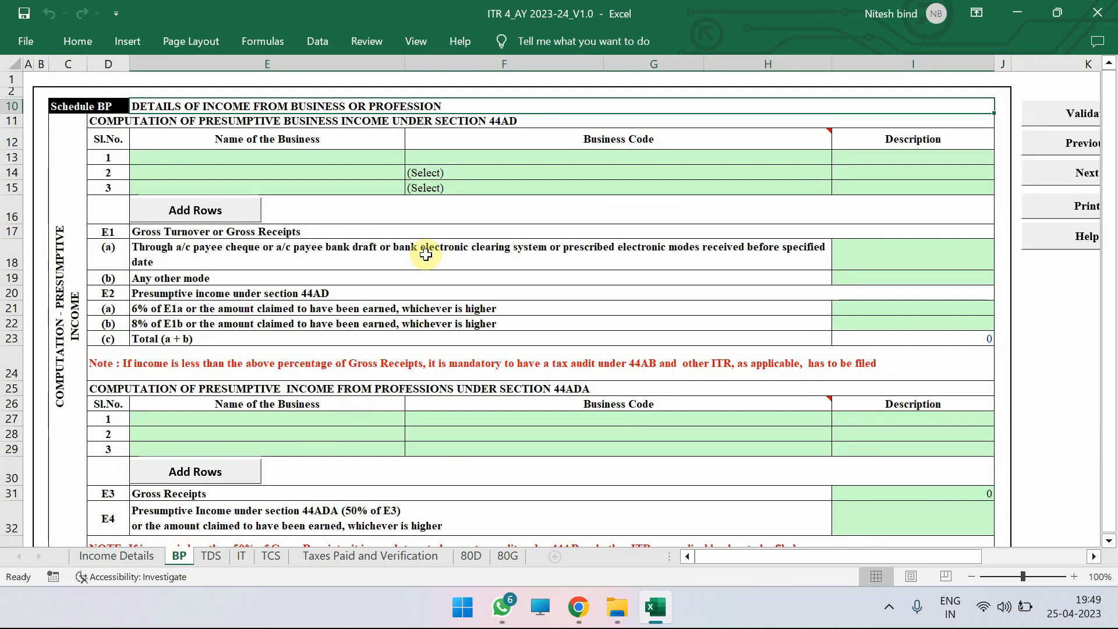
pyautogui.hscroll(1, 426, 254)
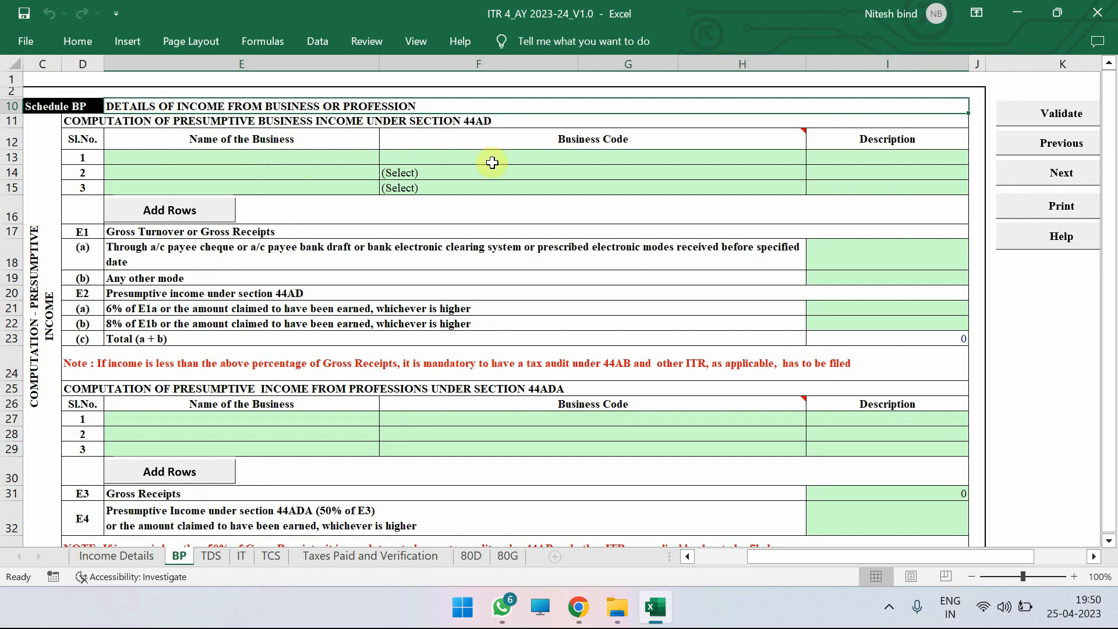
# Browse the business code options for the first business under section 44AD
pyautogui.click(229, 157)
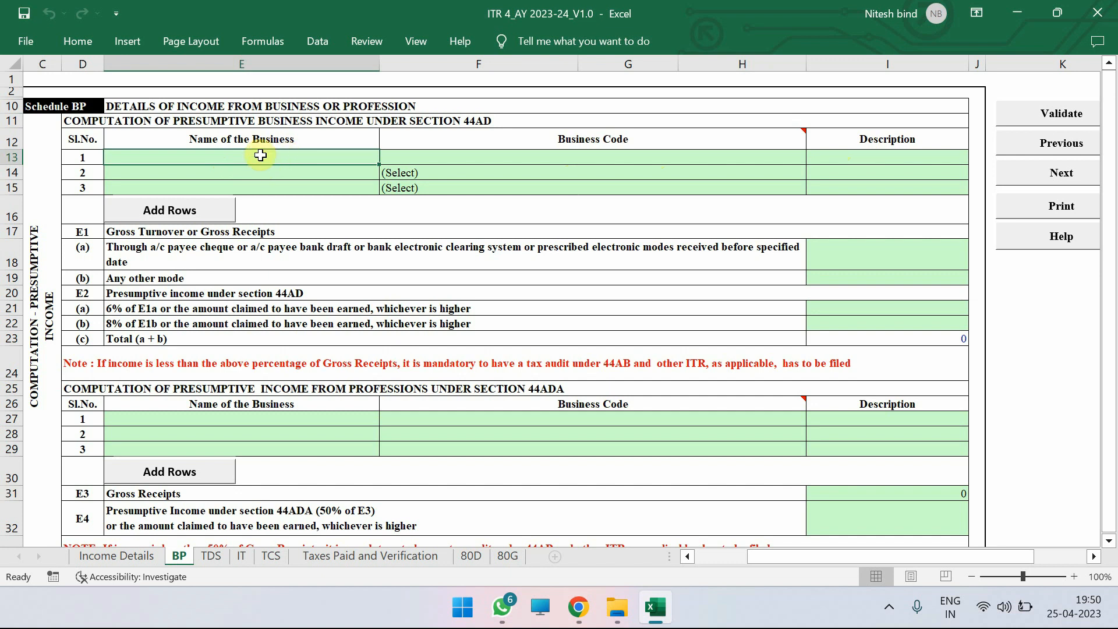
pyautogui.click(491, 157)
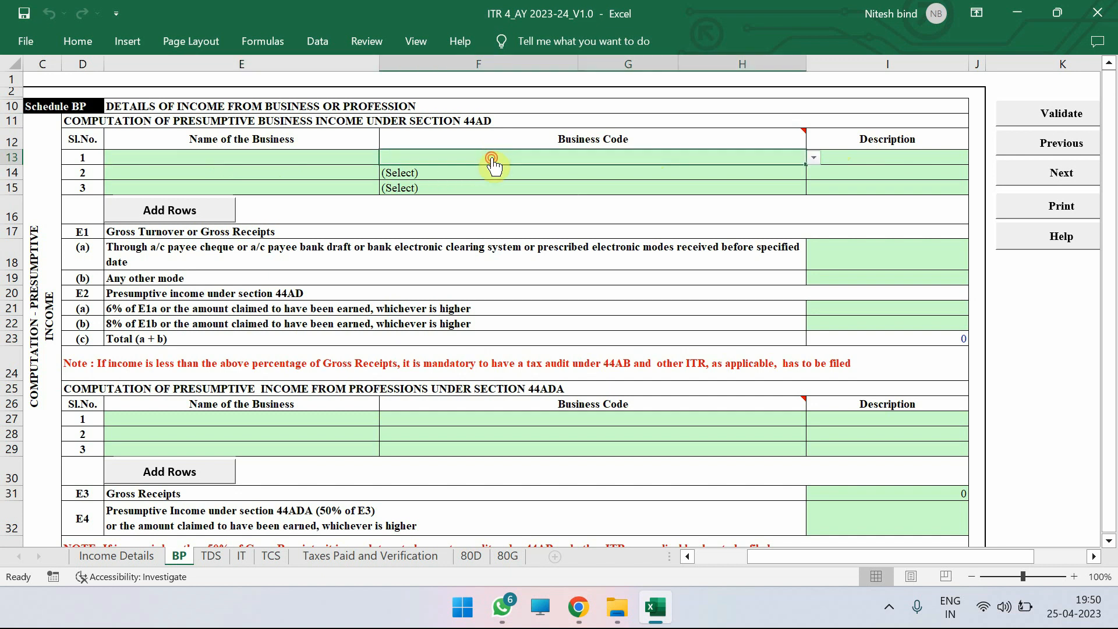
pyautogui.hotkey('alt', 'Down')
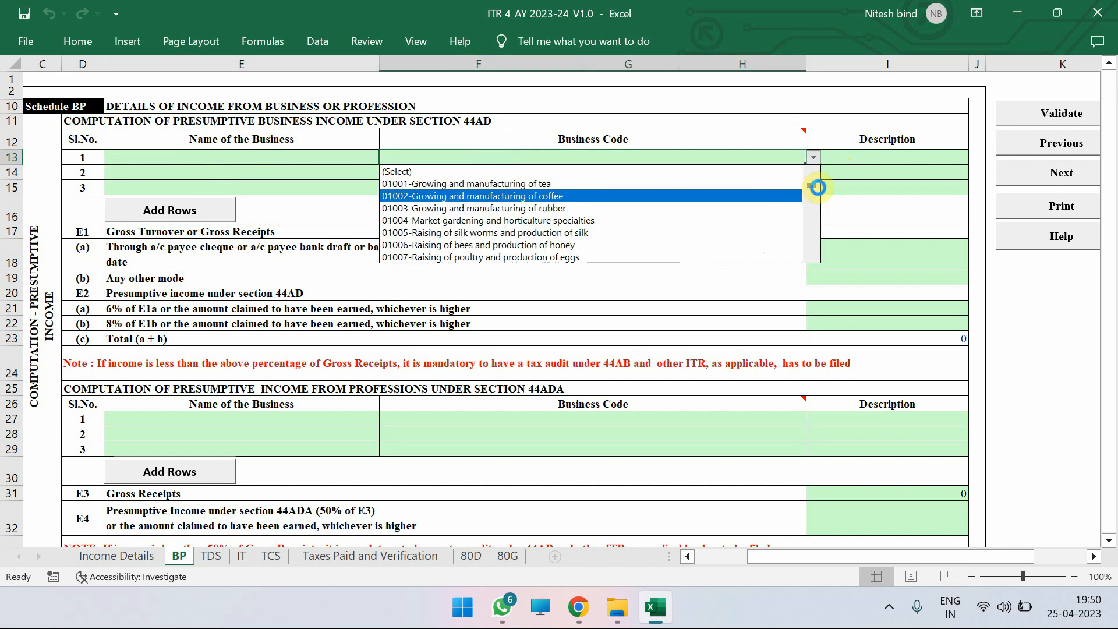
pyautogui.moveTo(818, 187)
pyautogui.mouseDown()
pyautogui.moveTo(813, 250)
pyautogui.moveTo(809, 180)
pyautogui.mouseUp()
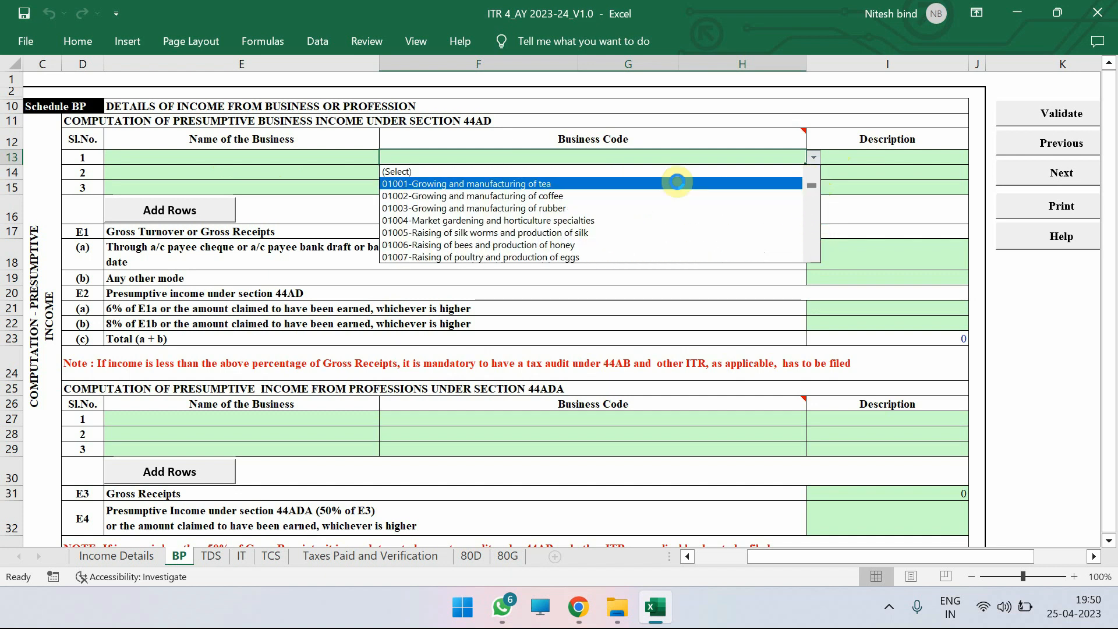
pyautogui.click(880, 154)
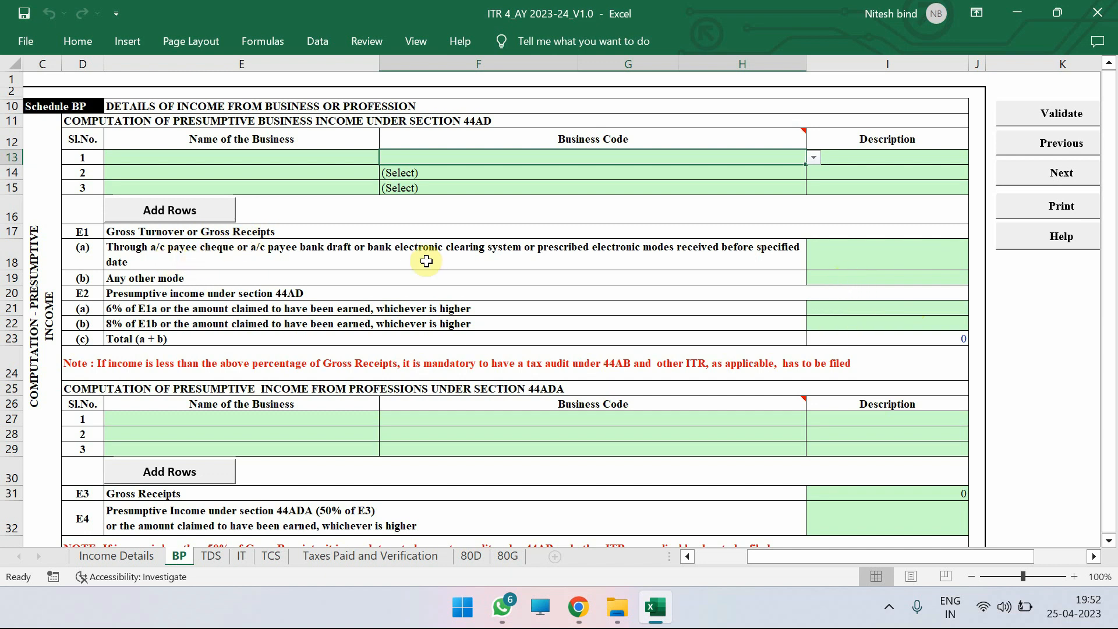
# Inspect the Any other mode receipts, the 8% presumptive income and the first business name fields under section 44AD
pyautogui.click(901, 280)
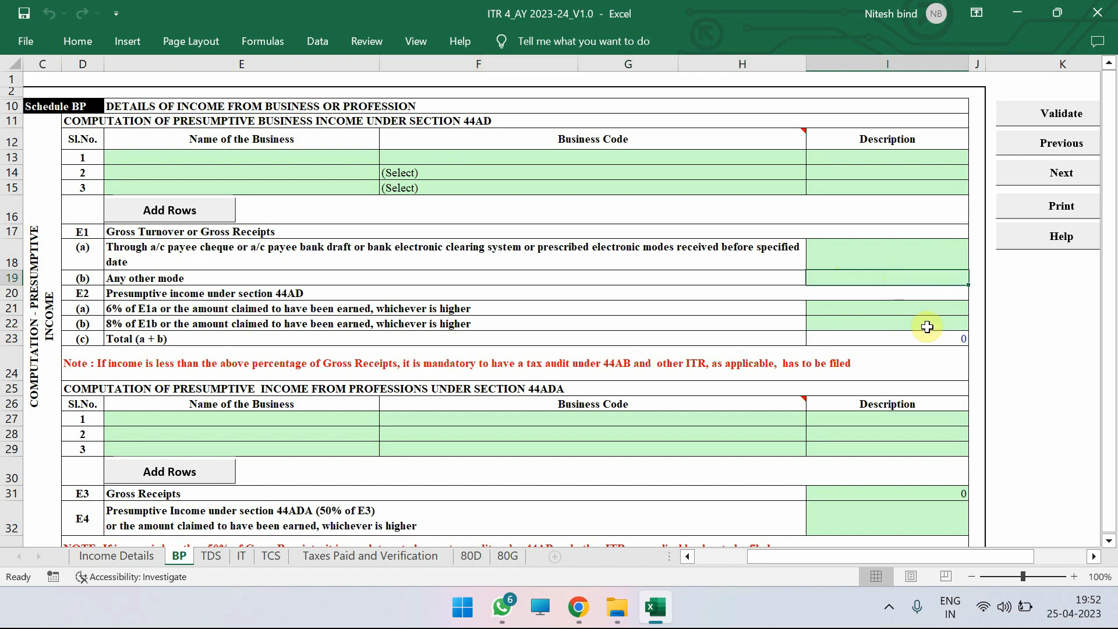
pyautogui.doubleClick(903, 321)
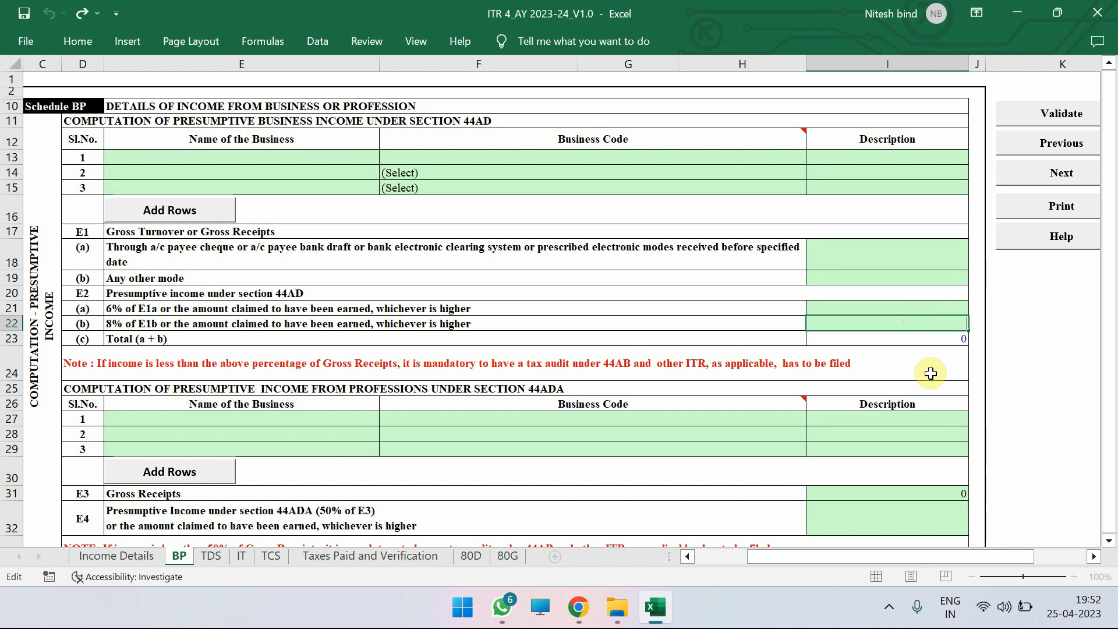
pyautogui.press('Escape')
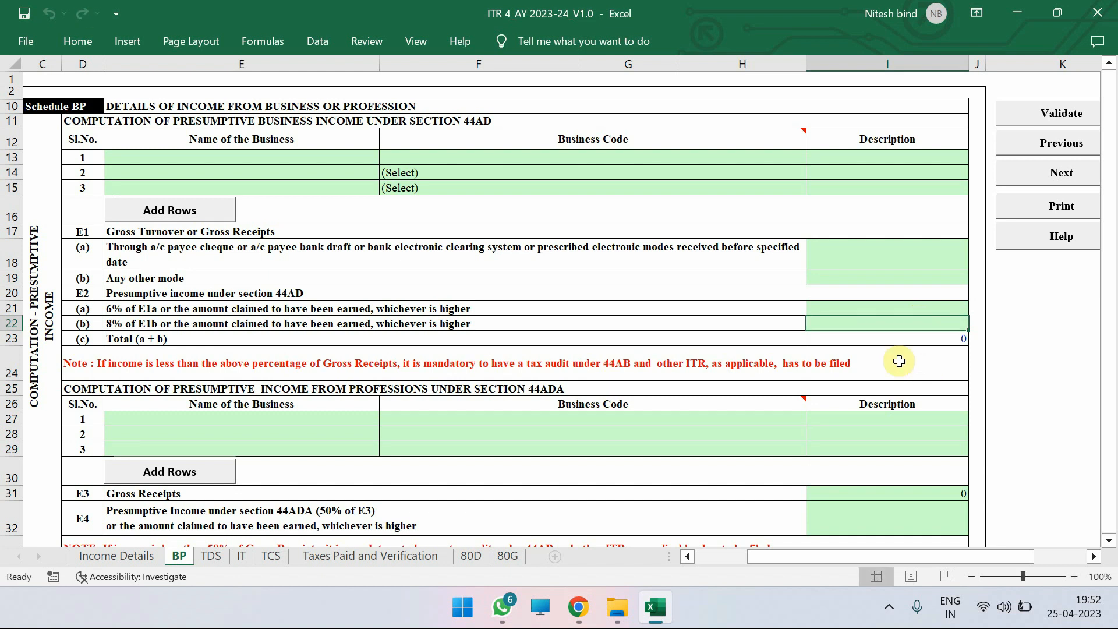
pyautogui.click(341, 156)
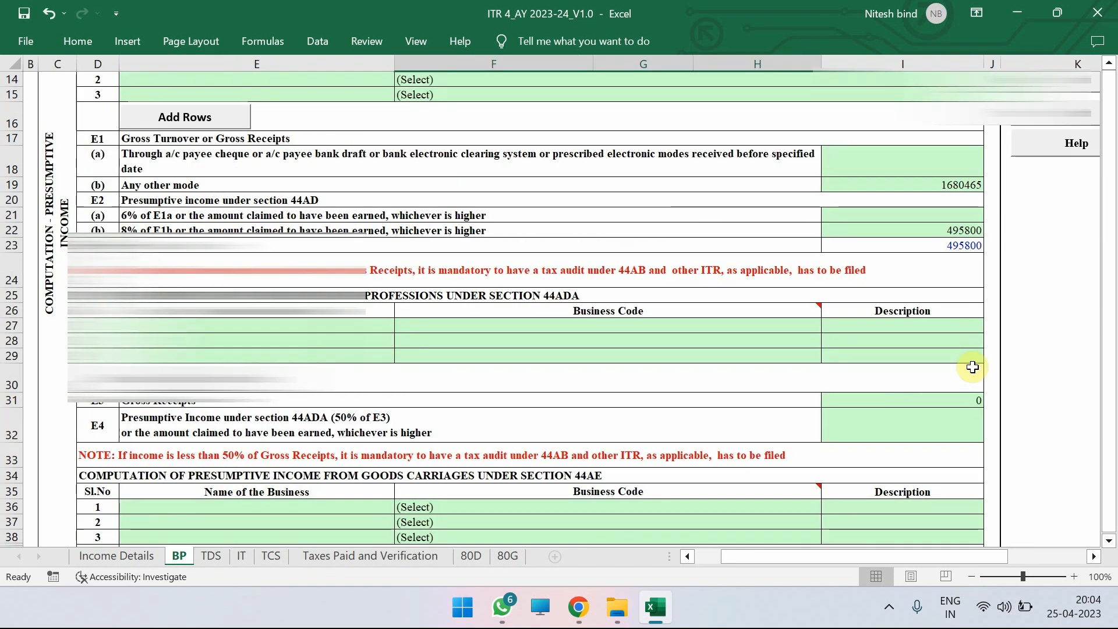
# Examine the GST turnover information and the financial particulars in Schedule BP
pyautogui.scroll(-15, 972, 367)
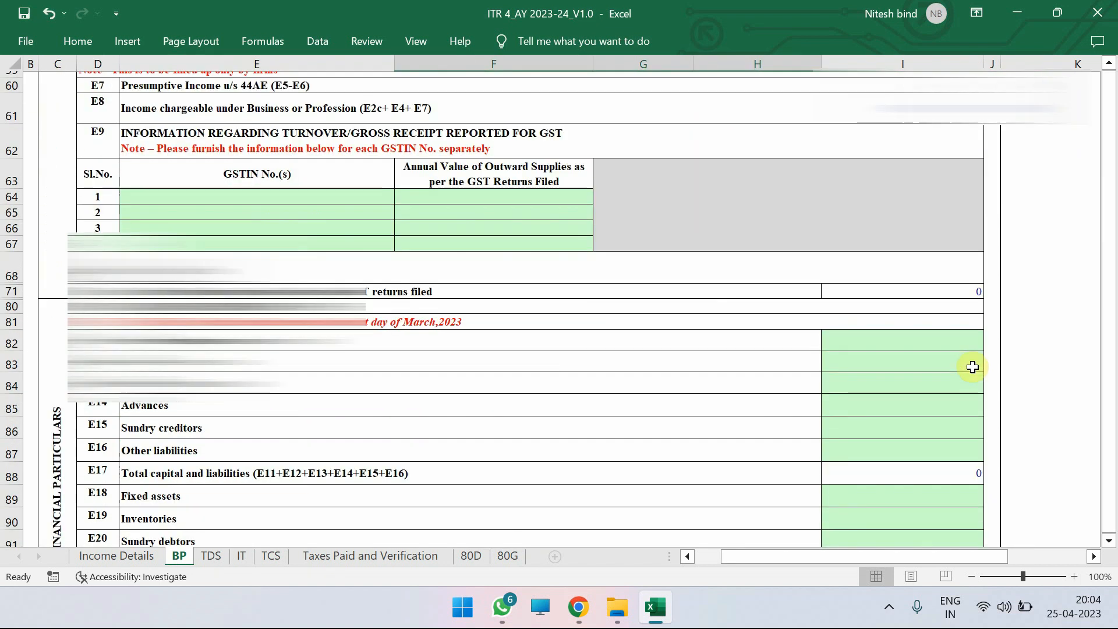
pyautogui.scroll(-3, 972, 367)
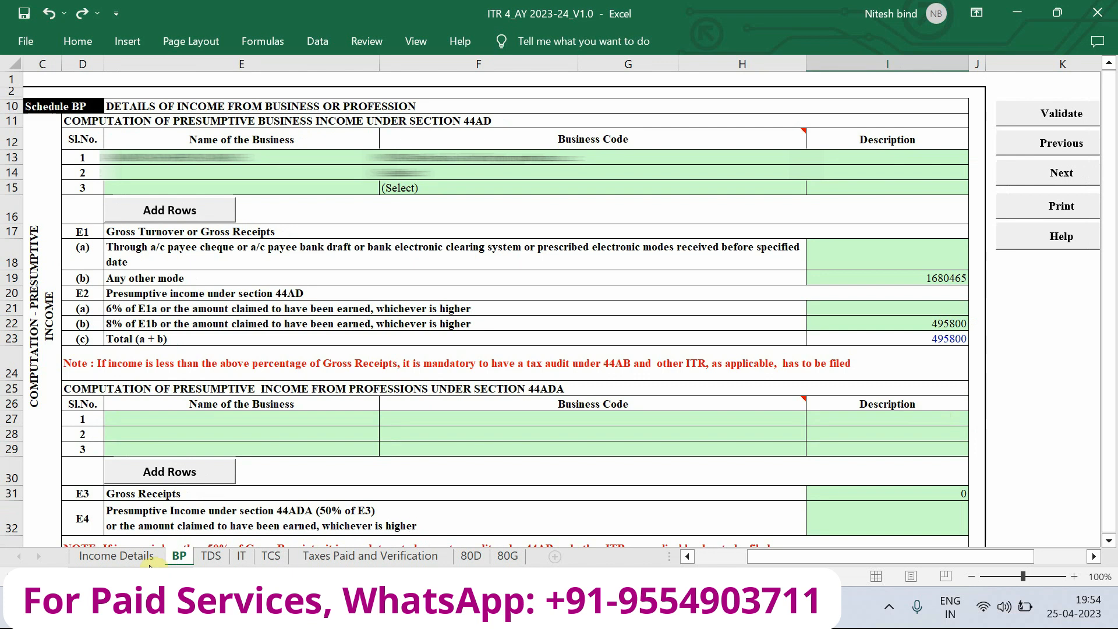
# Return to Income Details and examine Part B from business income through deductions to the tax computation
pyautogui.click(126, 558)
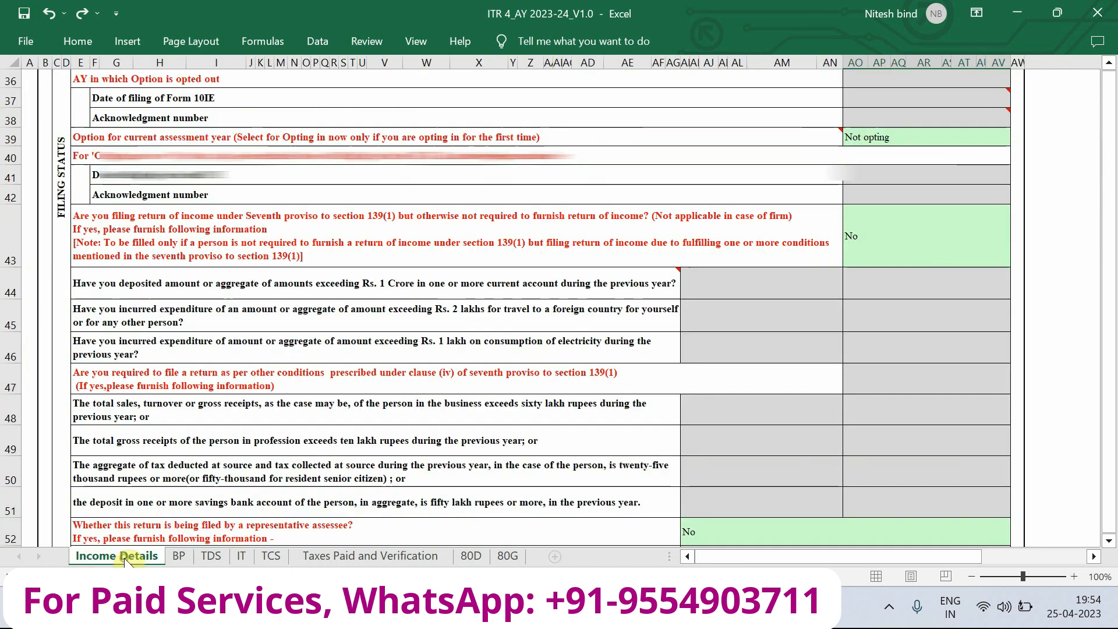
pyautogui.scroll(2, 783, 313)
pyautogui.scroll(-4, 783, 313)
pyautogui.scroll(-4, 783, 312)
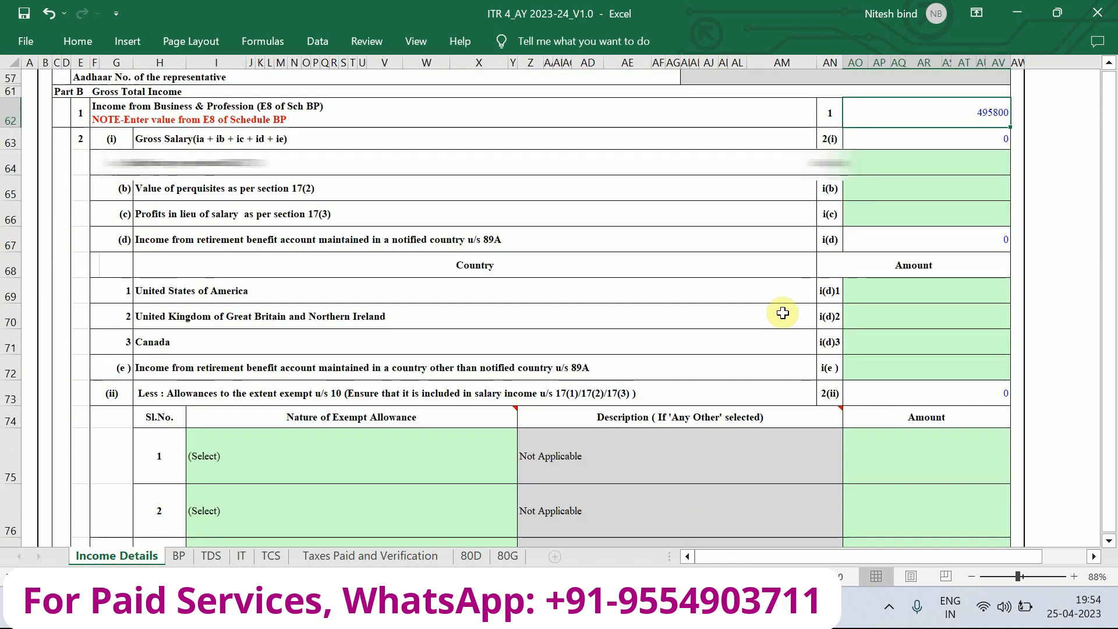
pyautogui.scroll(1, 782, 313)
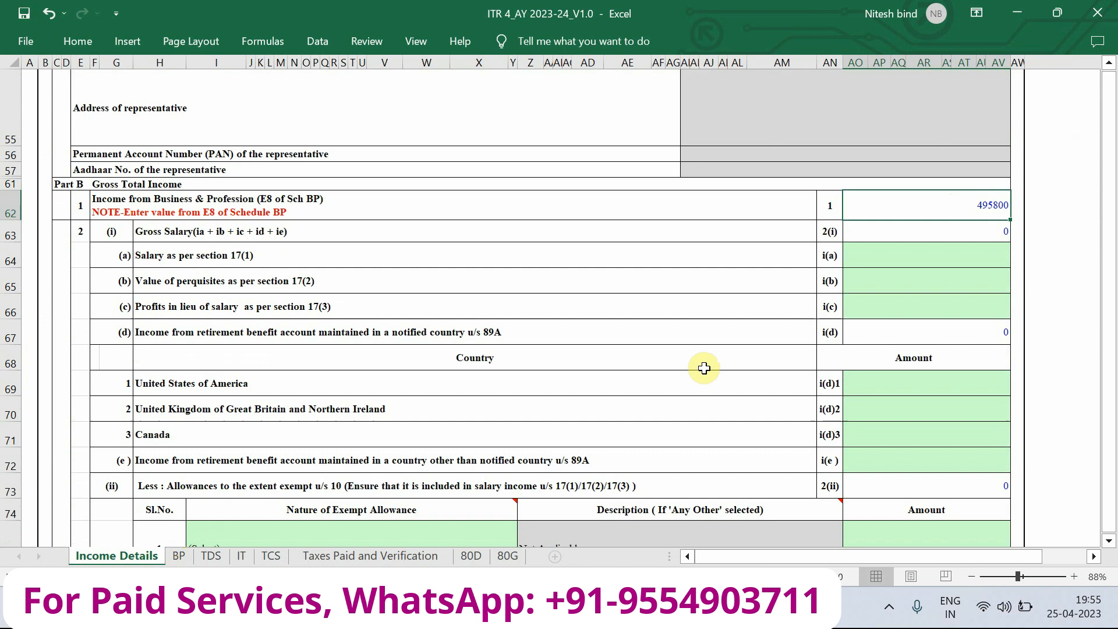
pyautogui.scroll(-8, 704, 368)
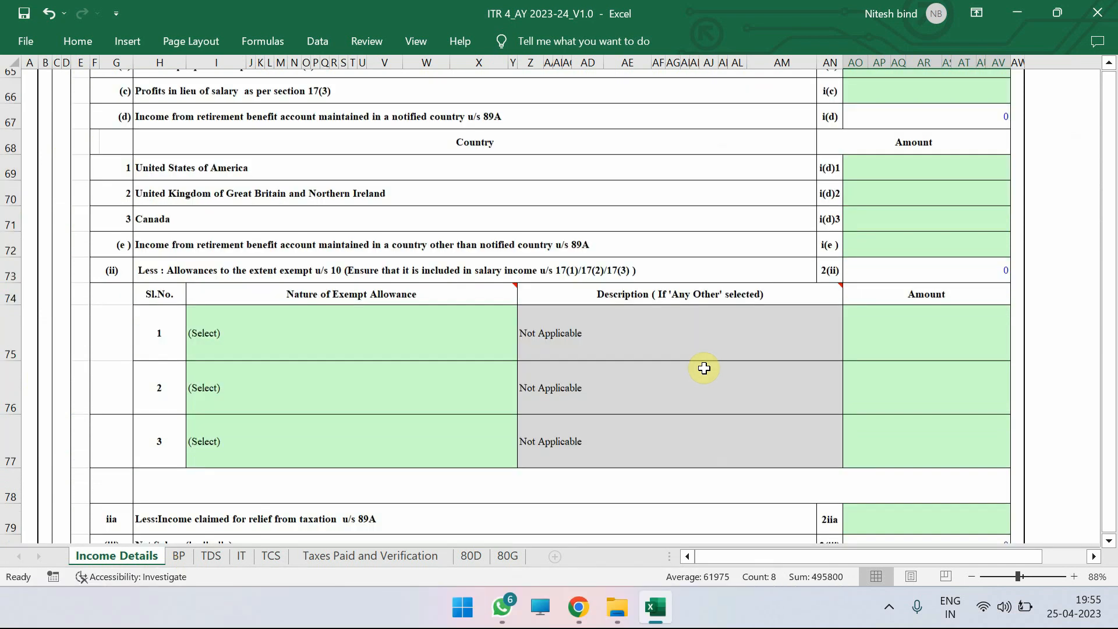
pyautogui.scroll(-12, 704, 368)
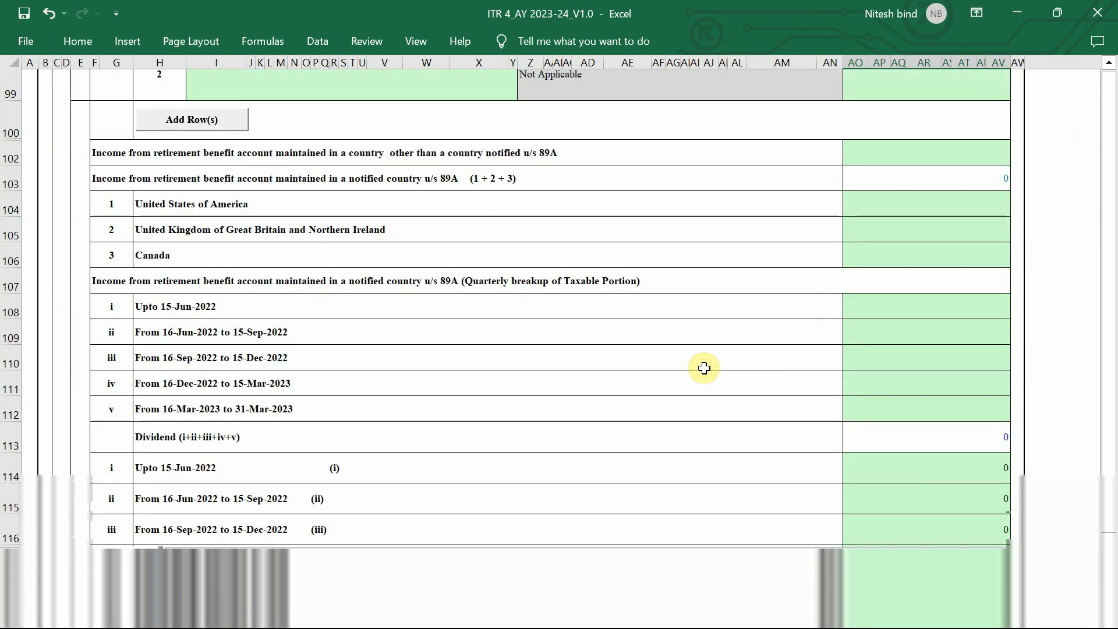
pyautogui.scroll(-10, 704, 368)
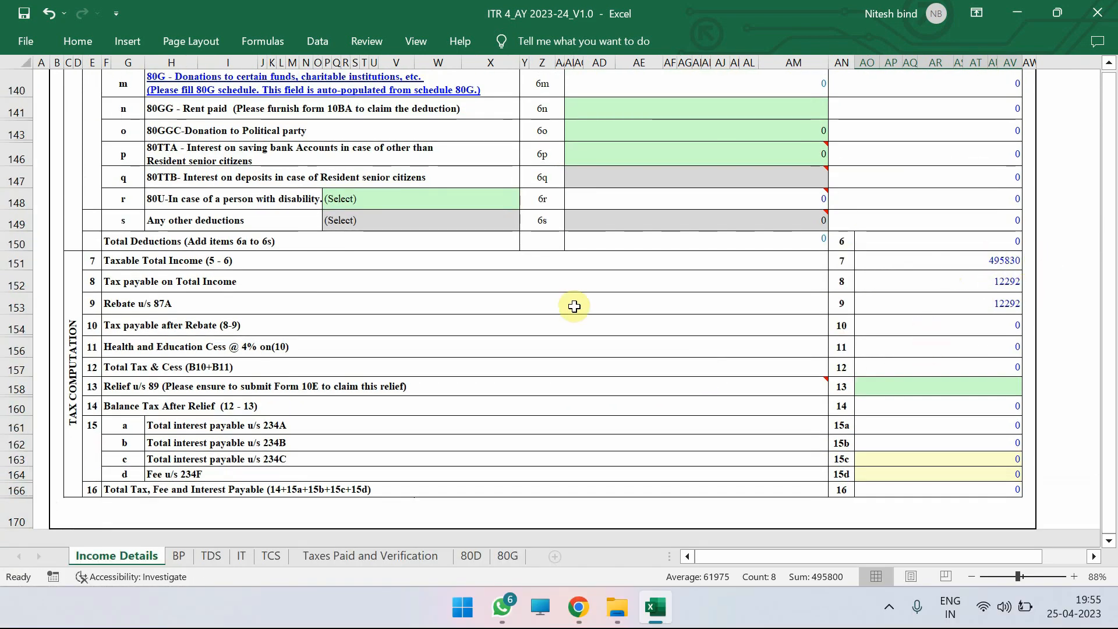
# Open the TDS schedules and examine the salary TDS table in Schedule TDS1
pyautogui.click(213, 554)
pyautogui.click(568, 341)
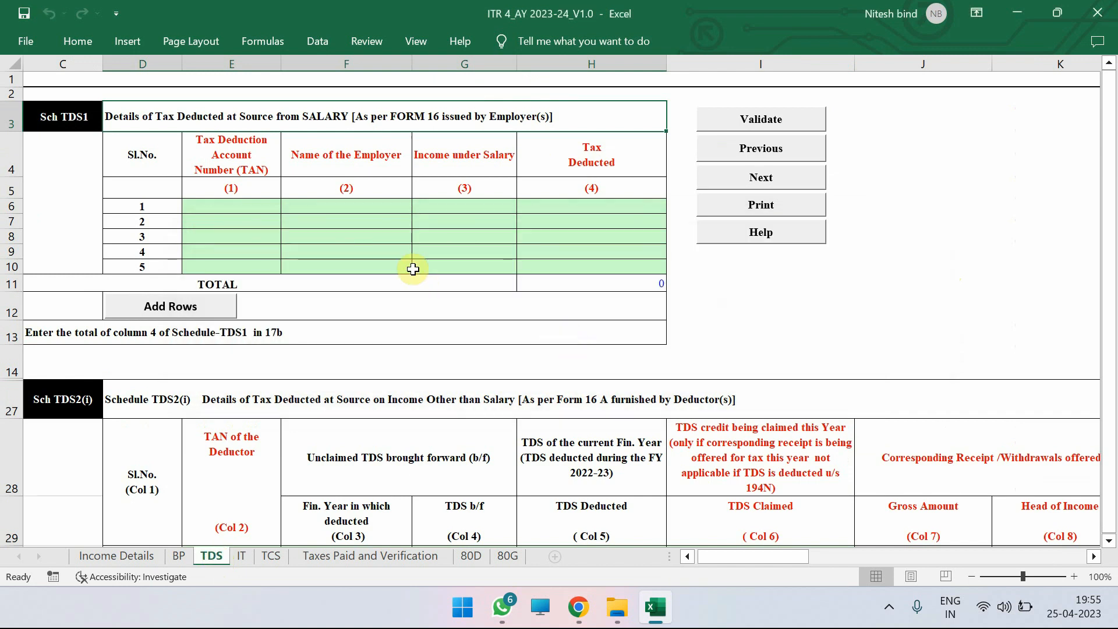
pyautogui.scroll(-1, 414, 267)
pyautogui.scroll(1, 416, 224)
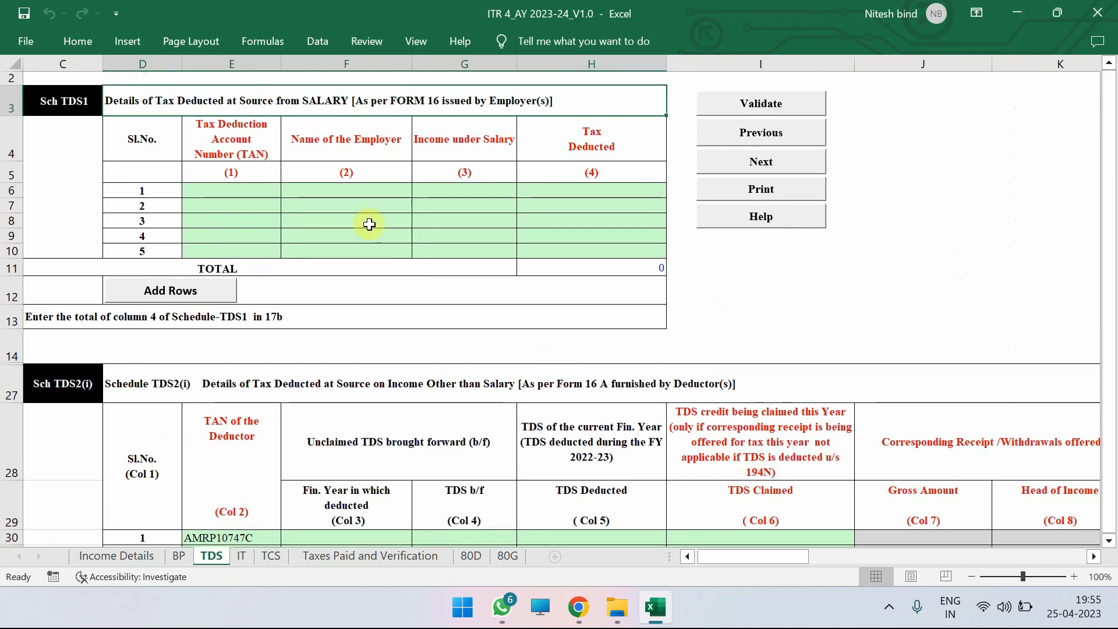
# Clear the deductor's TAN from row 1 of Schedule TDS2(i) and check the Schedule TDS2(ii) table
pyautogui.scroll(-5, 639, 59)
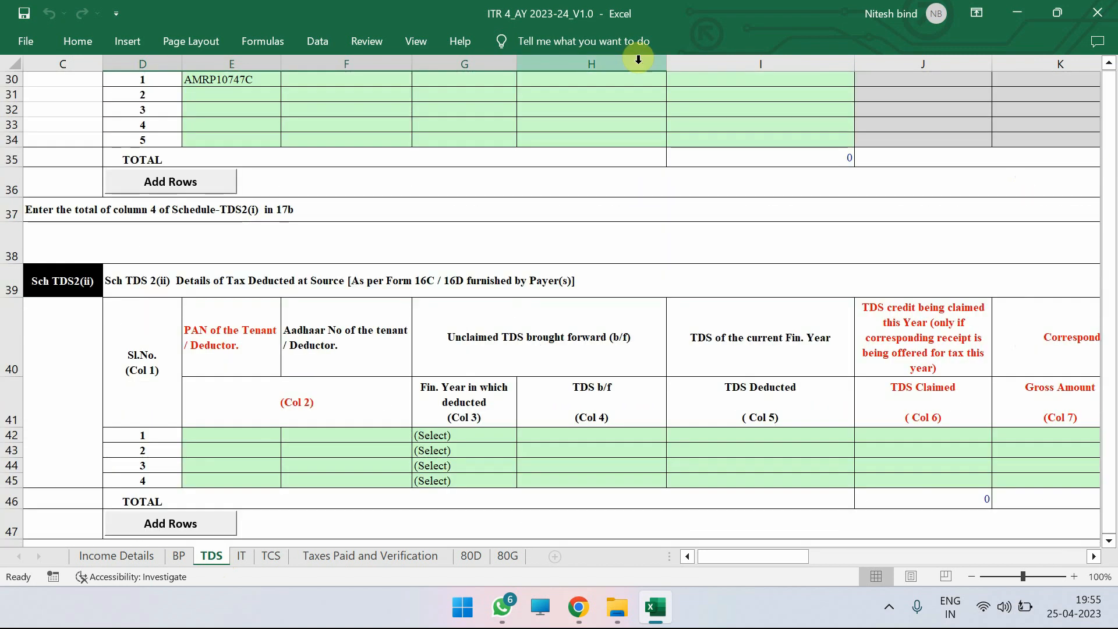
pyautogui.scroll(2, 604, 307)
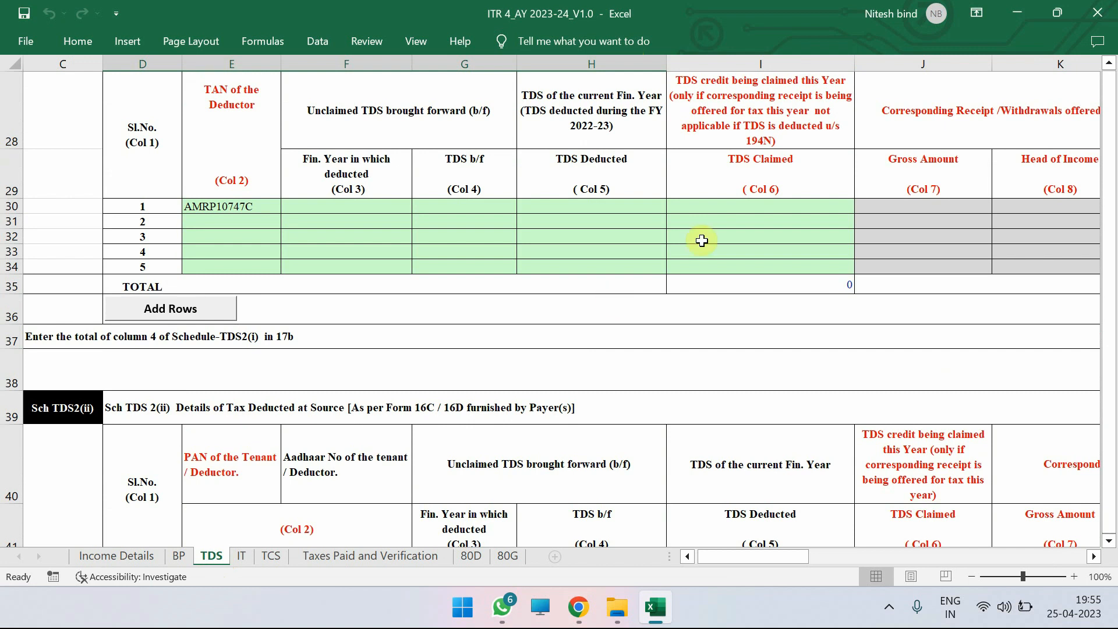
pyautogui.scroll(2, 702, 240)
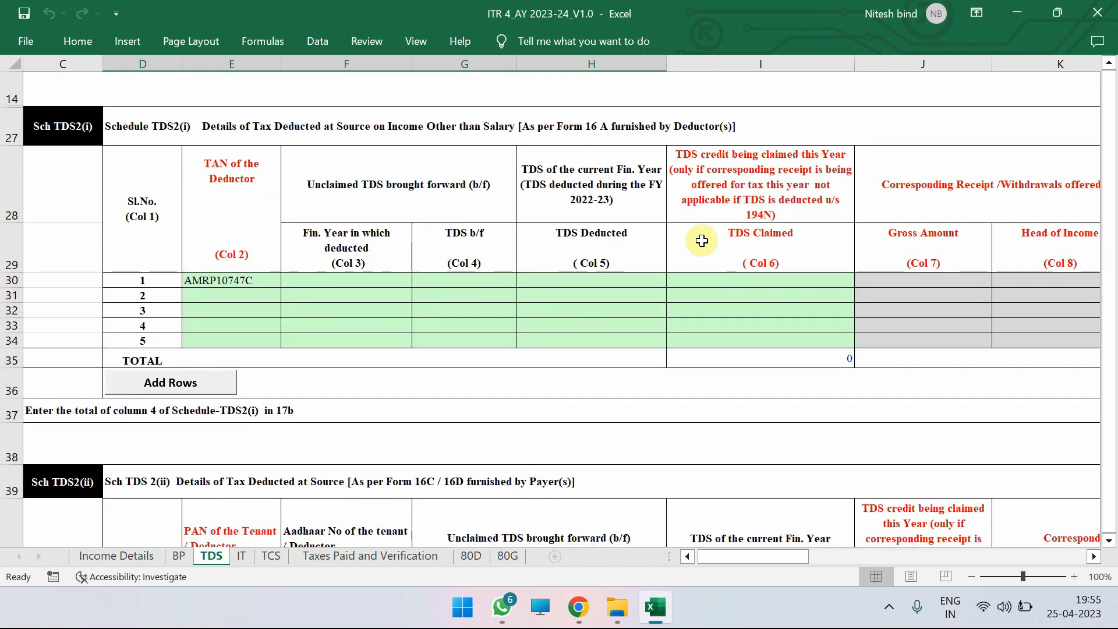
pyautogui.hotkey('ctrl', 'z')
pyautogui.scroll(-3, 506, 398)
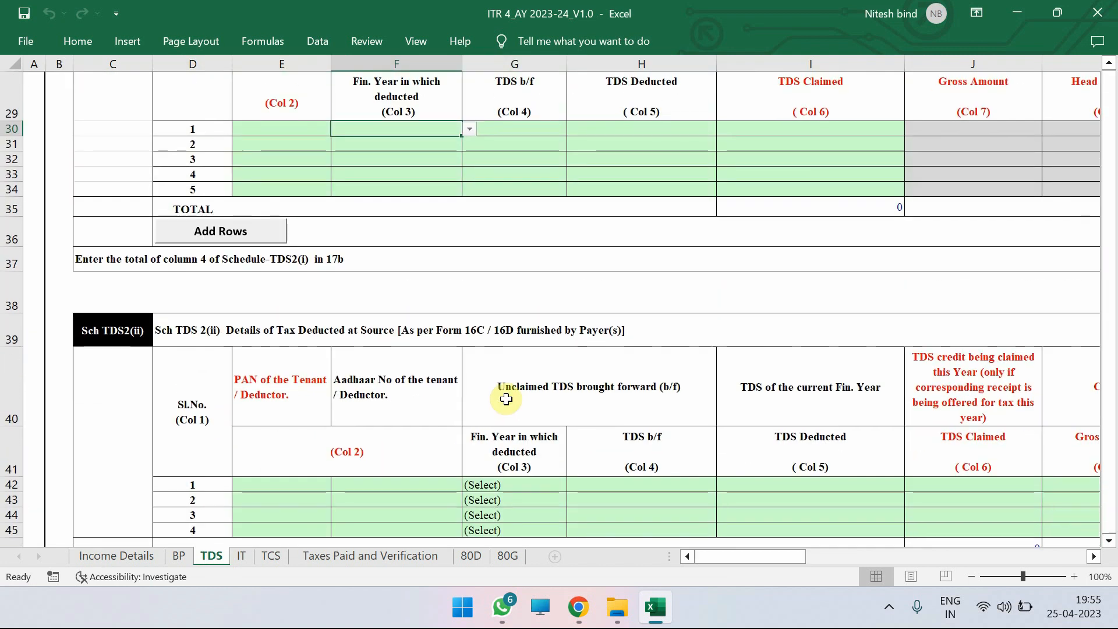
pyautogui.scroll(-3, 506, 399)
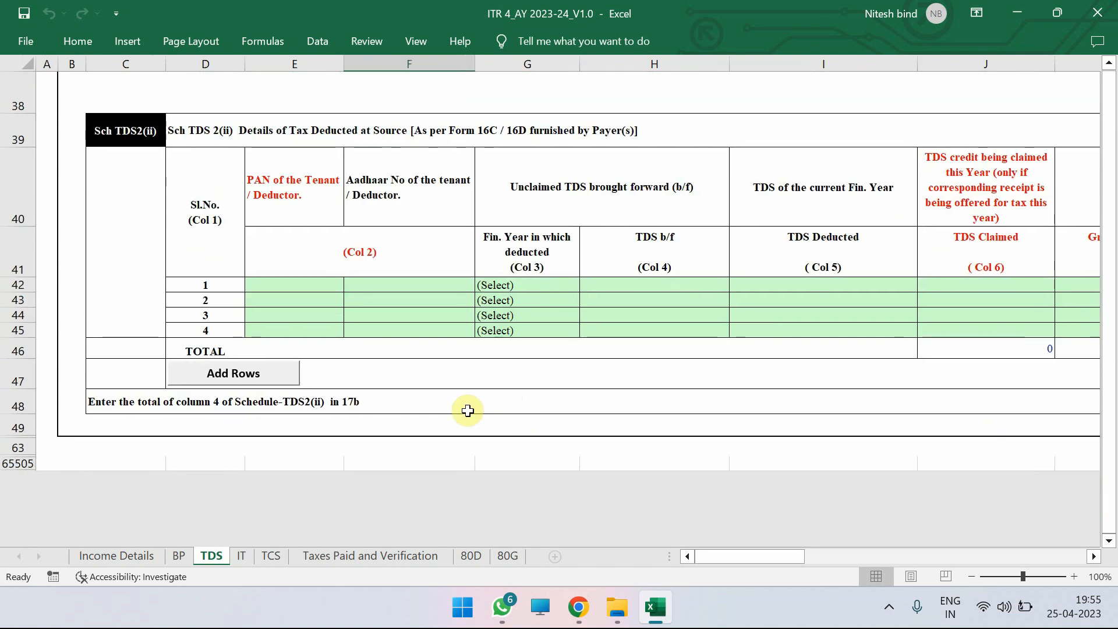
# Examine the advance and self-assessment tax table in Schedule IT and the collection table in Schedule TCS, dismissing the verification alerts
pyautogui.click(242, 557)
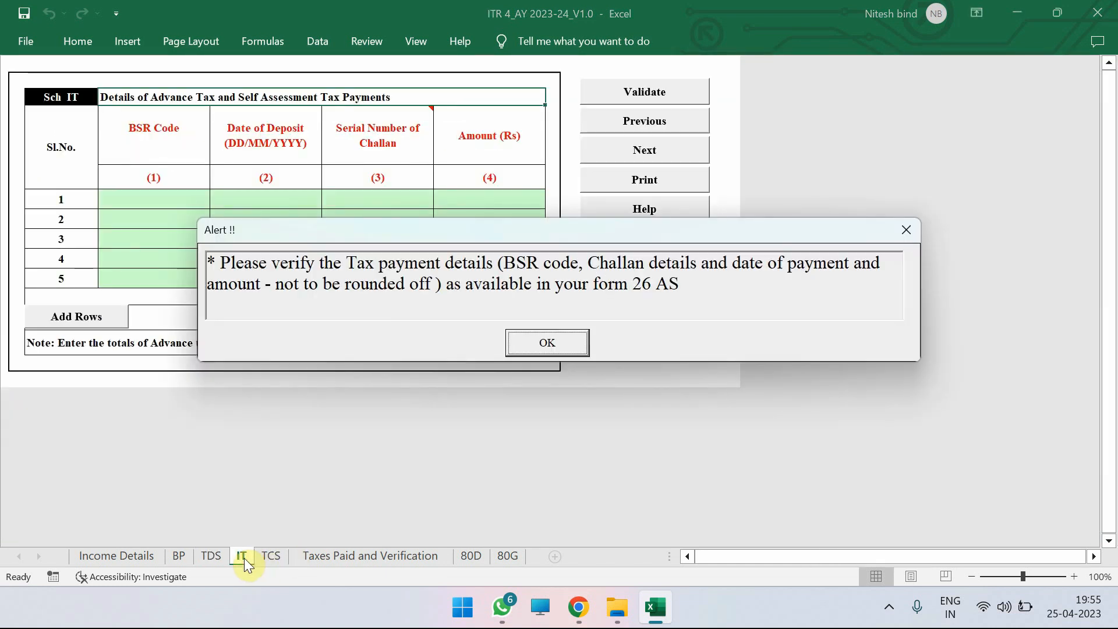
pyautogui.click(542, 345)
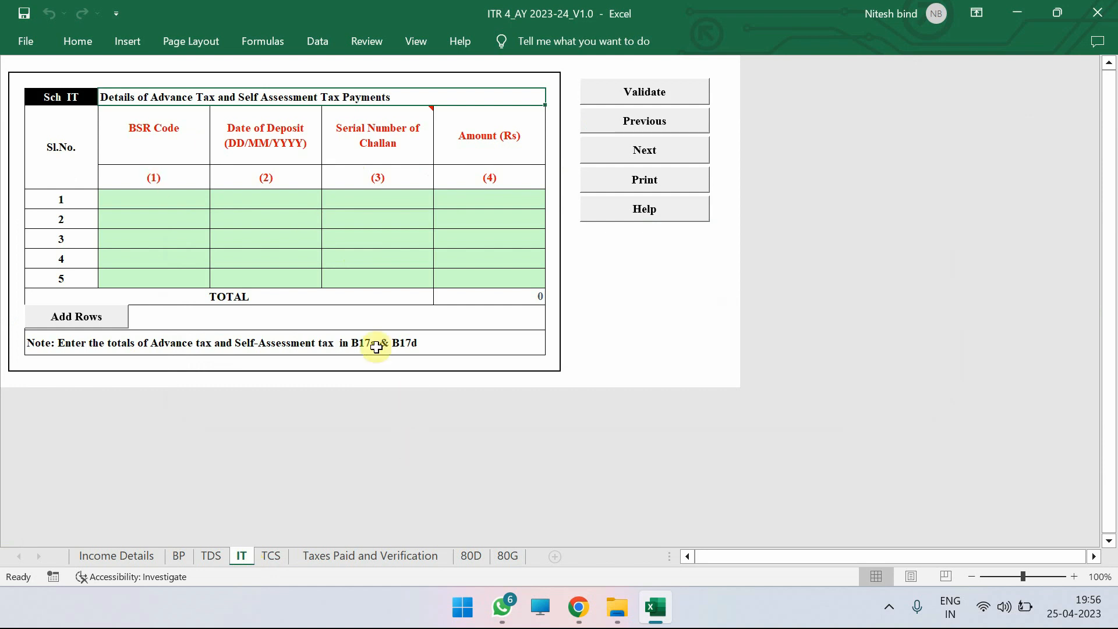
pyautogui.click(271, 556)
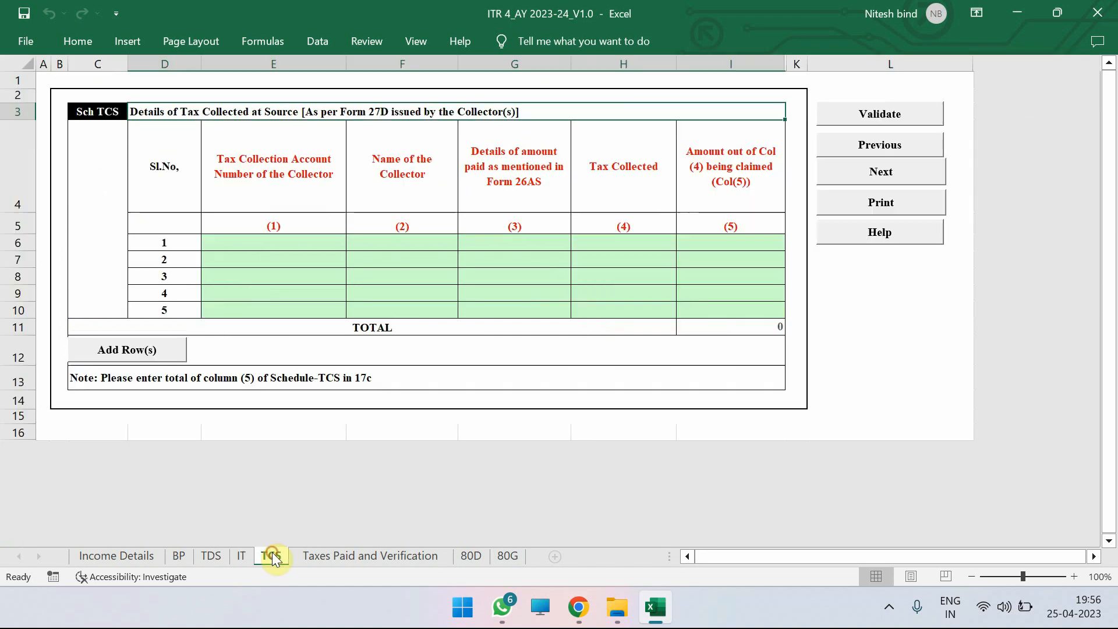
pyautogui.click(543, 343)
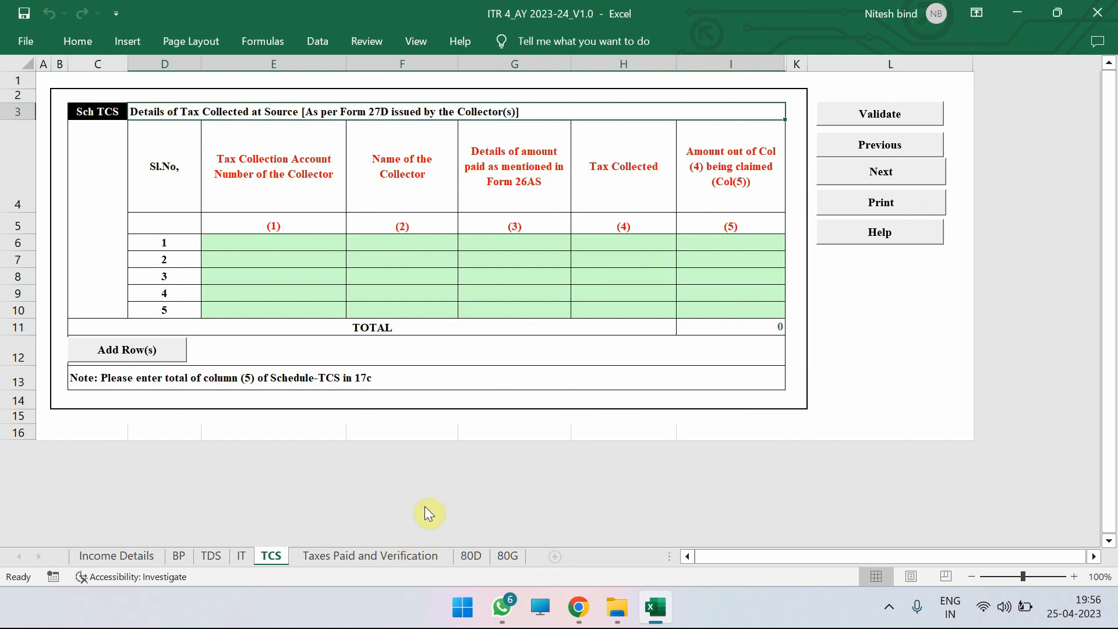
# Open the Taxes Paid and Verification schedule and examine the B17 to B20 taxes paid, payable and refund rows
pyautogui.click(364, 554)
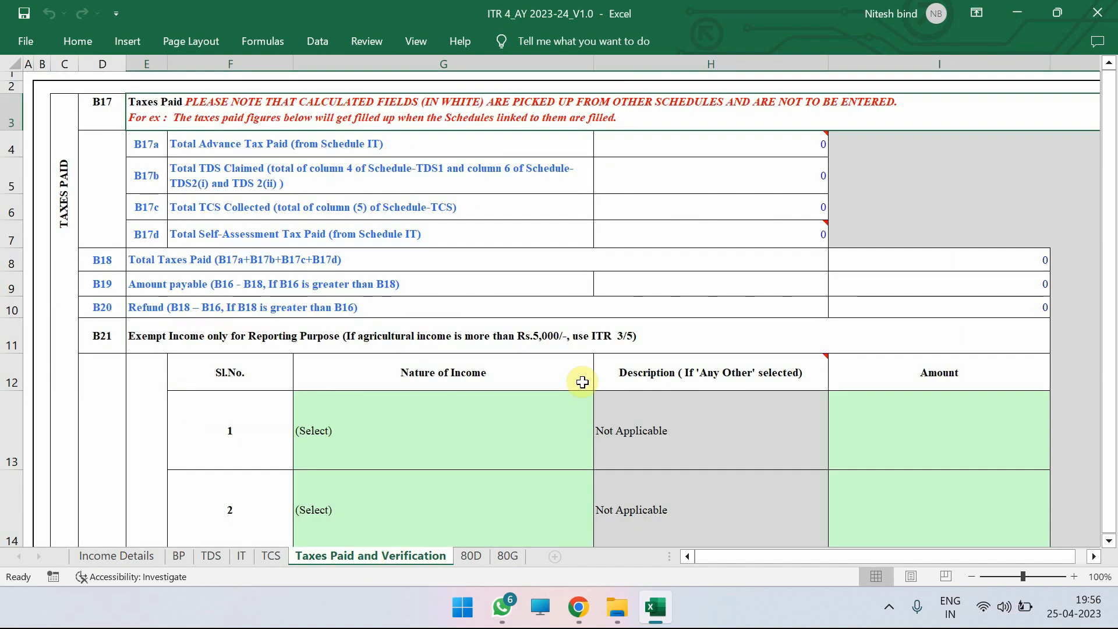
pyautogui.hscroll(3, 608, 369)
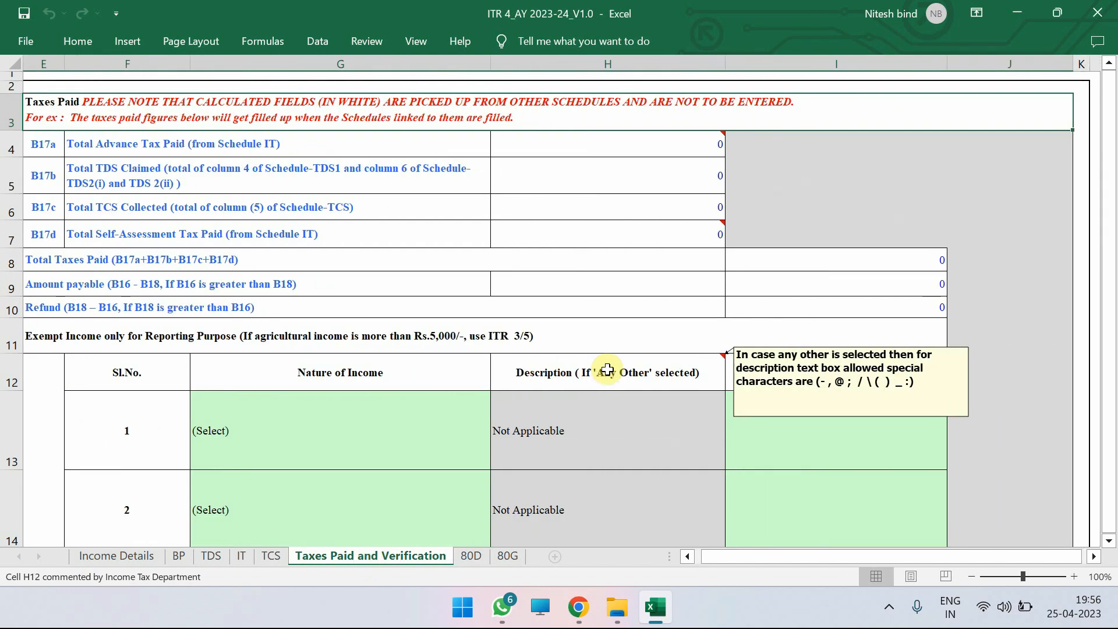
pyautogui.hscroll(-2, 607, 369)
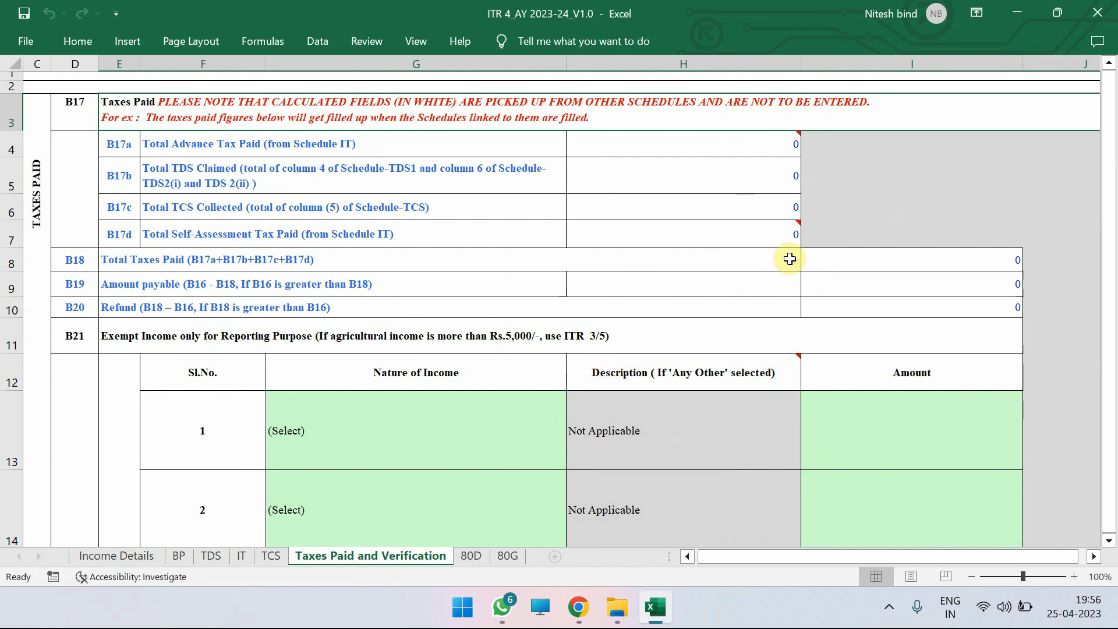
pyautogui.scroll(-1, 768, 295)
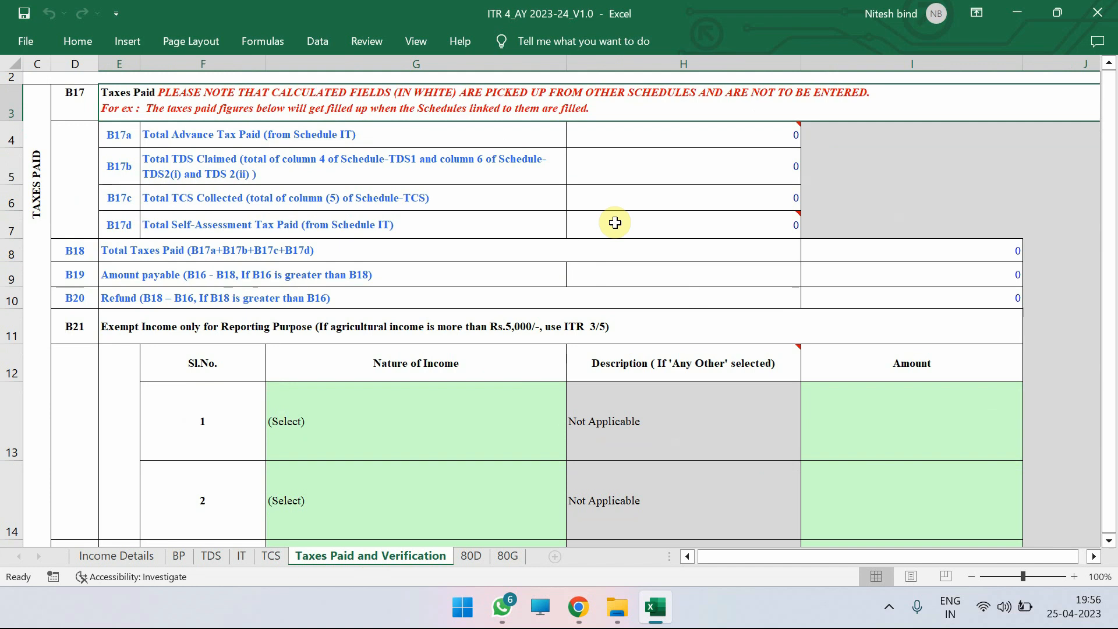
# Check the tax payable, section 87A rebate and total tax rows of the tax computation in Income Details
pyautogui.click(116, 555)
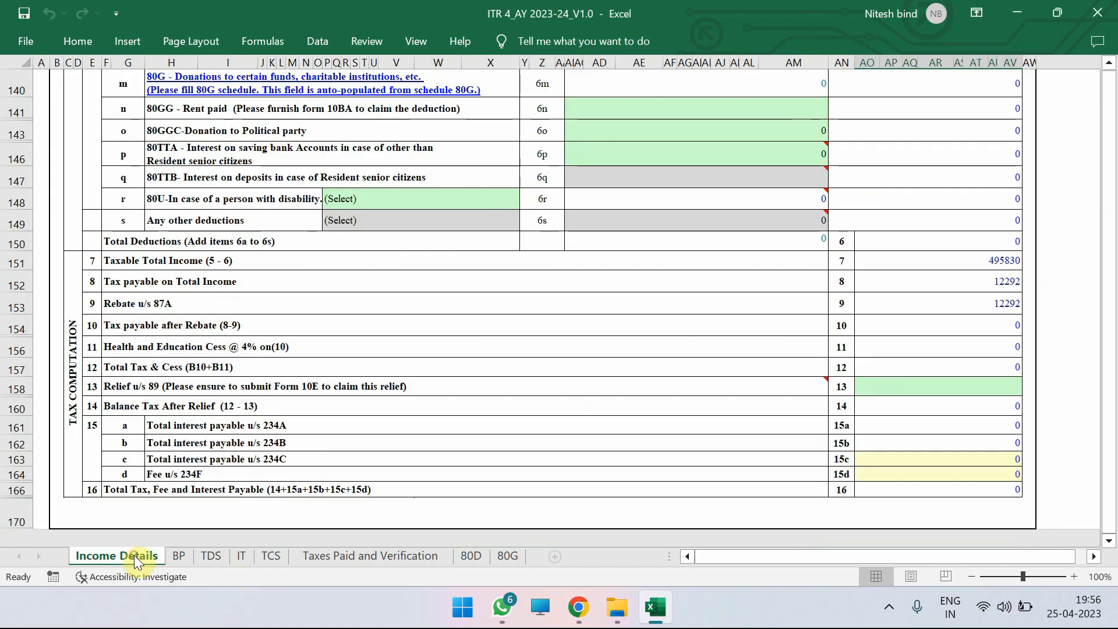
pyautogui.scroll(-1, 819, 511)
pyautogui.scroll(-1, 819, 511)
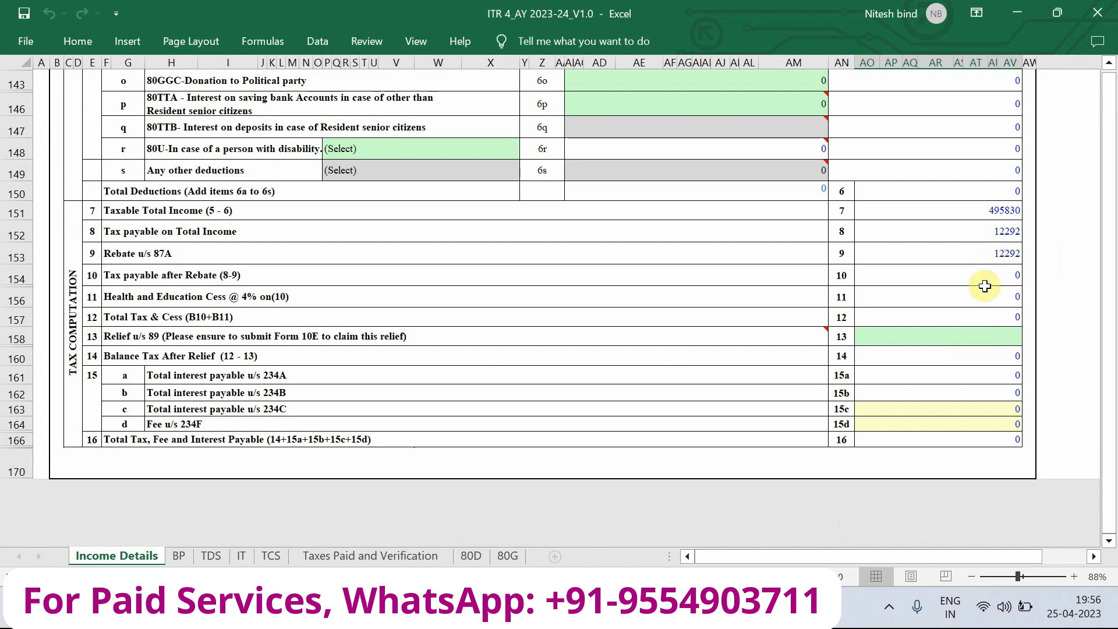
# Review the exempt income, bank account and verification sections of the Taxes Paid and Verification schedule
pyautogui.click(365, 554)
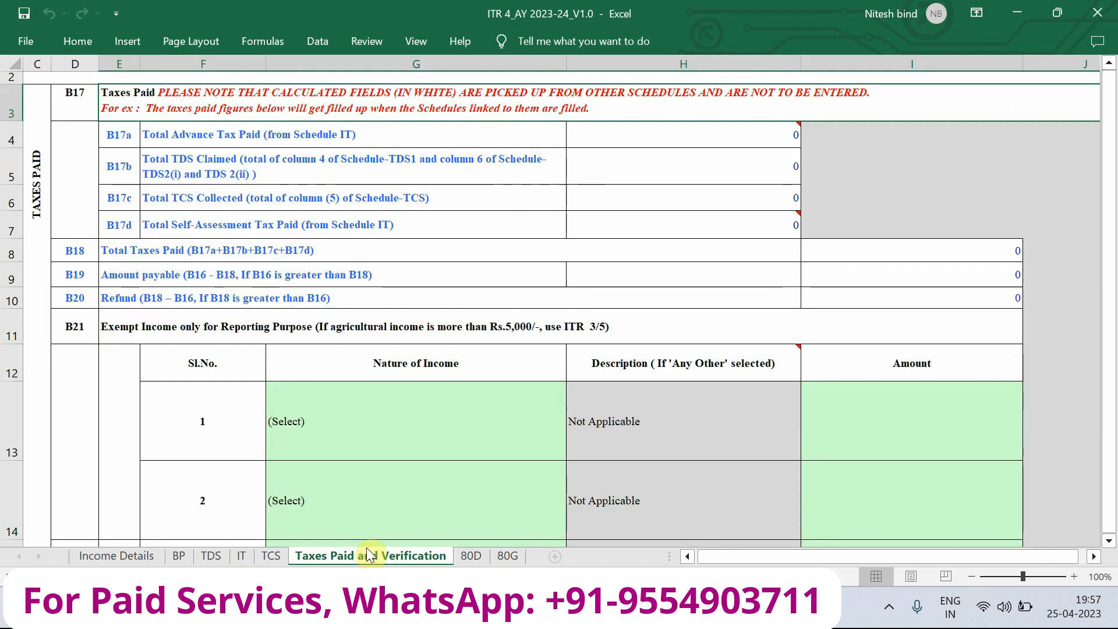
pyautogui.scroll(-2, 815, 324)
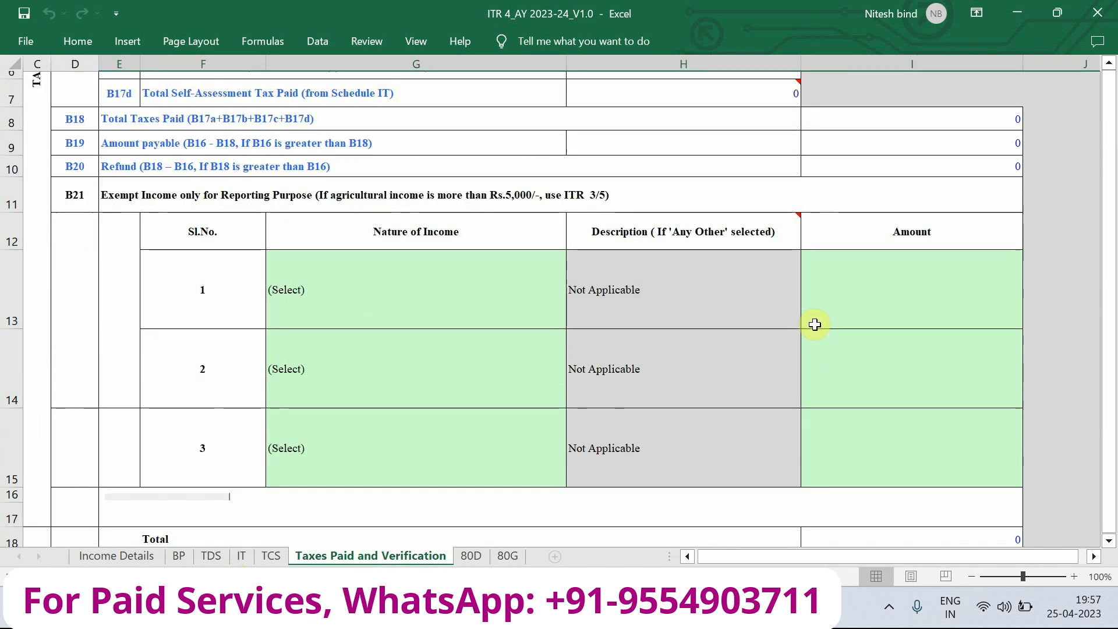
pyautogui.scroll(-2, 815, 324)
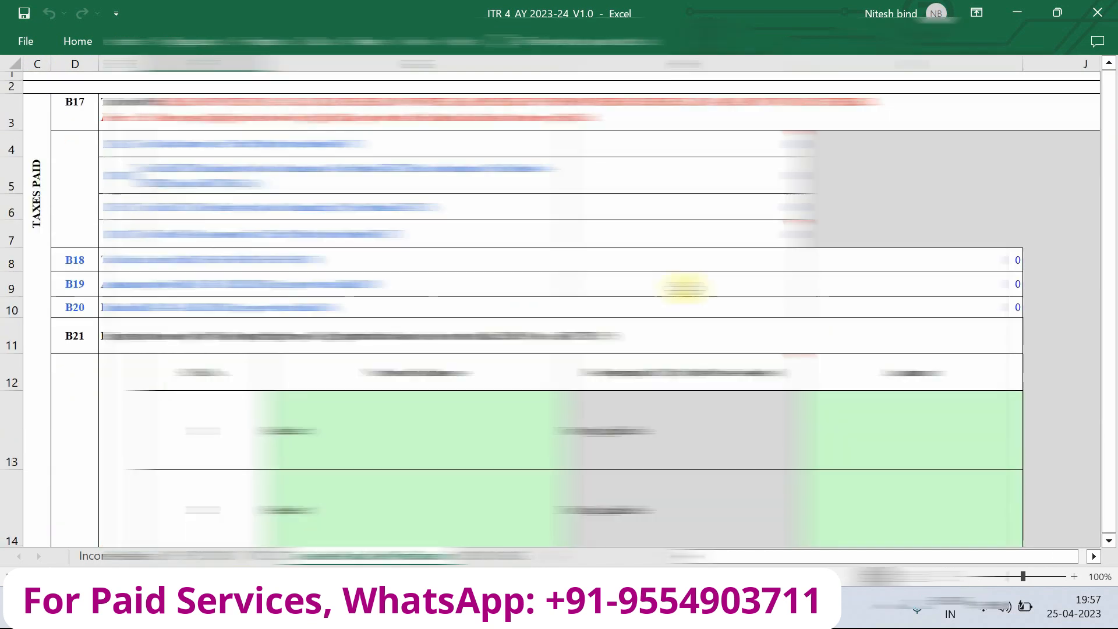
pyautogui.scroll(-4, 685, 289)
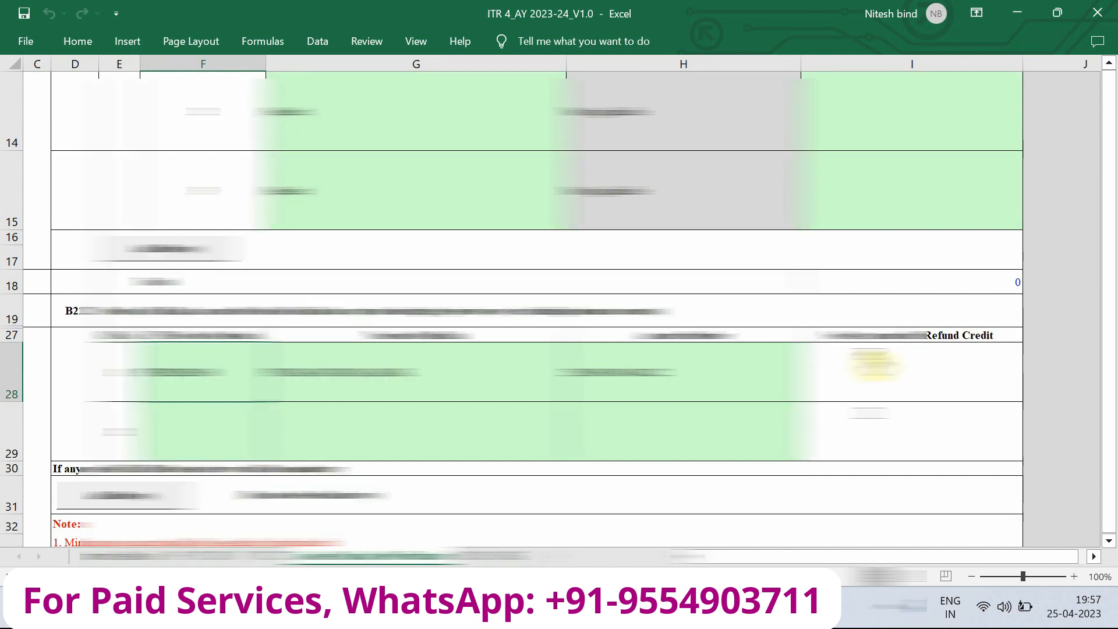
pyautogui.scroll(-2, 911, 374)
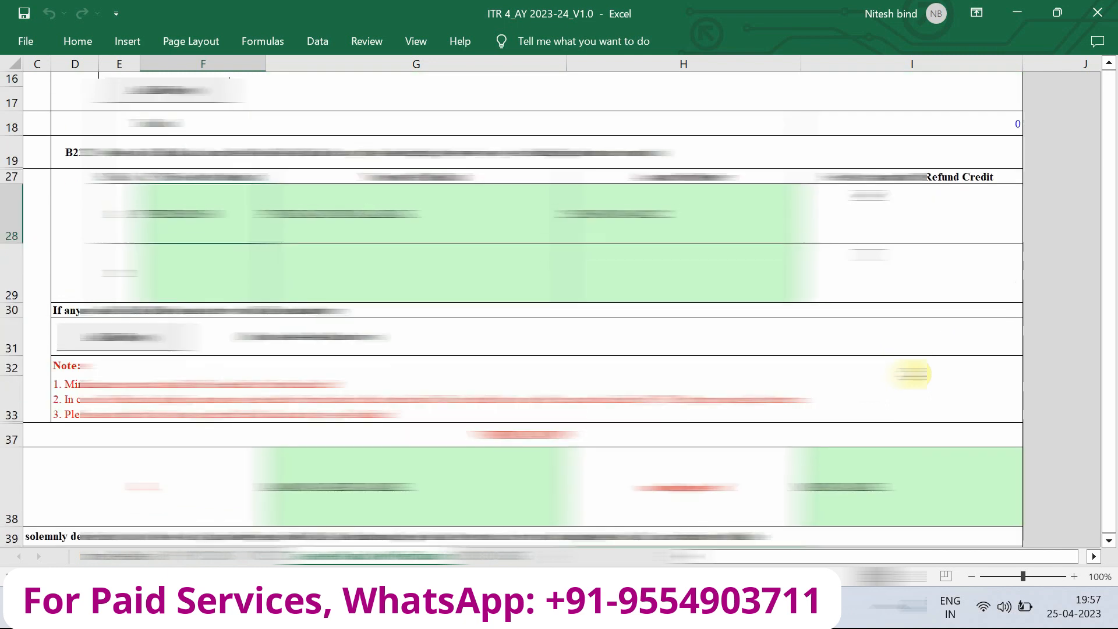
pyautogui.scroll(-5, 911, 374)
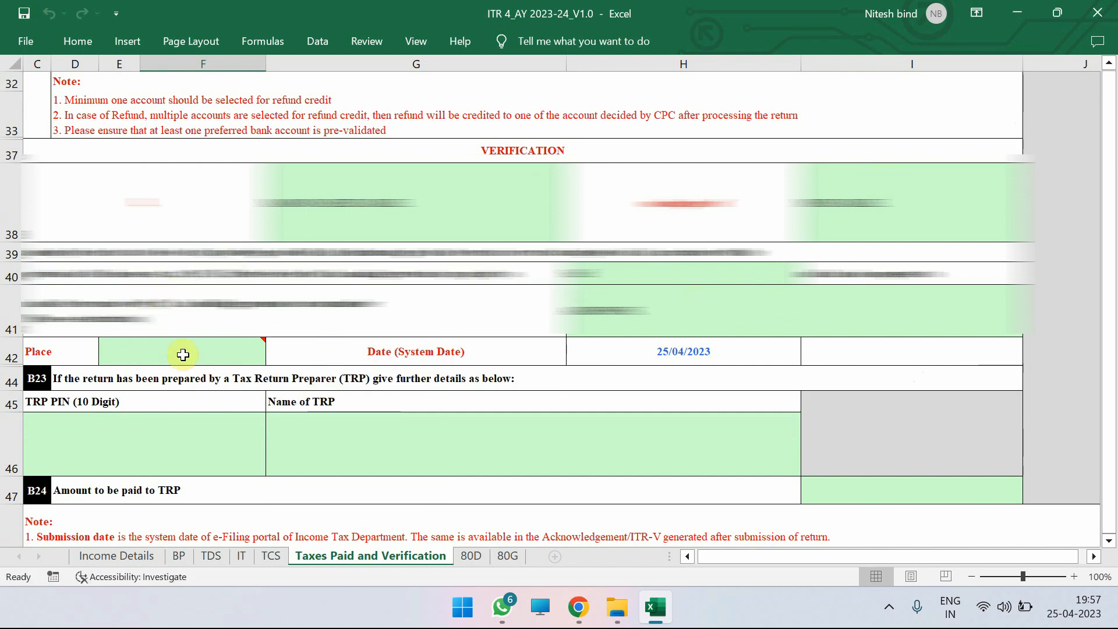
# Enter New Delhi as the Place in the verification section
pyautogui.moveTo(142, 350)
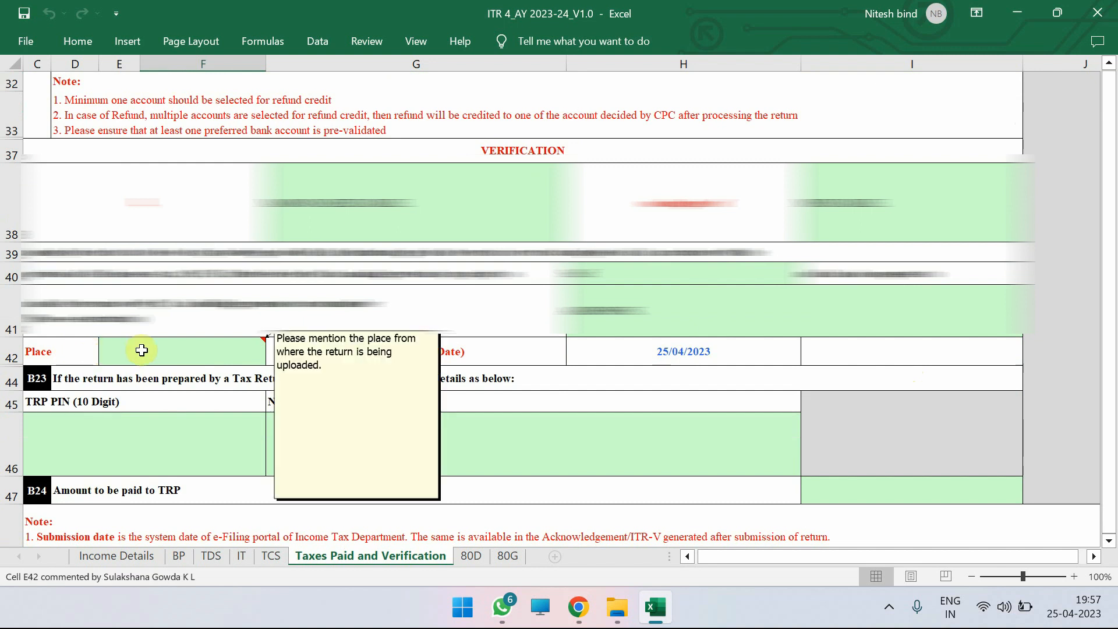
pyautogui.doubleClick(140, 349)
pyautogui.doubleClick(139, 348)
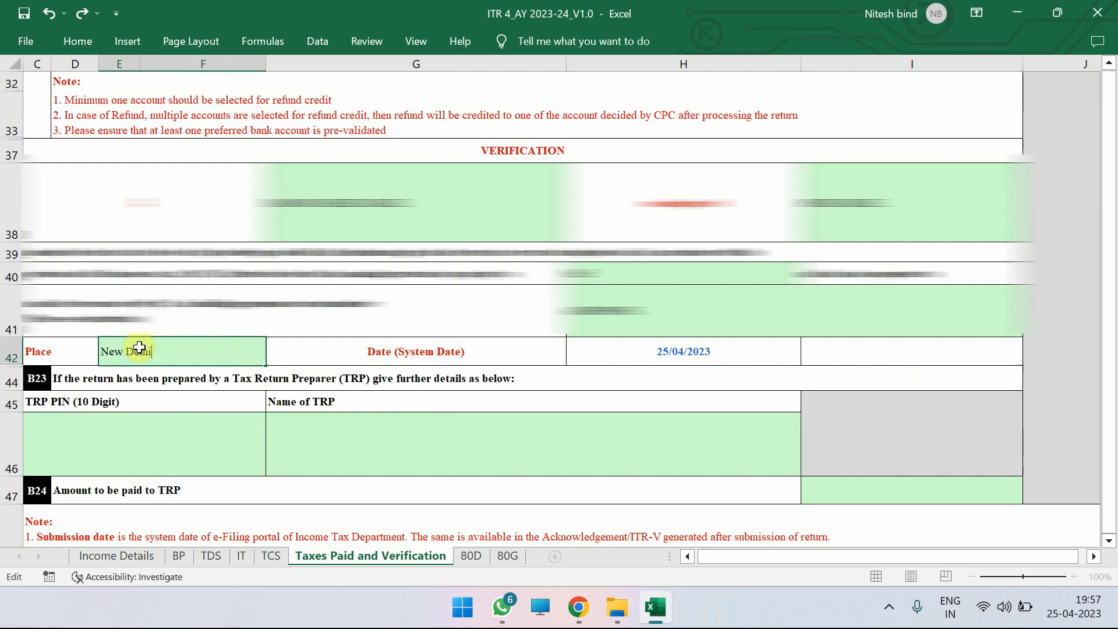
pyautogui.press('Return')
pyautogui.scroll(1, 705, 389)
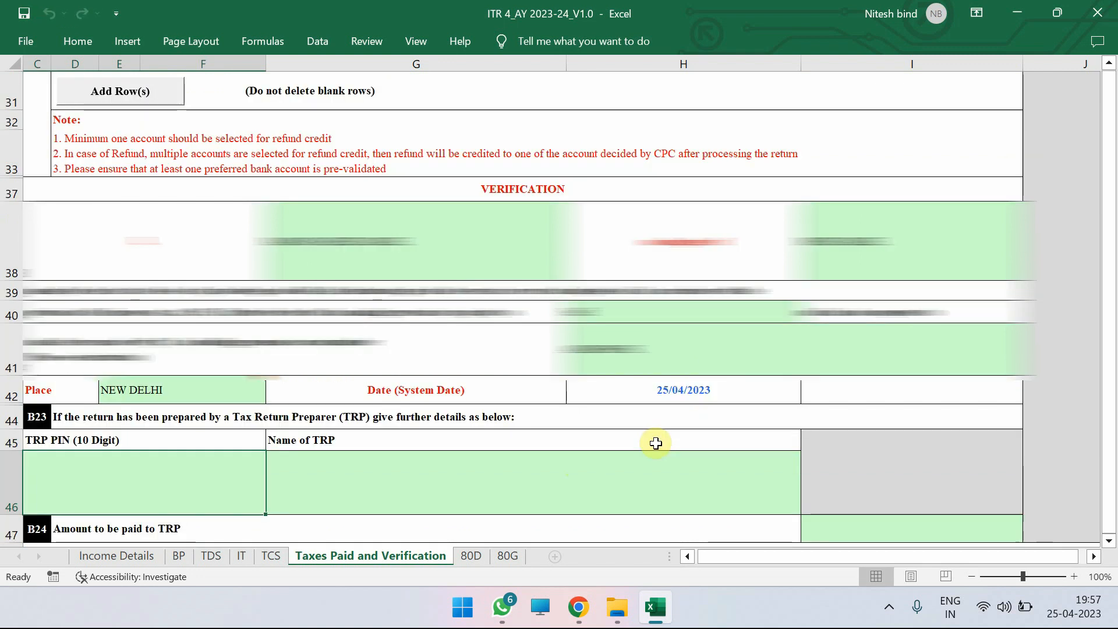
# In Schedule 80D, answer the self and family senior citizen question with Not Claiming for Self/Family
pyautogui.click(469, 556)
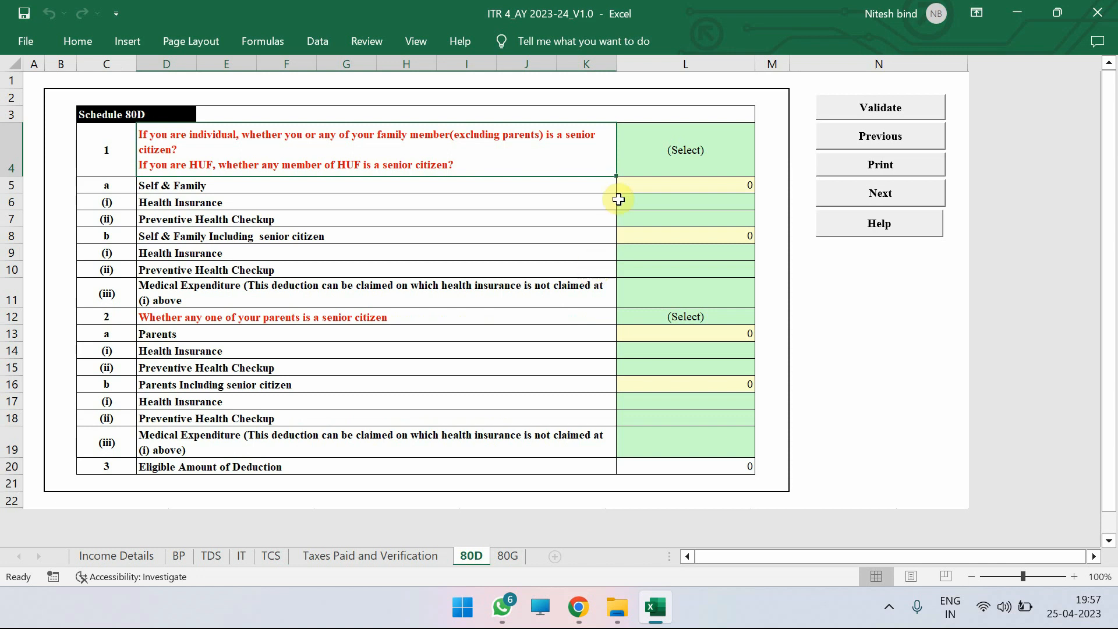
pyautogui.click(687, 150)
pyautogui.hotkey('alt', 'Down')
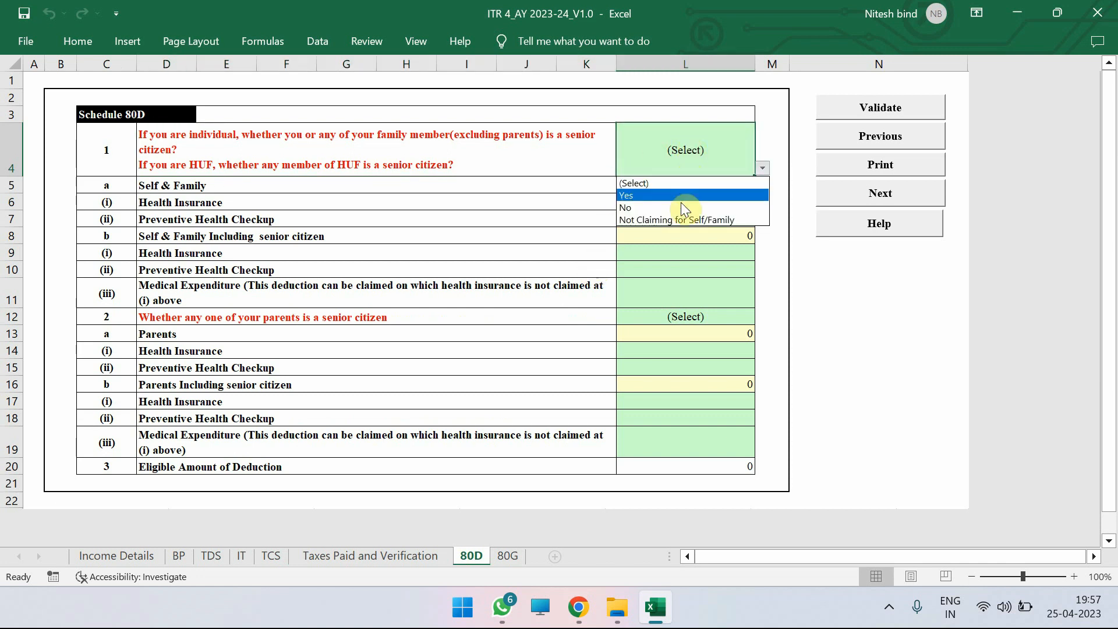
pyautogui.click(683, 221)
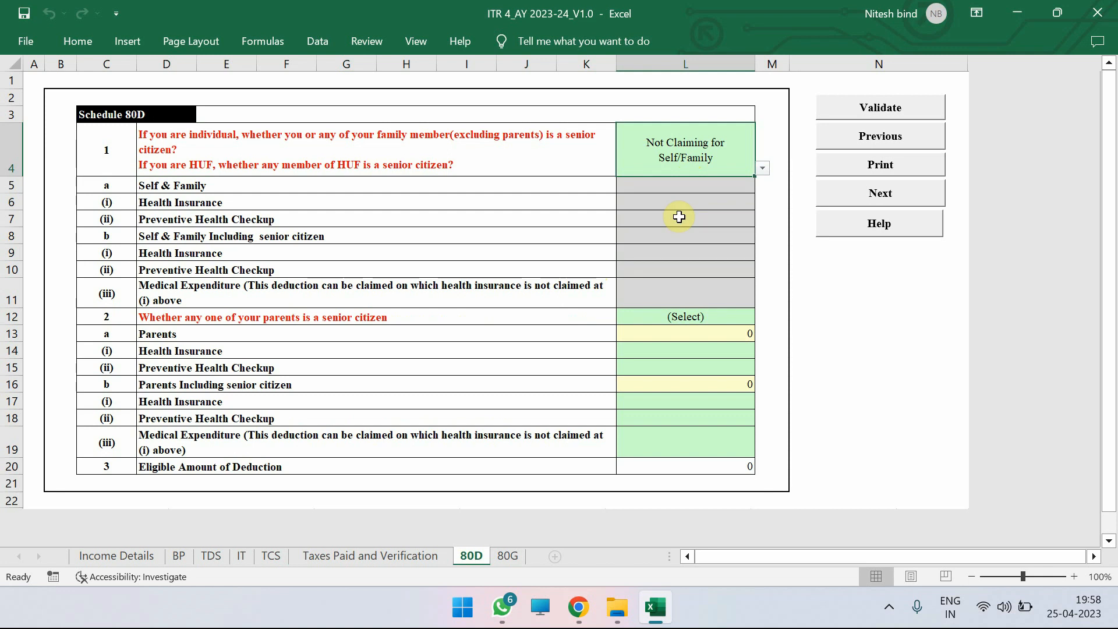
# In Schedule 80D, answer the parents senior citizen question with Not claiming for Parents and open Schedule 80G
pyautogui.click(703, 320)
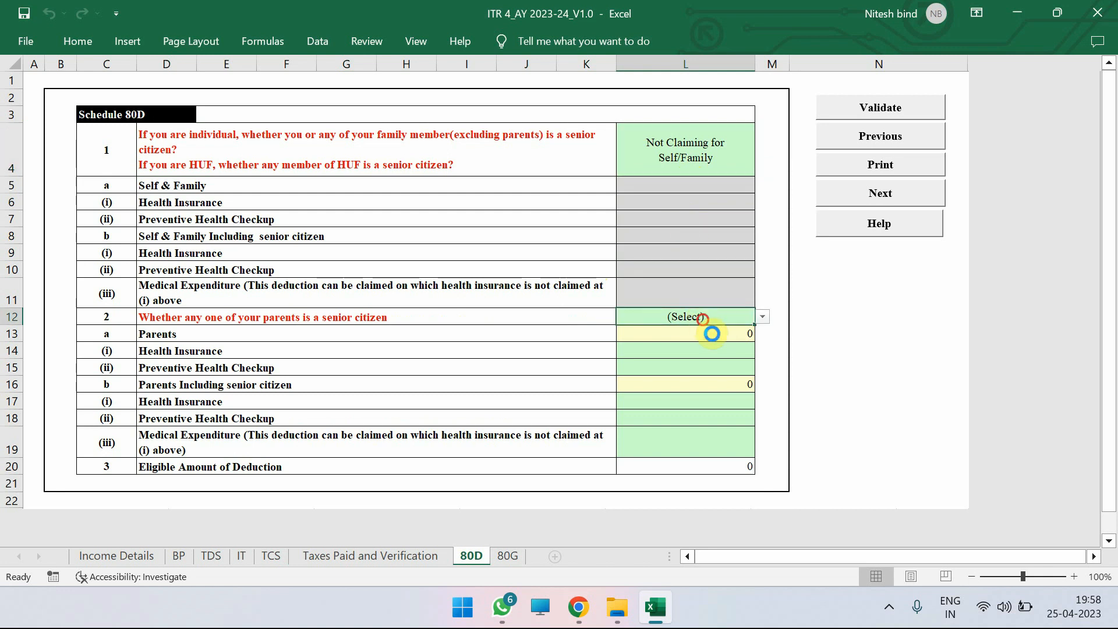
pyautogui.hotkey('alt', 'Down')
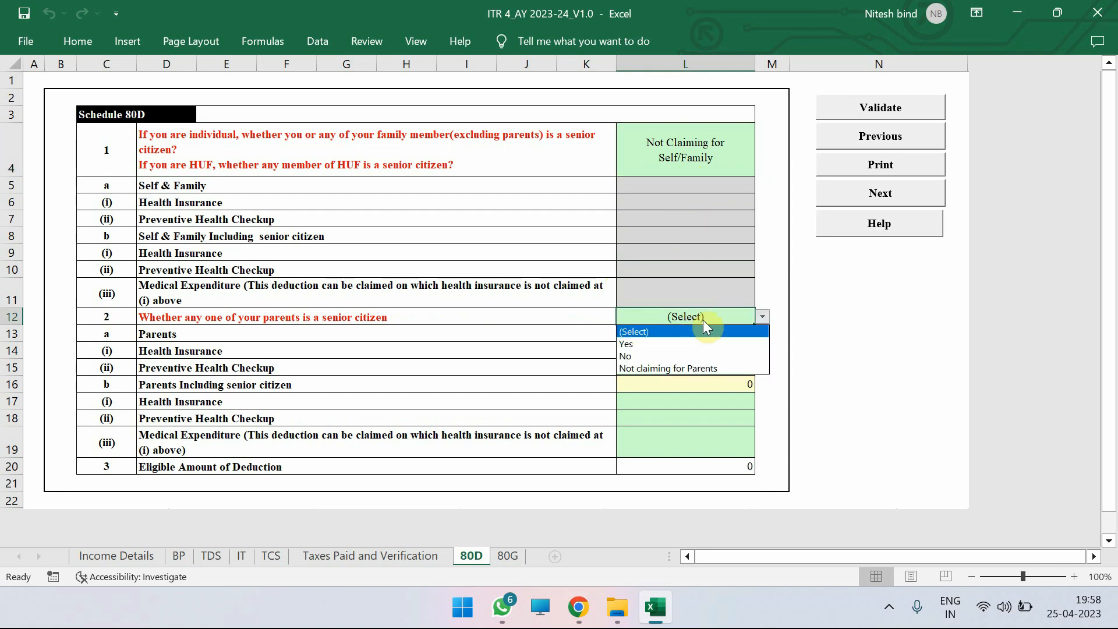
pyautogui.click(687, 370)
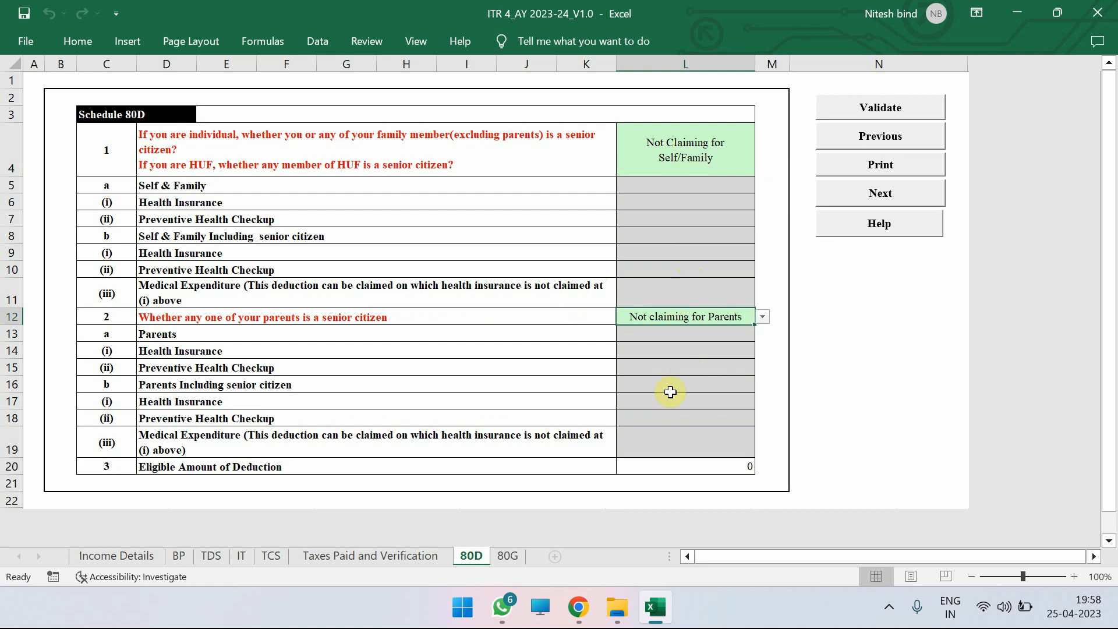
pyautogui.click(506, 558)
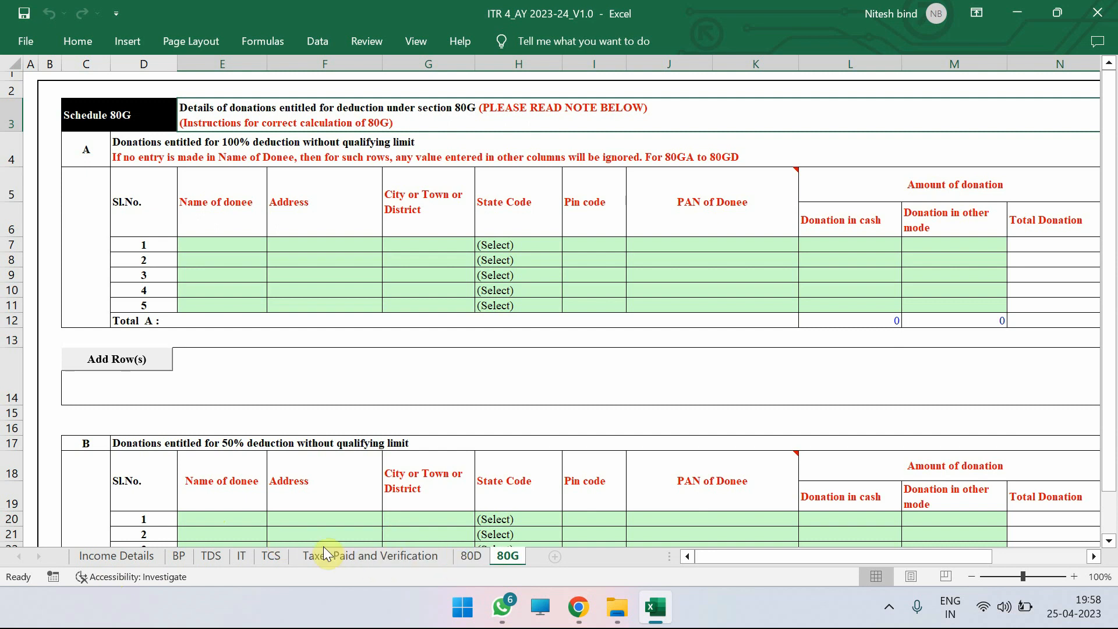
# Return to the start of Income Details and try to calculate the tax
pyautogui.click(132, 557)
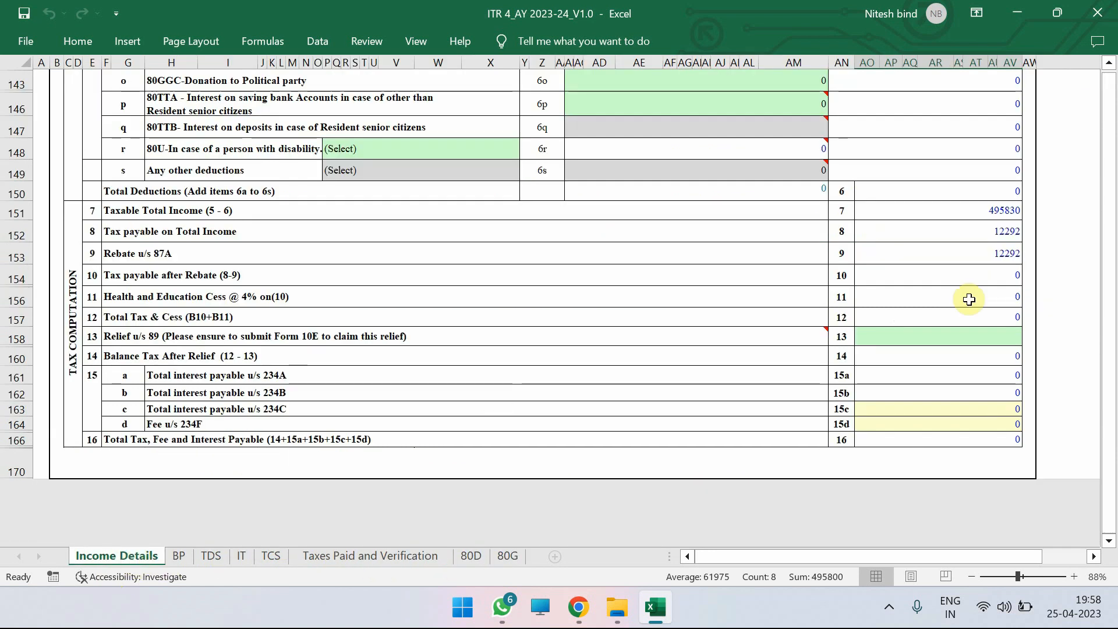
pyautogui.scroll(20, 969, 299)
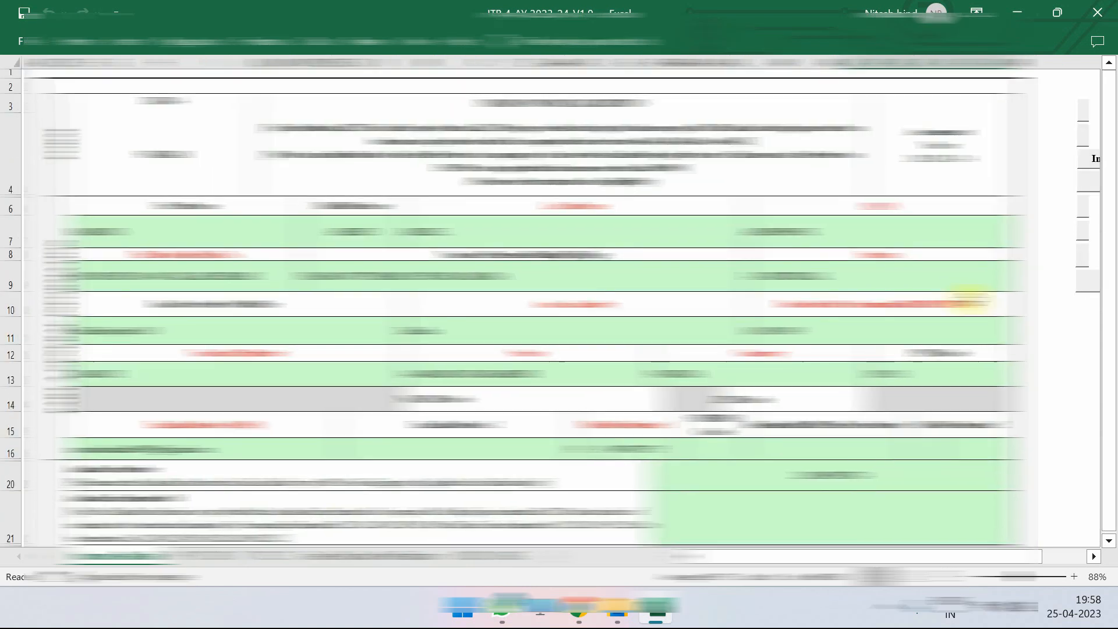
pyautogui.hscroll(3, 969, 299)
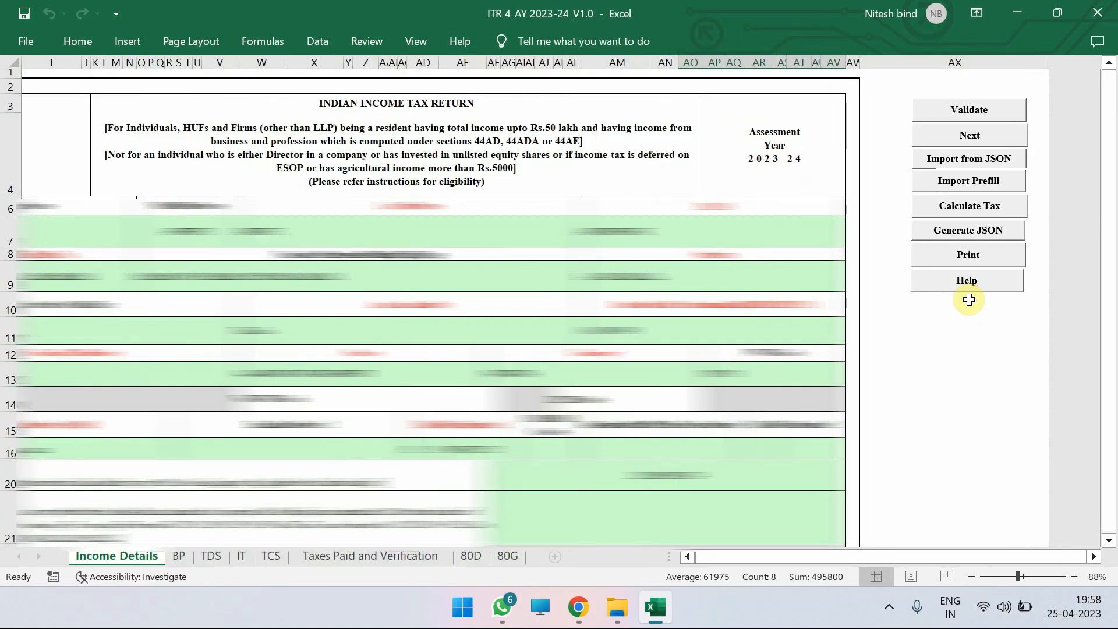
pyautogui.click(976, 214)
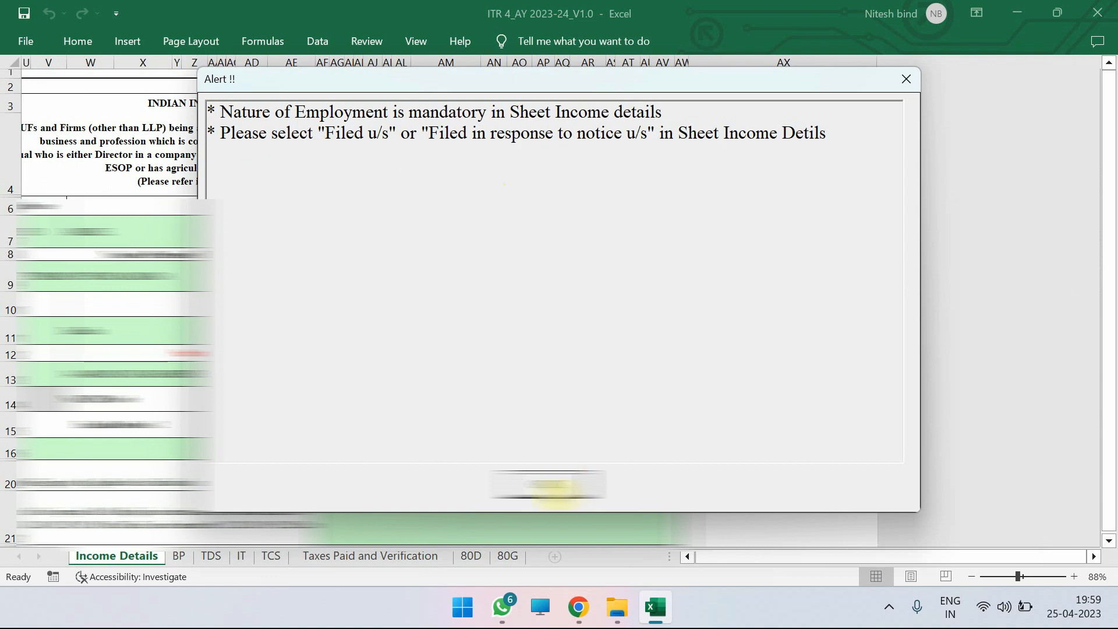
pyautogui.click(550, 485)
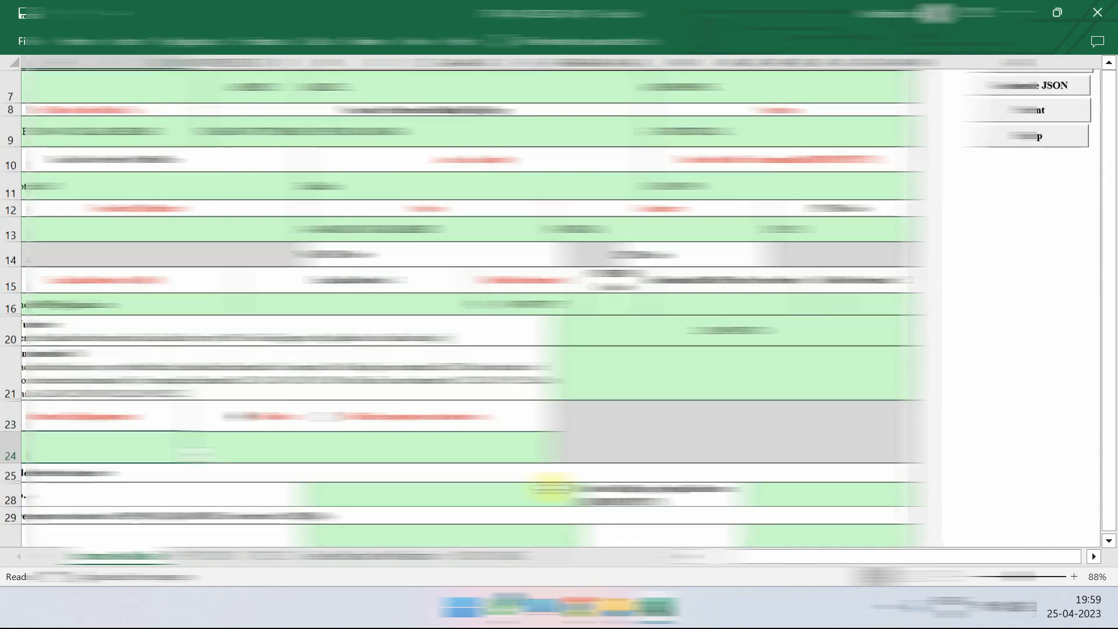
# Set Nature of Employment in Income Details to Not Applicable (eg. Family pension etc)
pyautogui.scroll(-3, 550, 488)
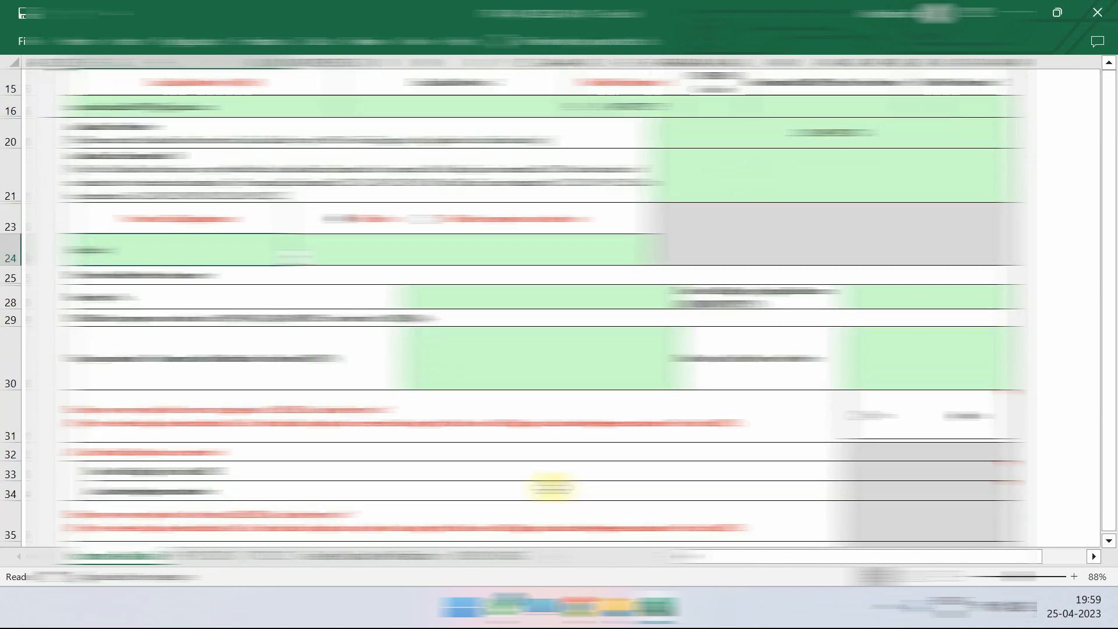
pyautogui.click(180, 250)
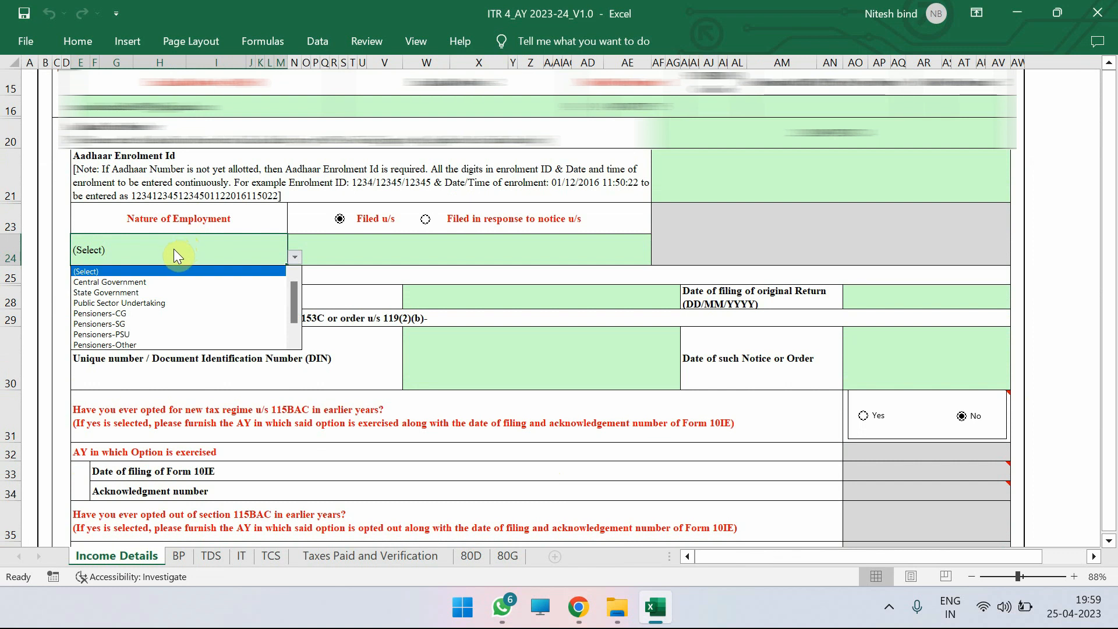
pyautogui.moveTo(295, 297); pyautogui.dragTo(296, 334)
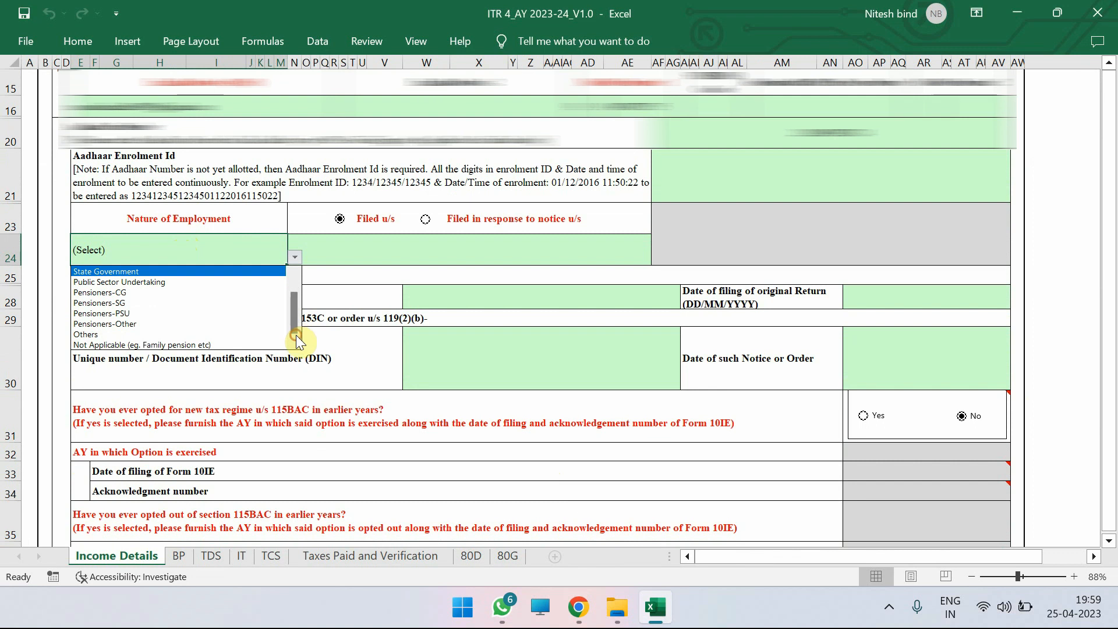
pyautogui.click(247, 345)
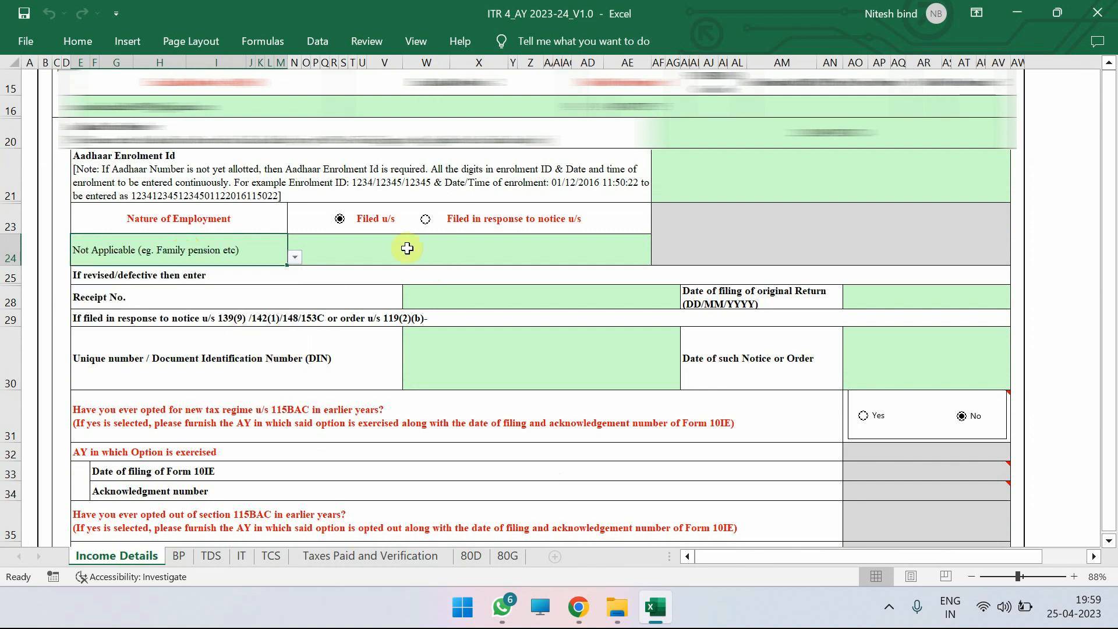
# Set the Filed u/s section to 139(1)-On or before due date
pyautogui.click(360, 256)
pyautogui.hotkey('alt', 'Down')
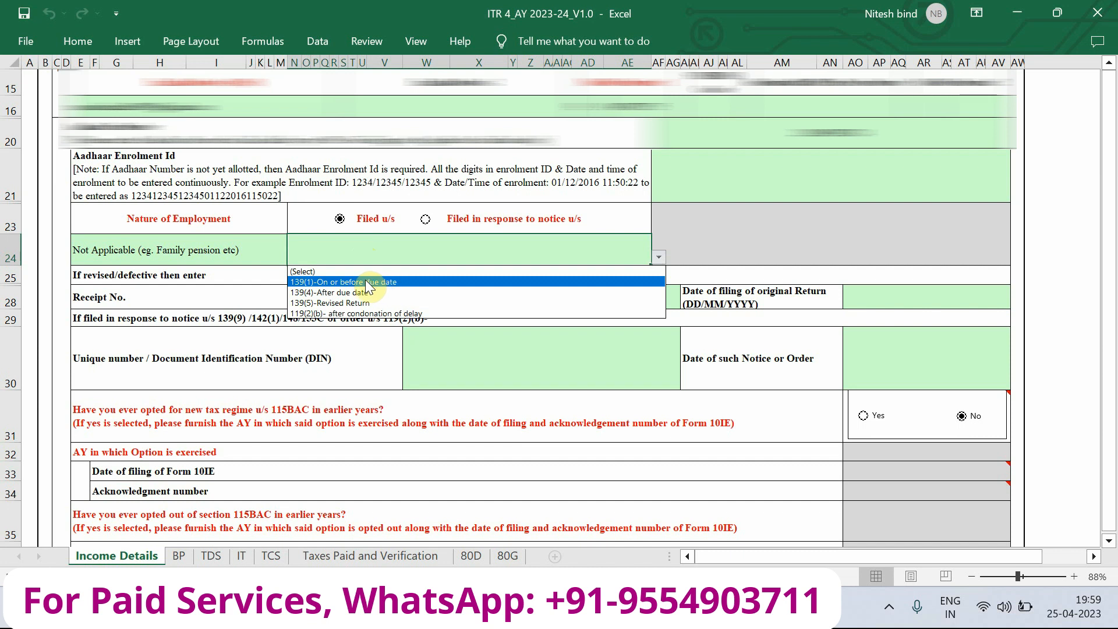
pyautogui.click(366, 282)
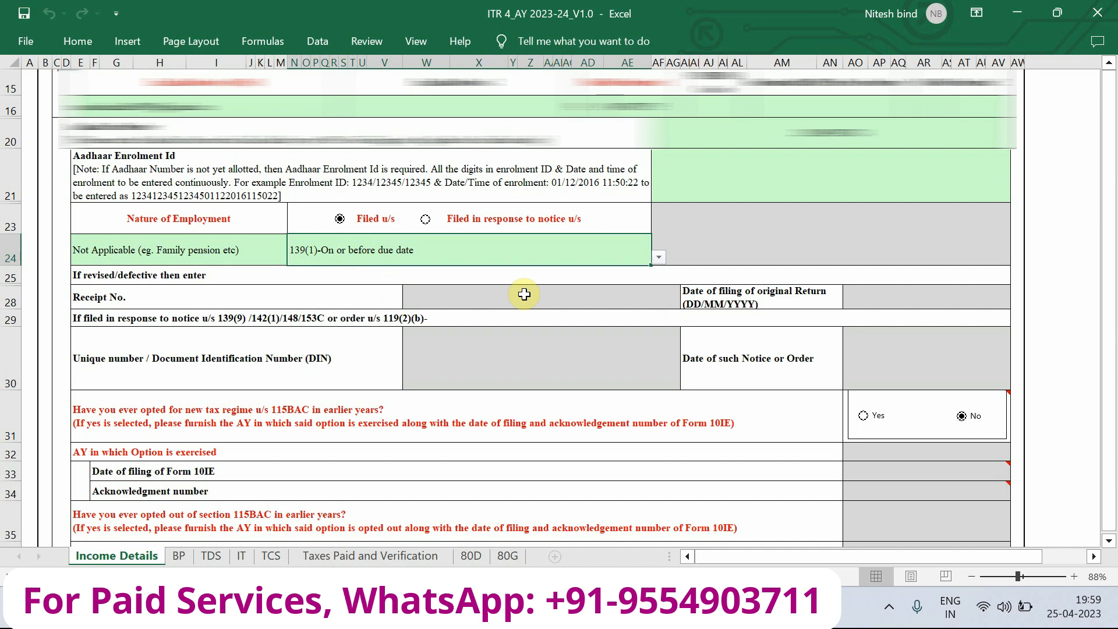
# Calculate the tax again and generate the JSON file of the return
pyautogui.hscroll(4, 524, 295)
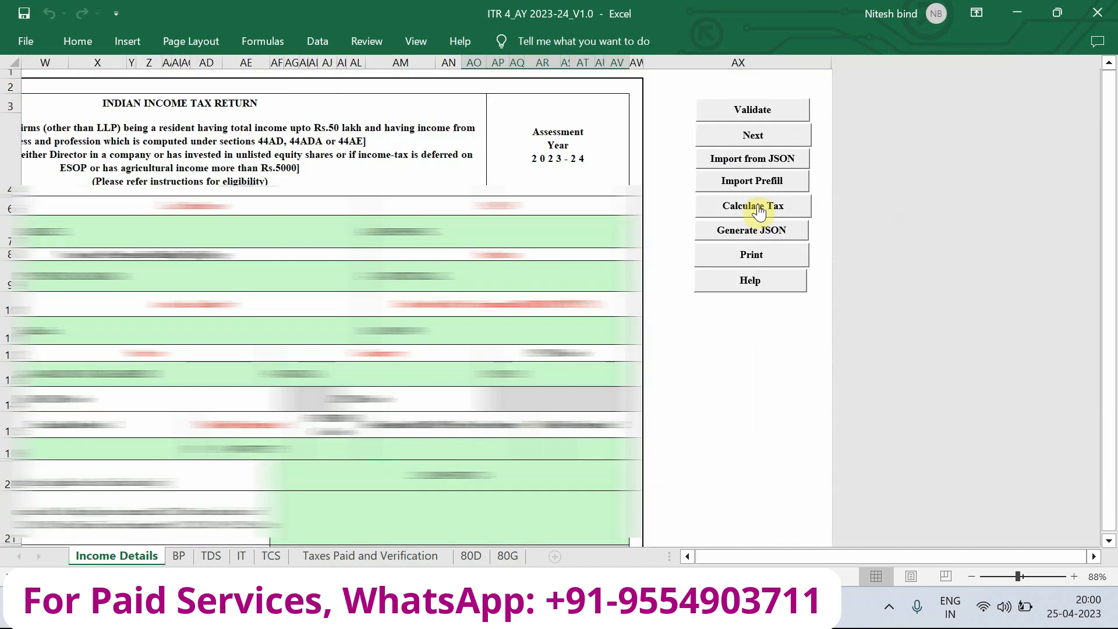
pyautogui.click(758, 210)
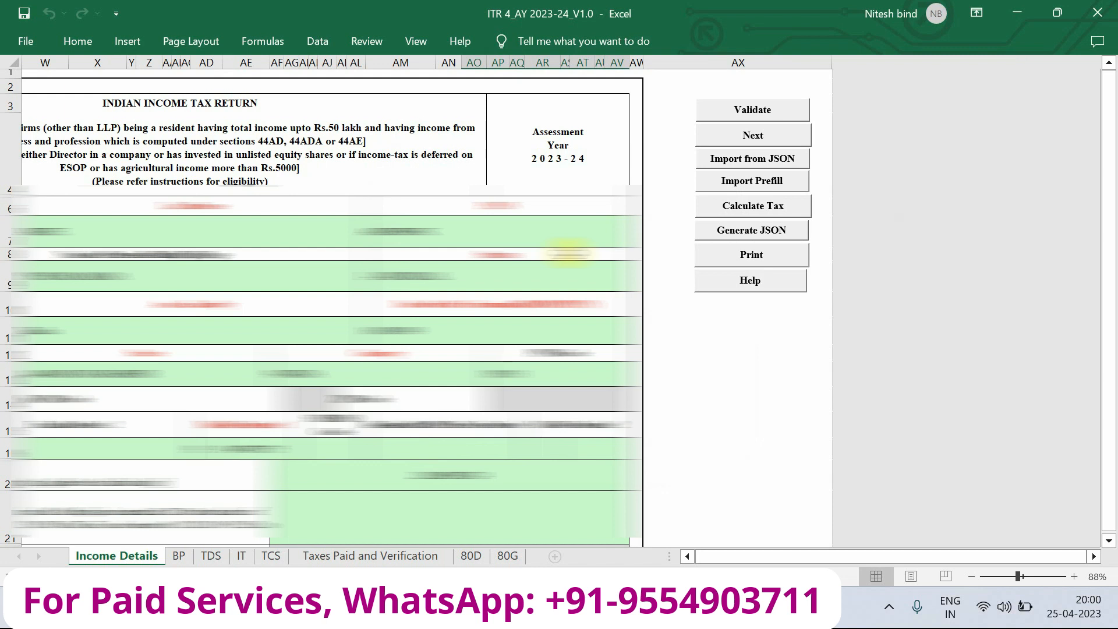
pyautogui.click(765, 233)
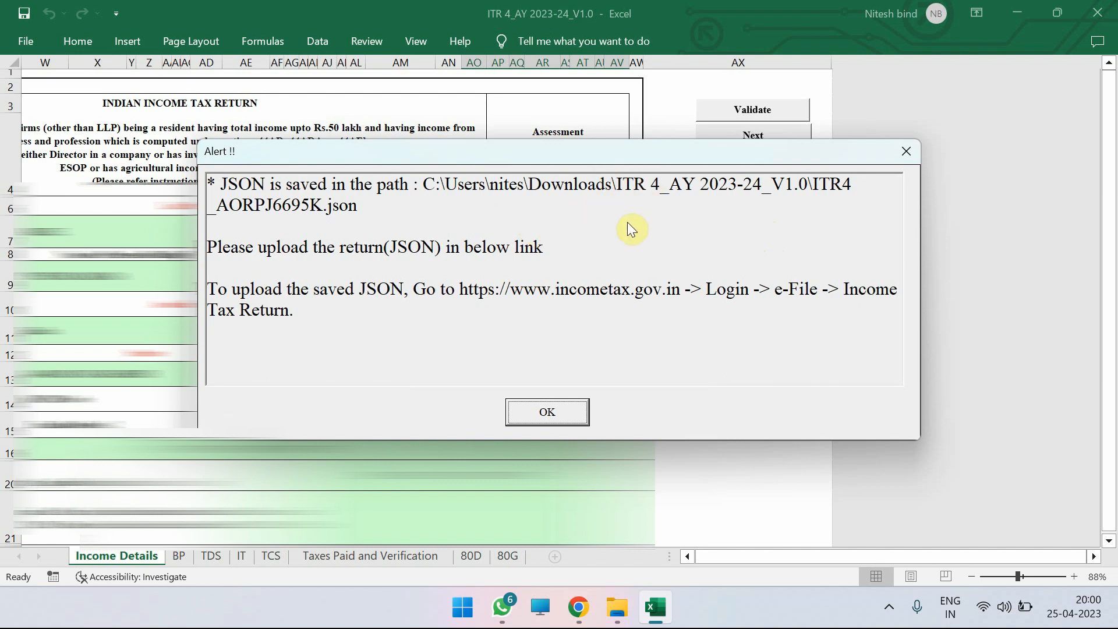
# Switch to File Explorer and locate the generated JSON file in the ITR 4_AY 2023-24_V1.0 folder within Downloads
pyautogui.moveTo(617, 607)
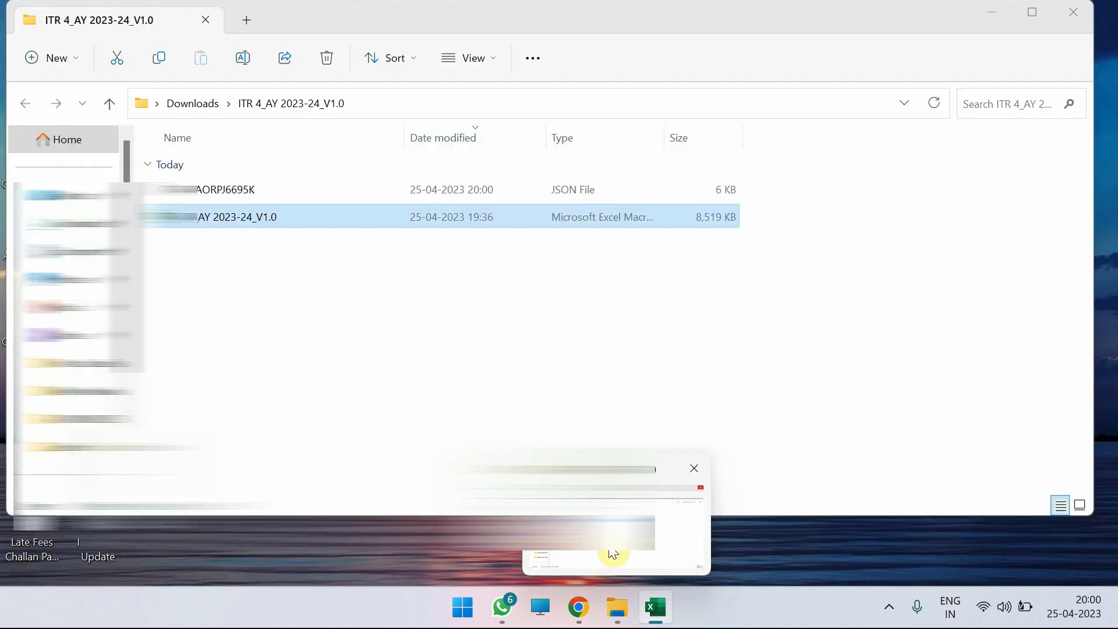
pyautogui.click(612, 553)
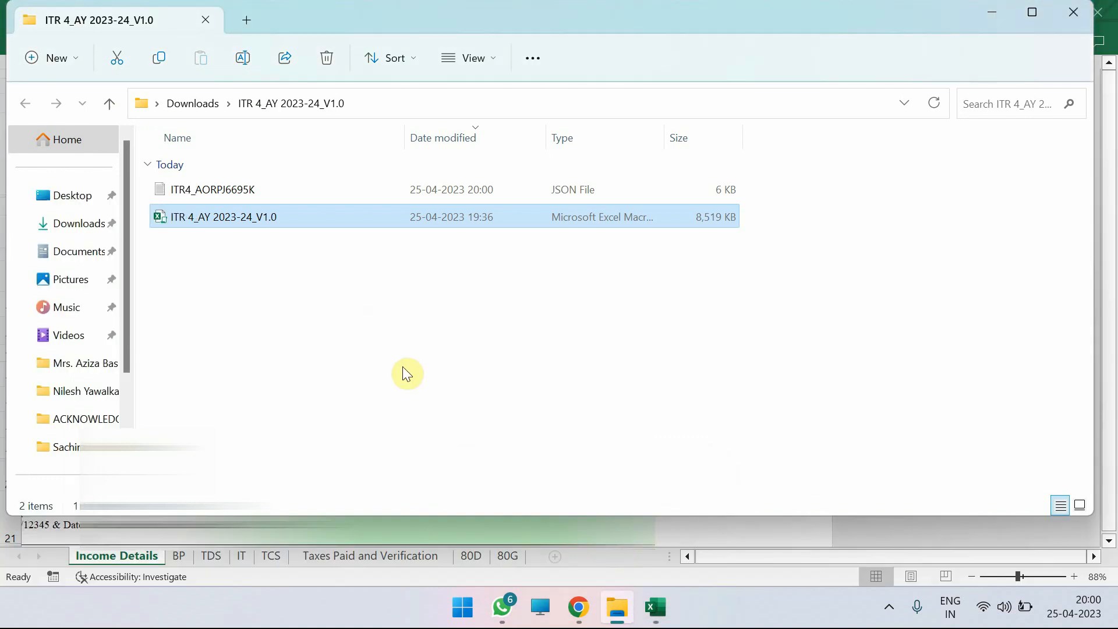
pyautogui.click(338, 358)
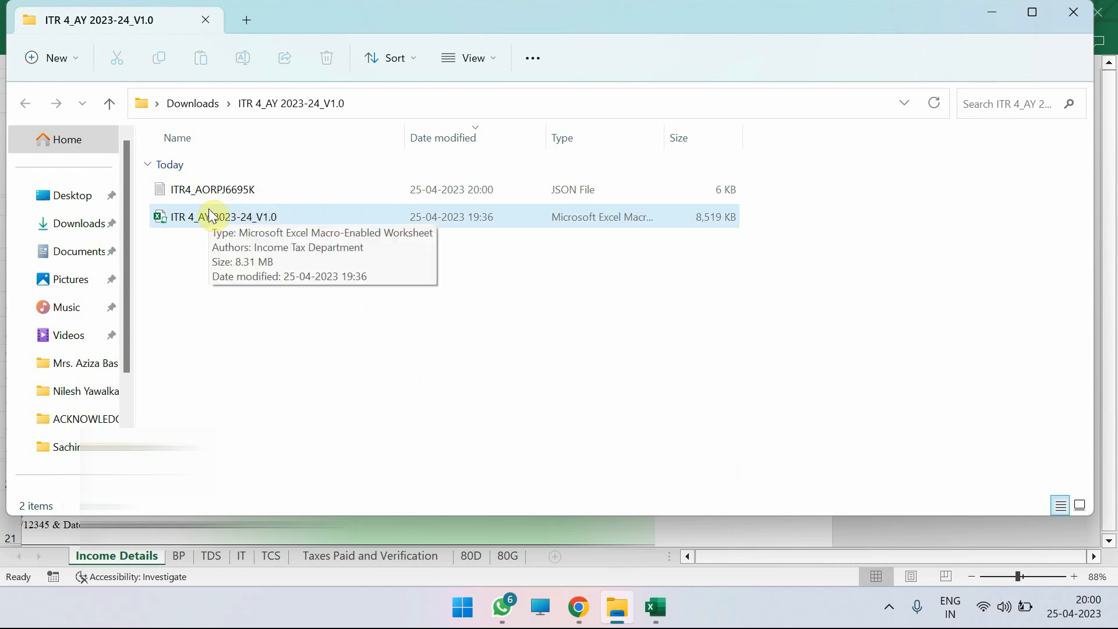
pyautogui.click(198, 102)
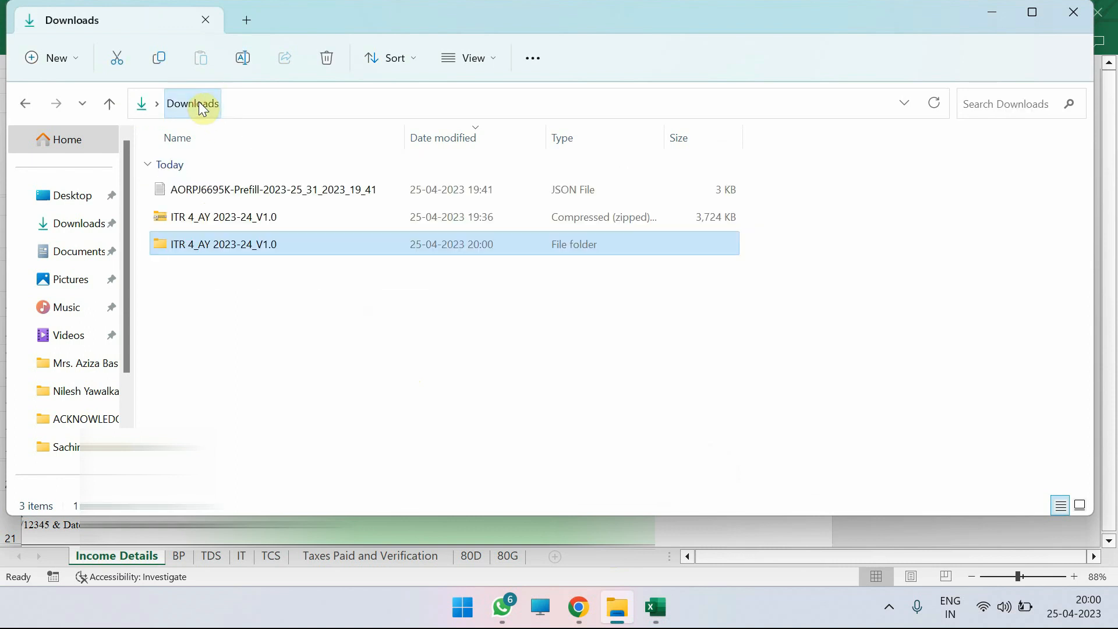
pyautogui.doubleClick(233, 243)
pyautogui.click(223, 191)
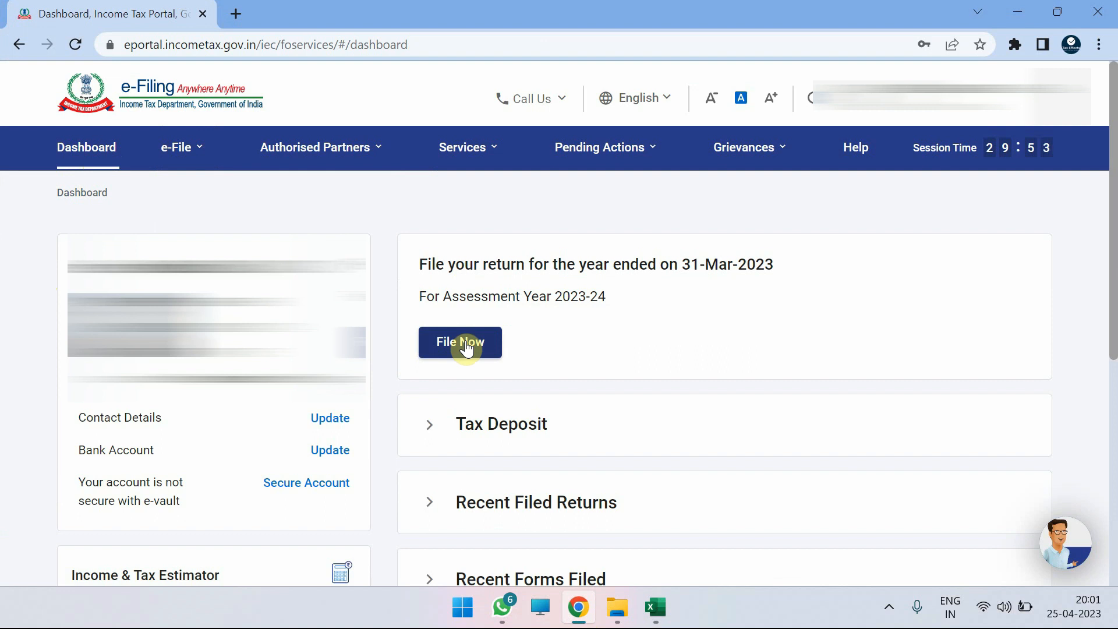
# On the e-Filing portal in Chrome, start filing an income tax return for assessment year 2023-24 (Current A.Y.) in offline mode
pyautogui.click(182, 148)
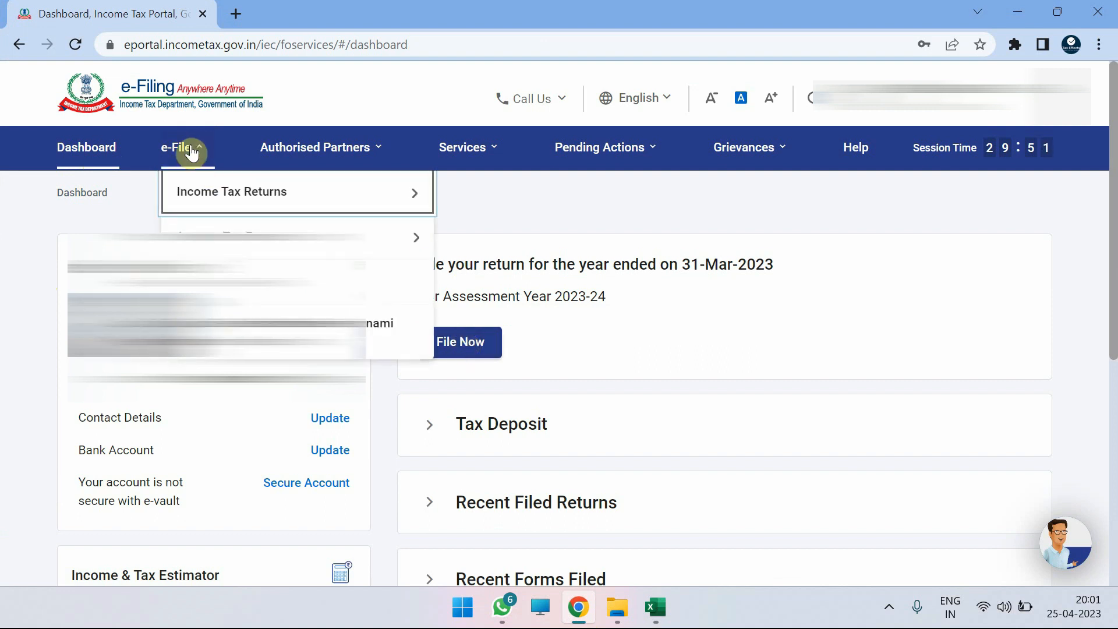
pyautogui.moveTo(192, 201)
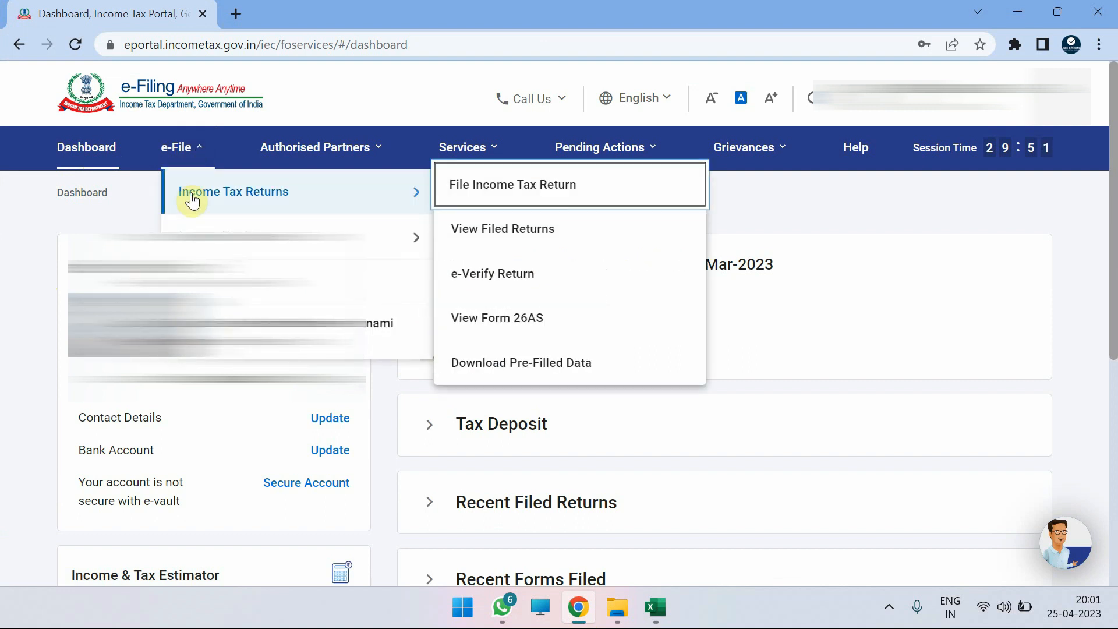
pyautogui.click(495, 192)
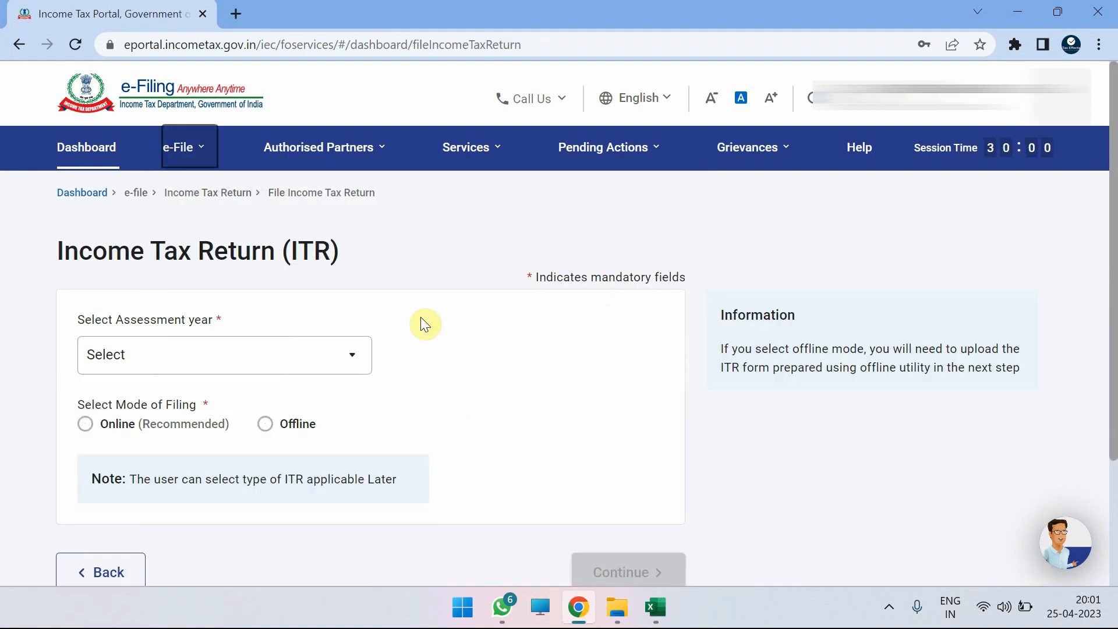
pyautogui.click(189, 369)
pyautogui.click(195, 204)
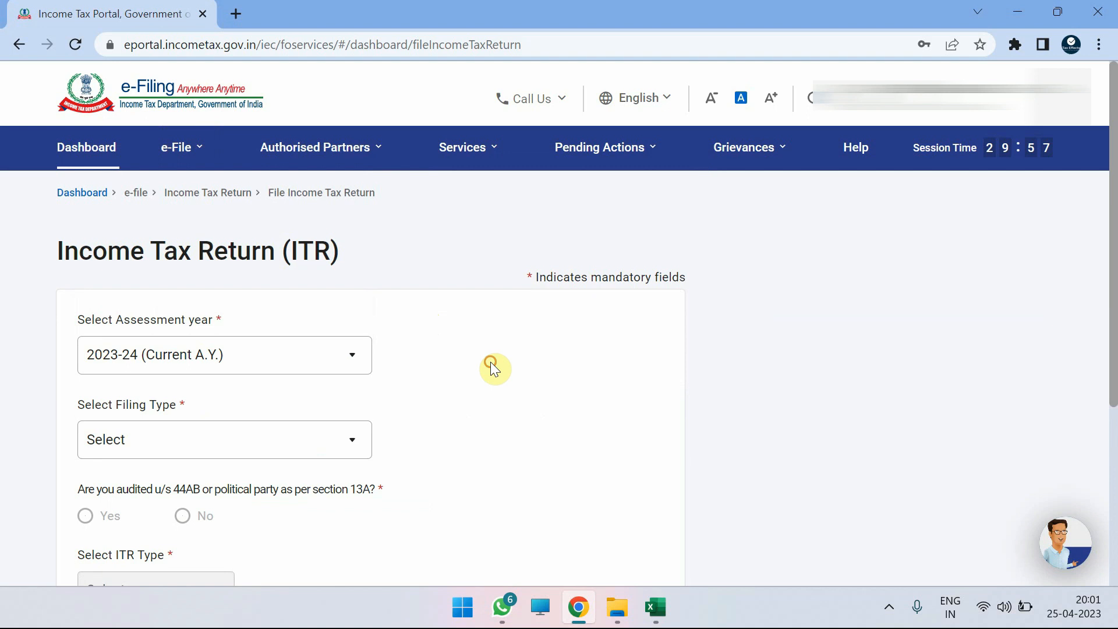
# Set the filing type to 139(1) - Original Return and answer No to the section 44AB audit question
pyautogui.scroll(-3, 490, 361)
pyautogui.click(281, 285)
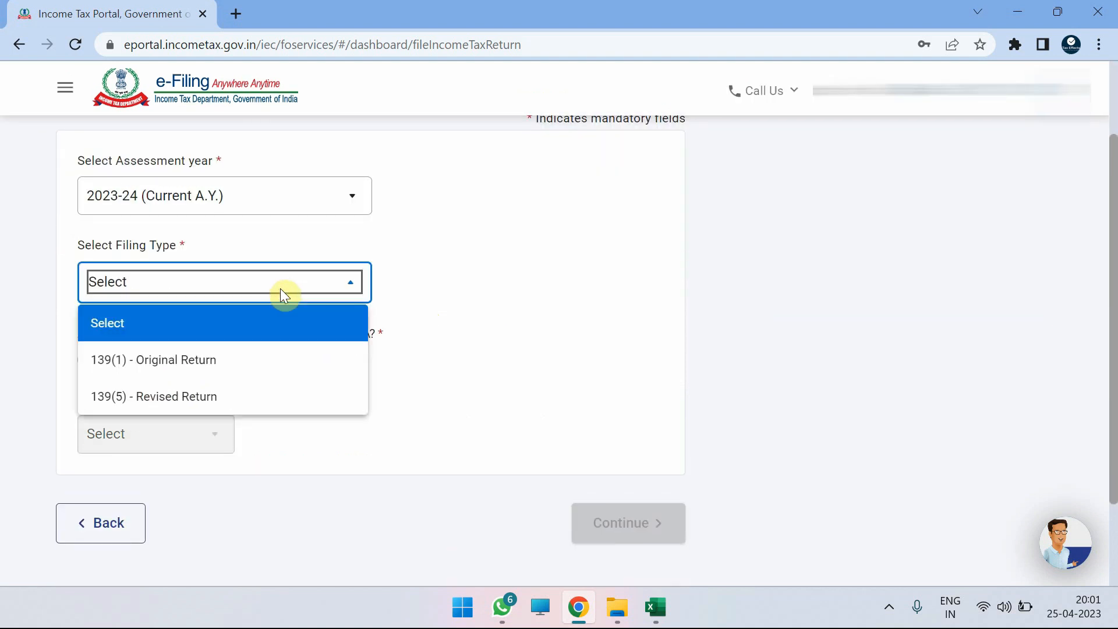
pyautogui.click(251, 373)
pyautogui.scroll(-1, 250, 373)
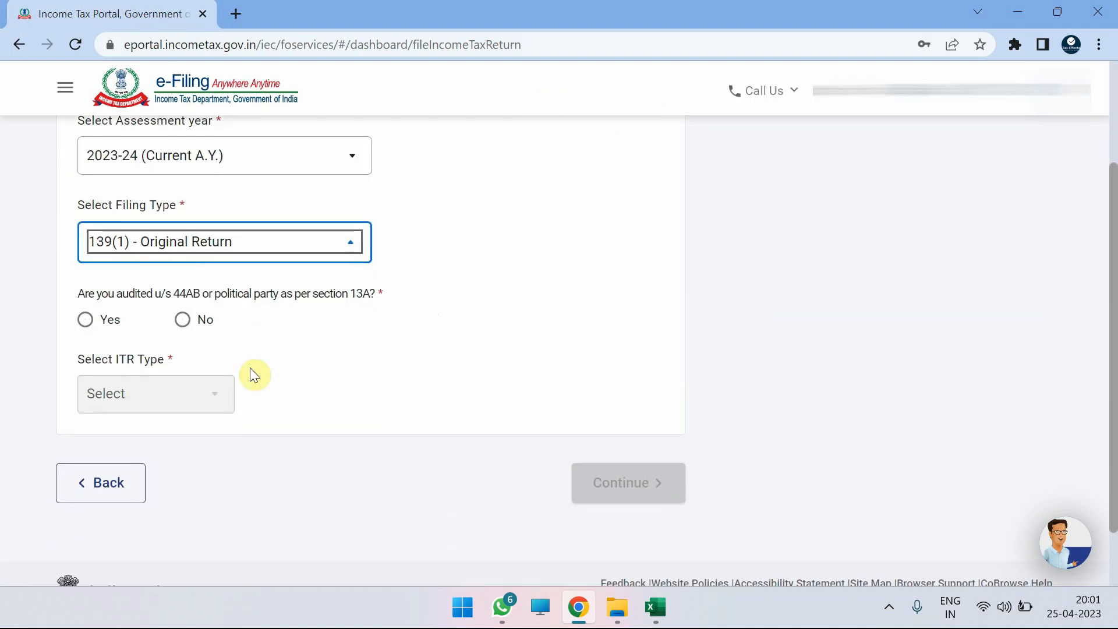
pyautogui.click(183, 322)
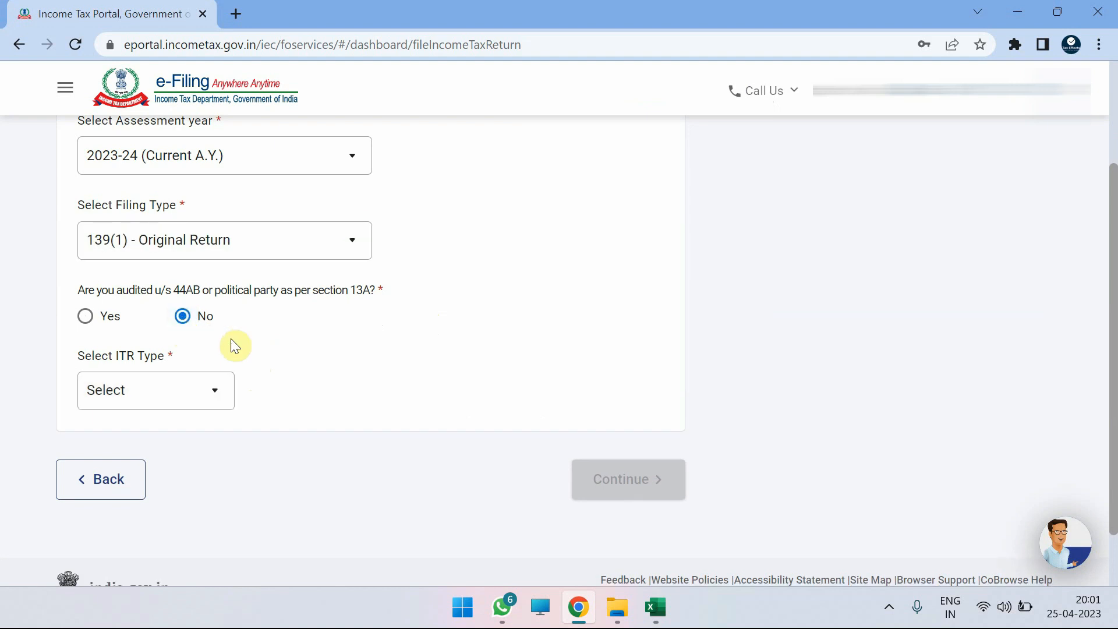
# Select ITR-4 as the ITR type and continue to the return upload page
pyautogui.click(203, 407)
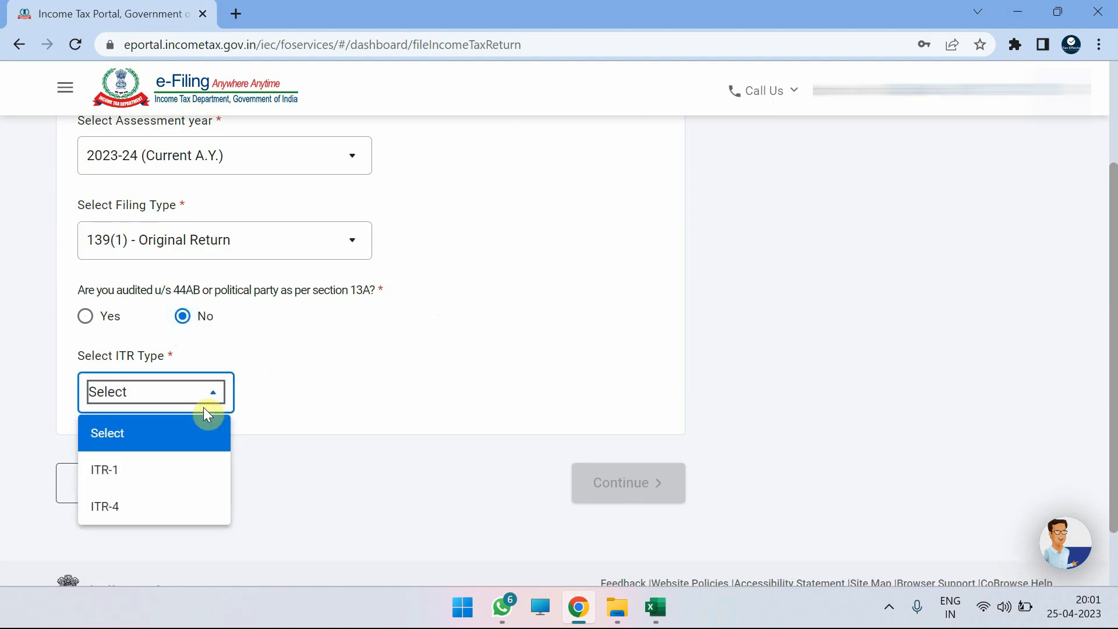
pyautogui.click(163, 509)
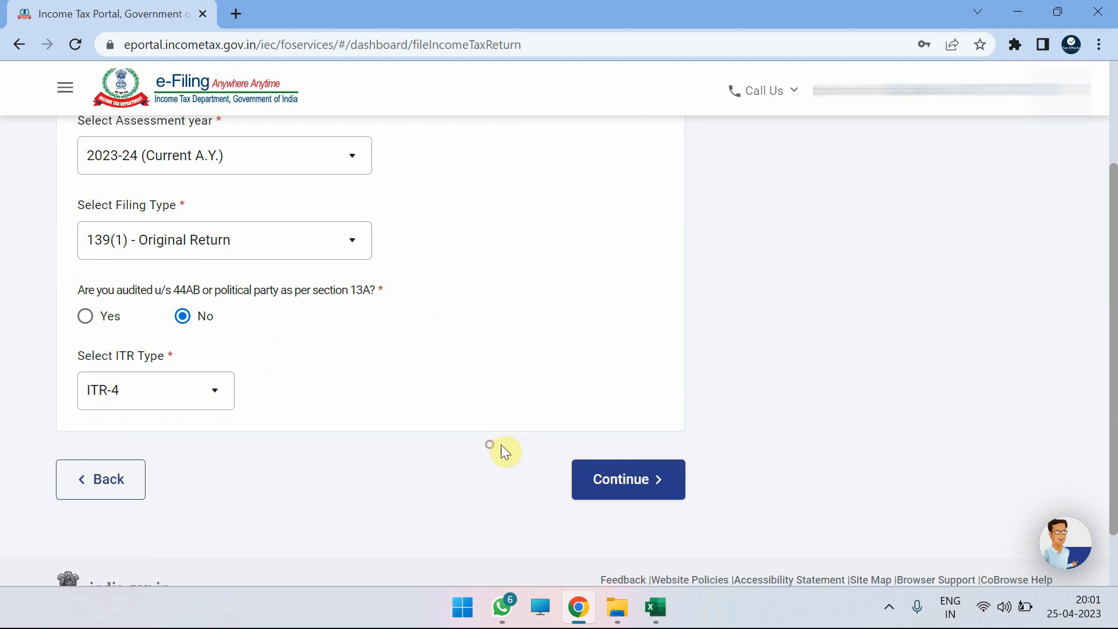
pyautogui.click(654, 486)
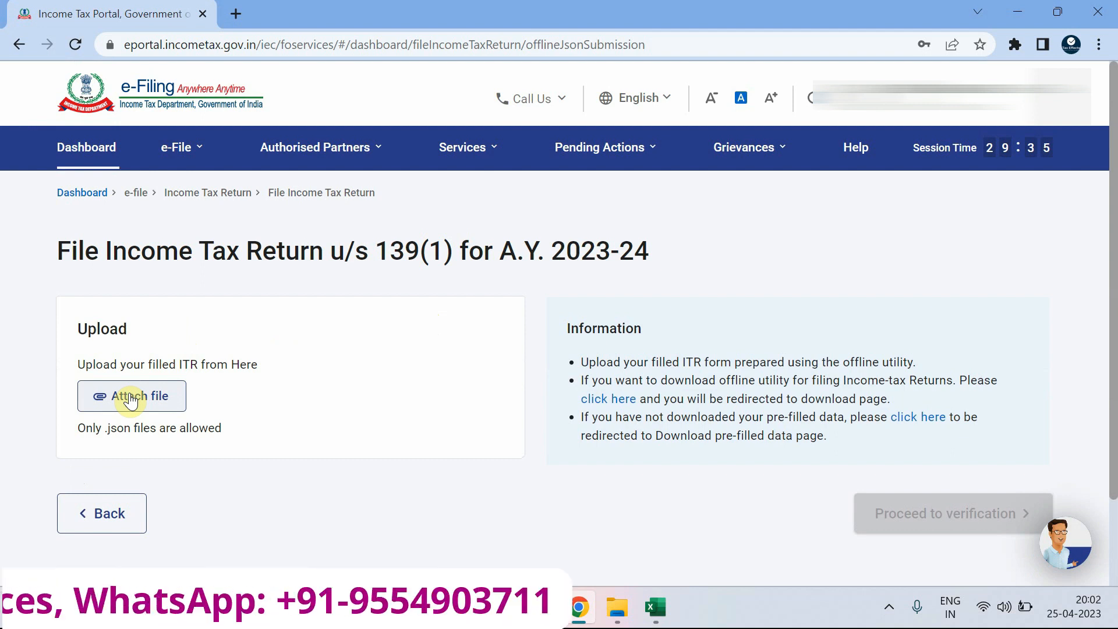
# Attach the generated ITR4 JSON file from the ITR 4_AY 2023-24_V1.0 folder in Downloads and proceed to verification
pyautogui.click(130, 398)
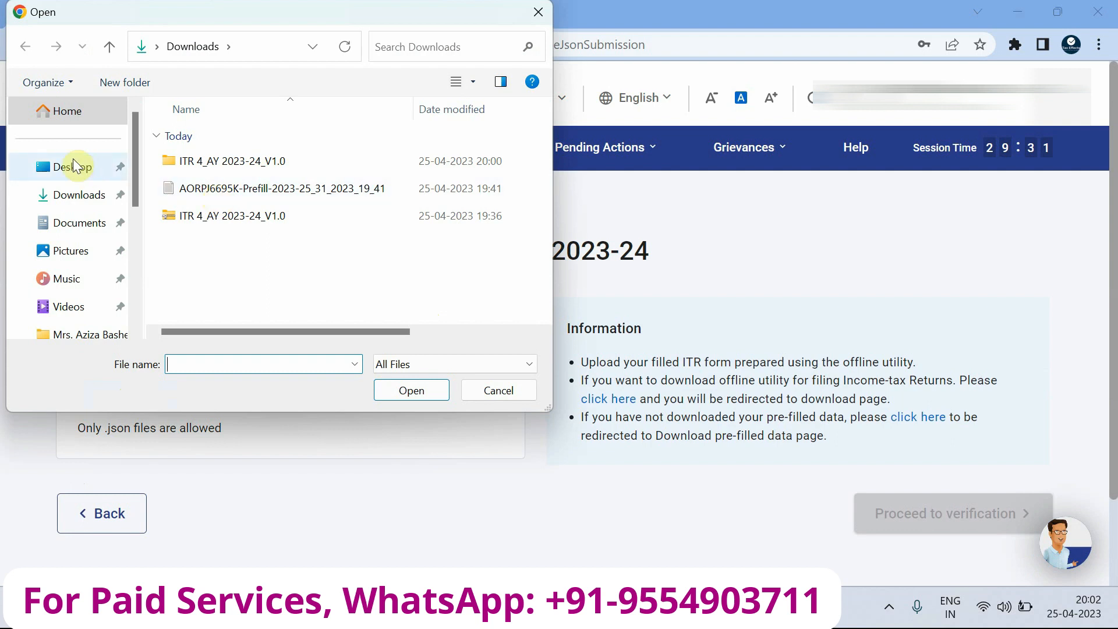
pyautogui.doubleClick(203, 160)
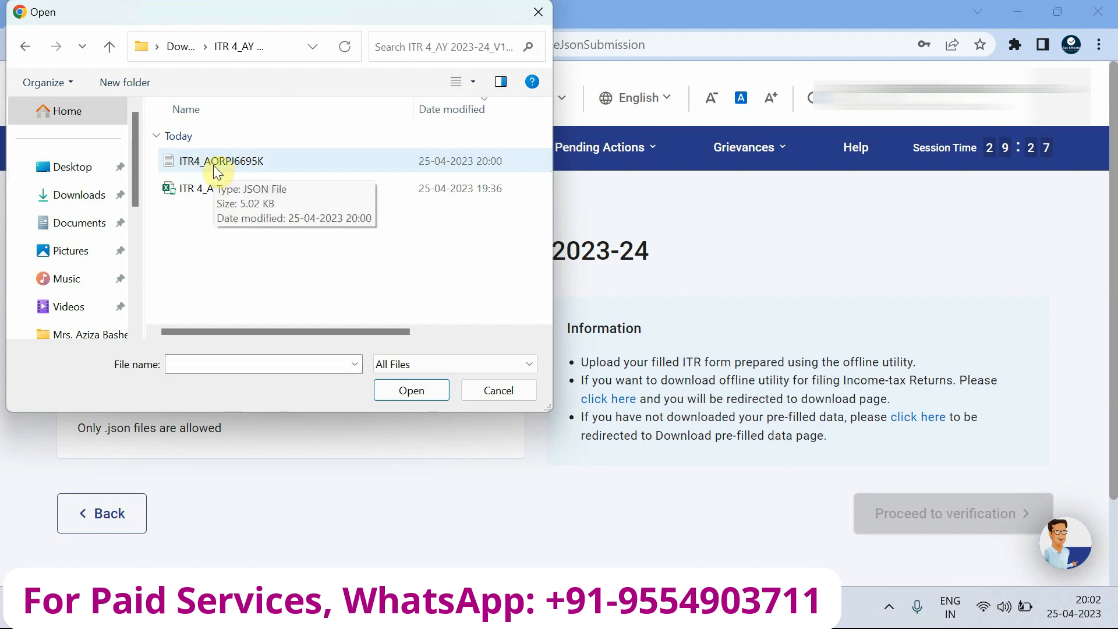
pyautogui.doubleClick(214, 165)
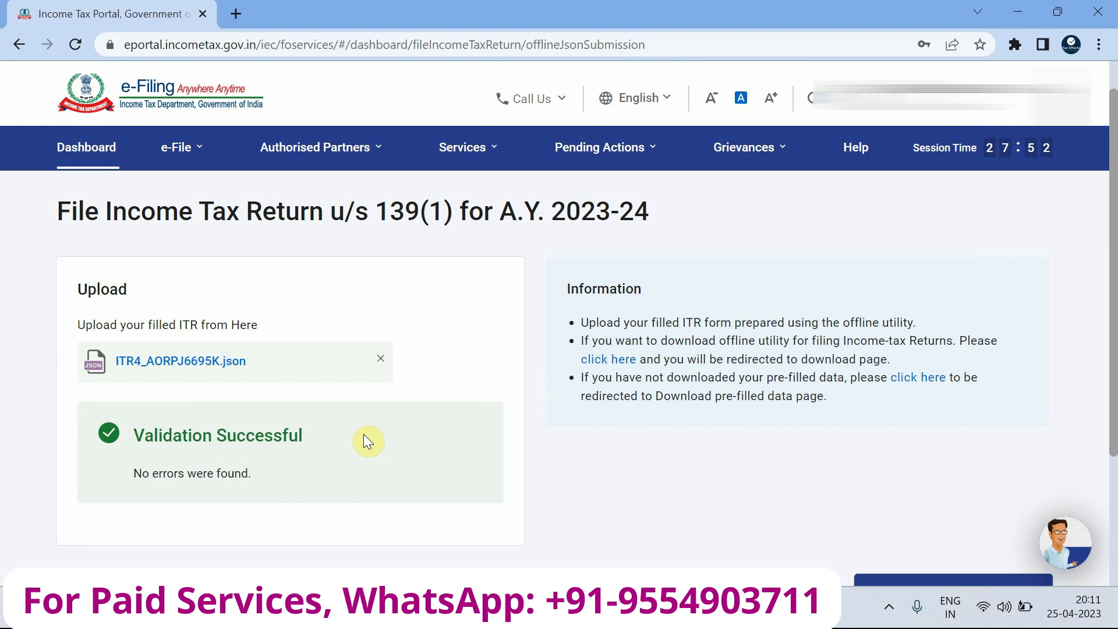
pyautogui.scroll(-2, 363, 434)
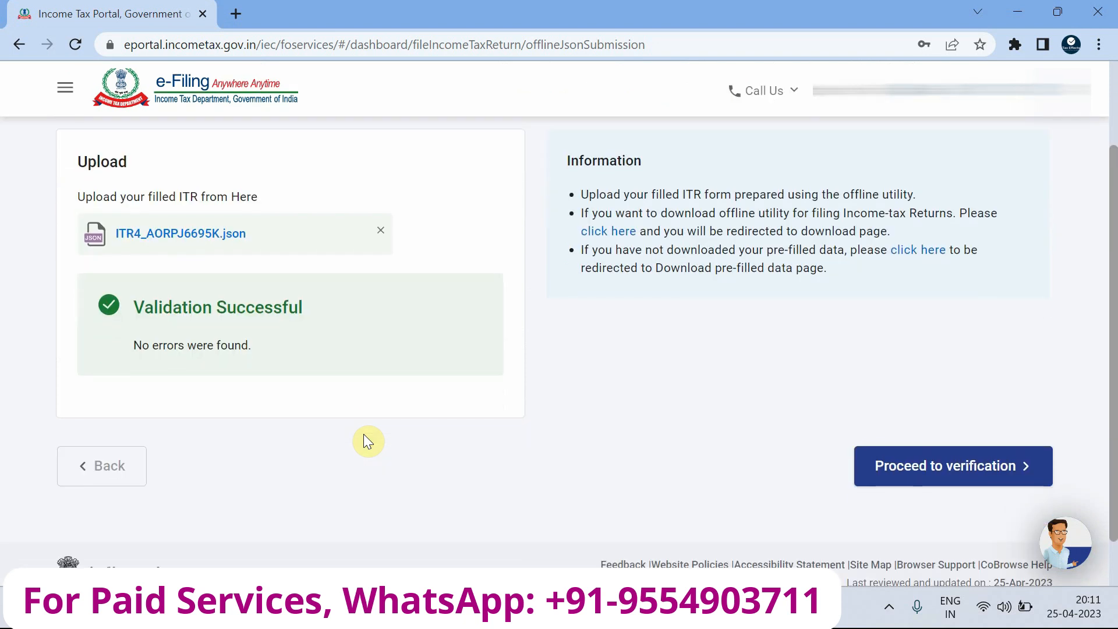
pyautogui.click(909, 464)
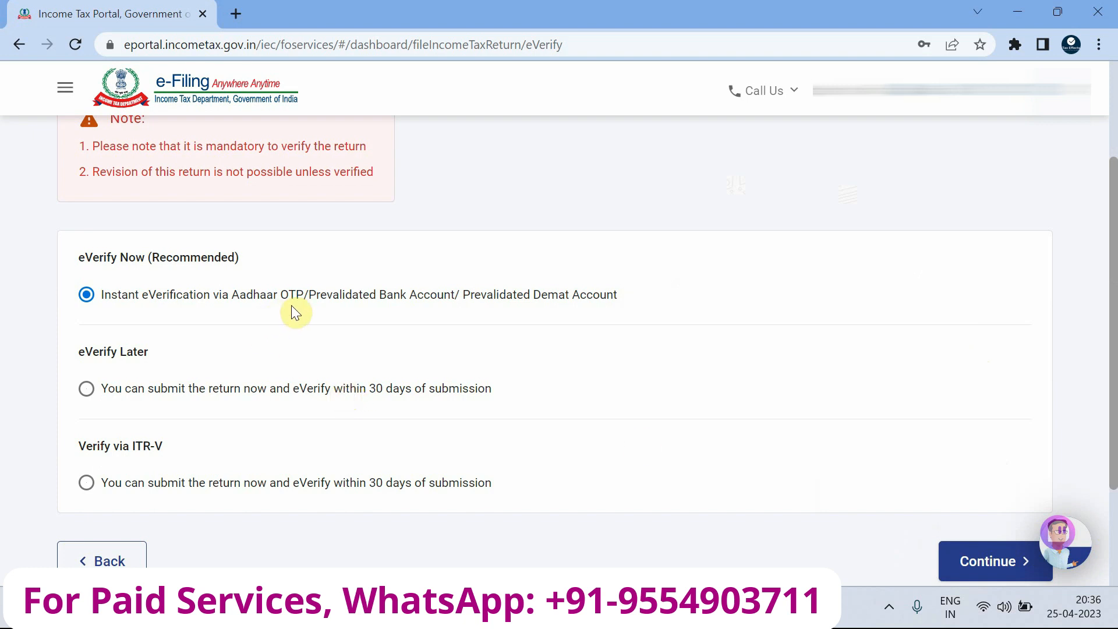
# Choose eVerify Later as the verification option, accept the 30-day notice and submit the return
pyautogui.scroll(-2, 574, 294)
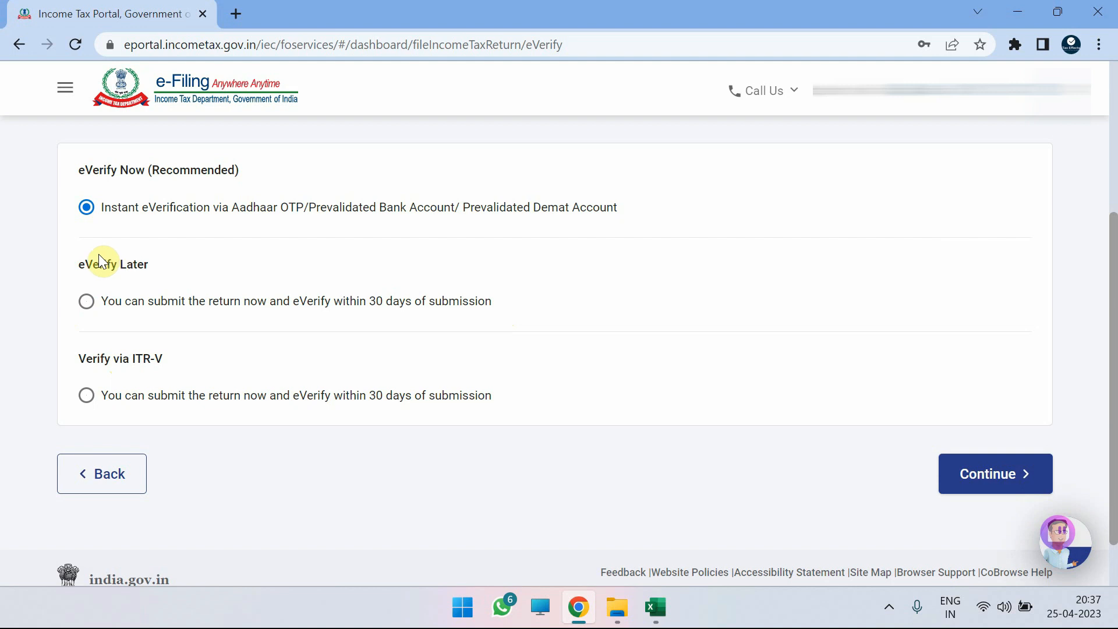
pyautogui.tripleClick(113, 263)
pyautogui.click(86, 300)
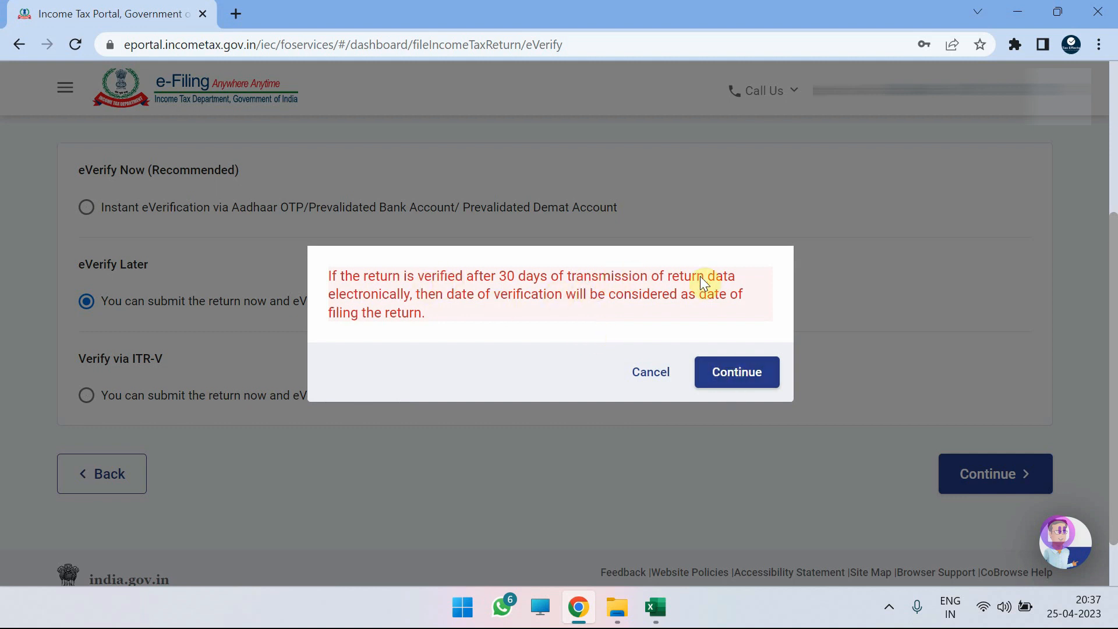
pyautogui.click(743, 378)
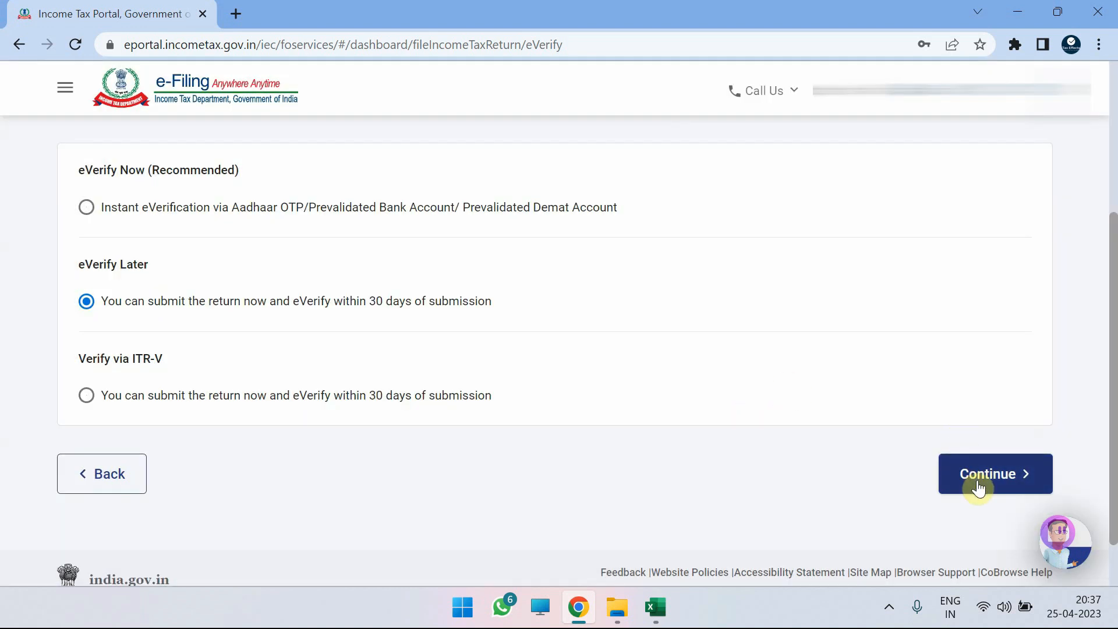
pyautogui.click(978, 487)
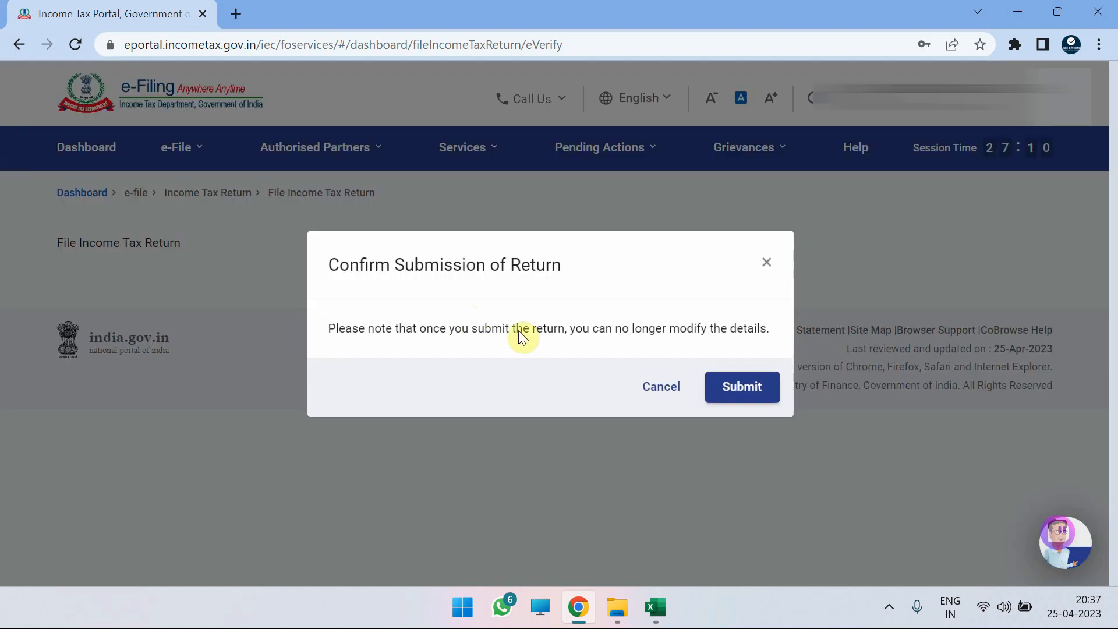
pyautogui.click(748, 388)
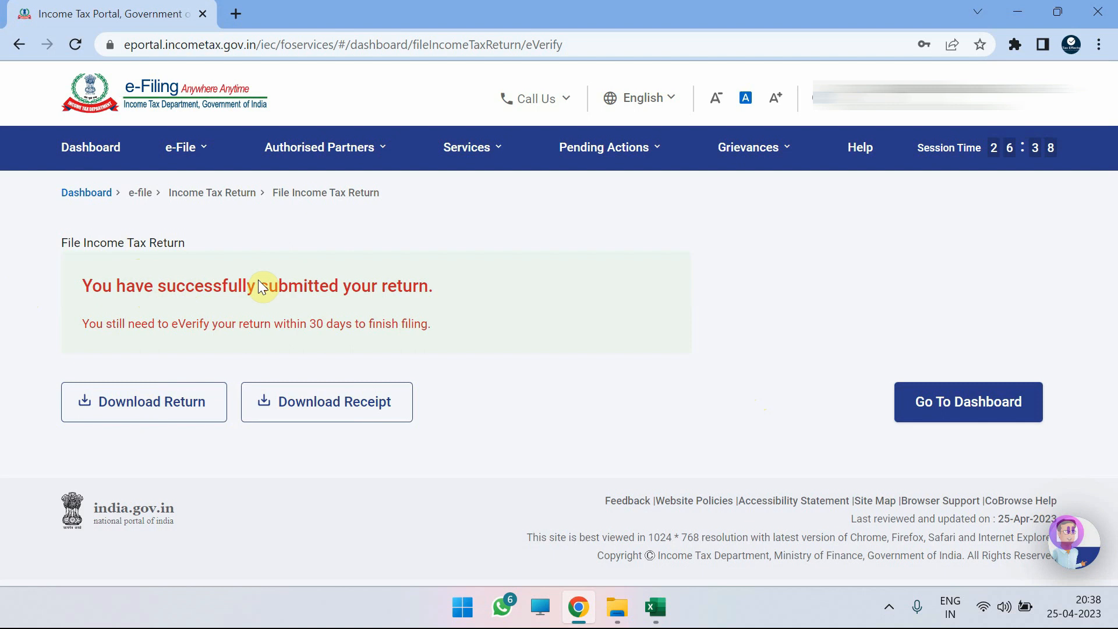
pyautogui.tripleClick(175, 314)
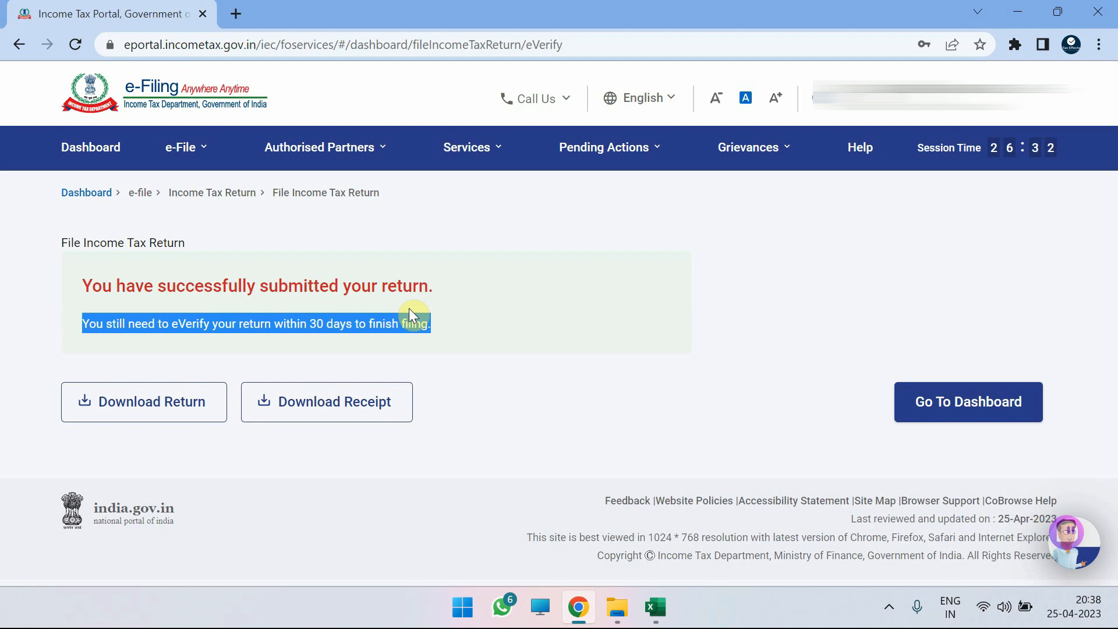
pyautogui.click(344, 239)
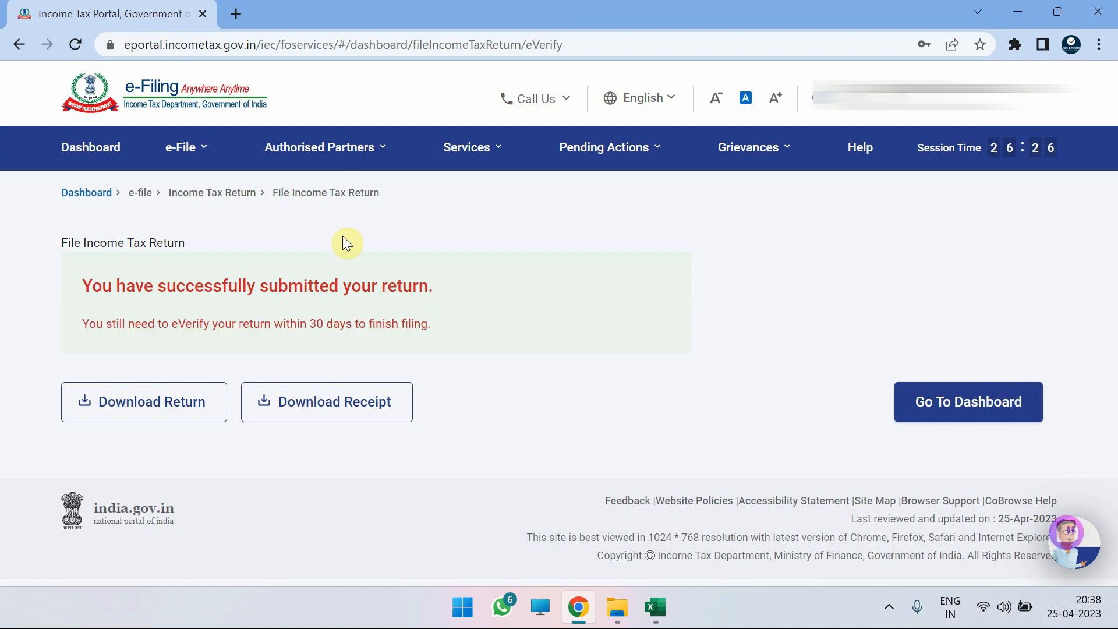
# Go to the e-Verify Return page and start e-verification of the ITR 4 return for assessment year 2023-24
pyautogui.click(182, 147)
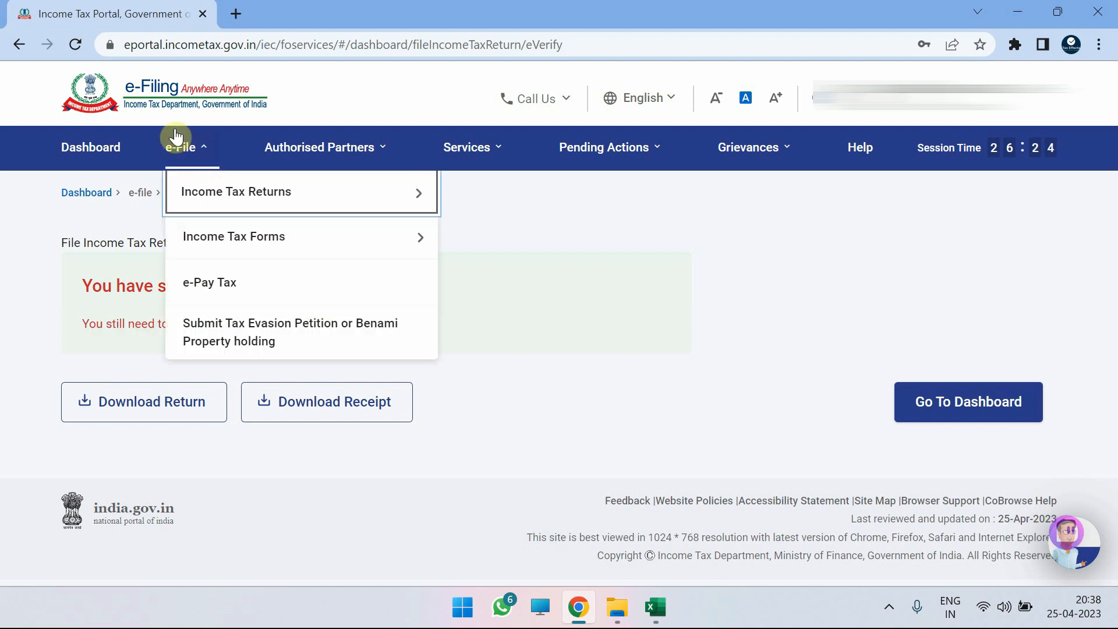
pyautogui.moveTo(280, 182)
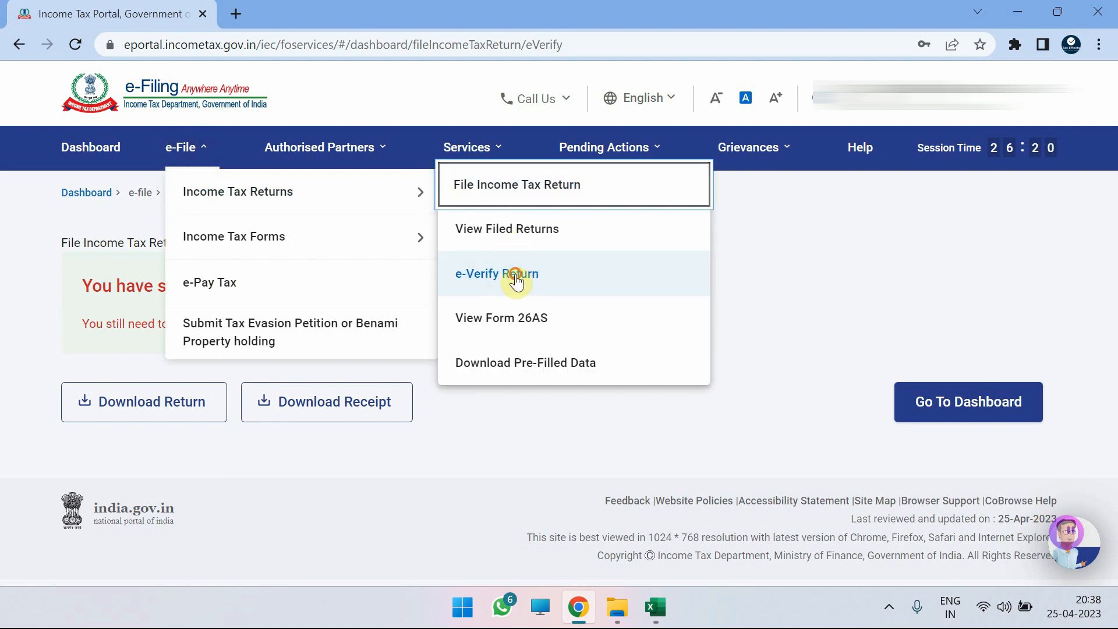
pyautogui.click(496, 279)
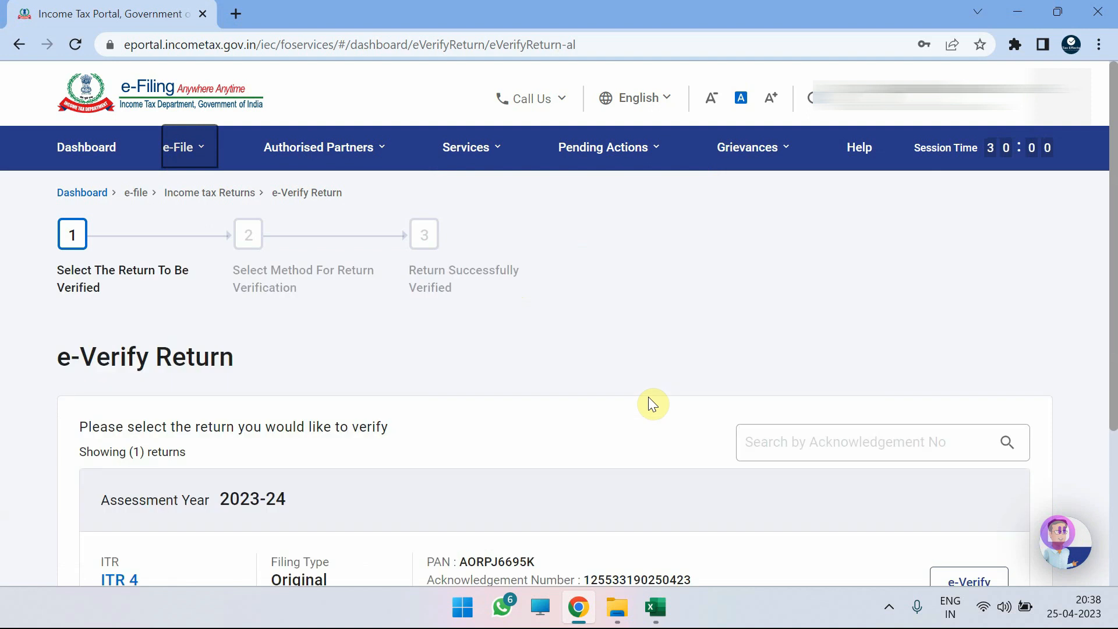
pyautogui.scroll(-2, 649, 401)
pyautogui.scroll(-2, 648, 396)
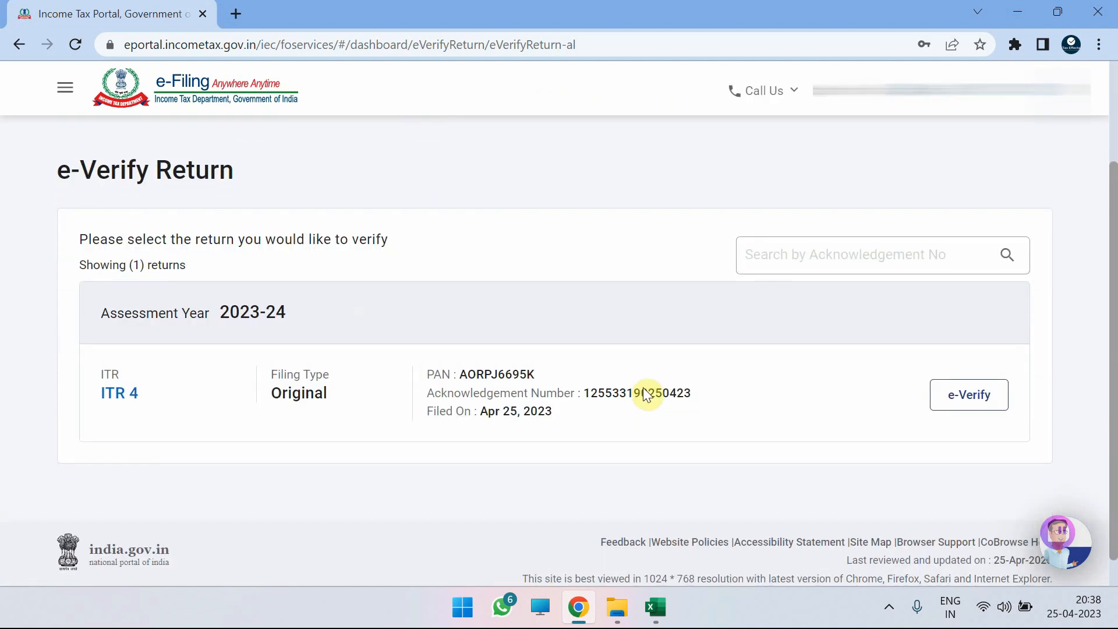
pyautogui.click(972, 408)
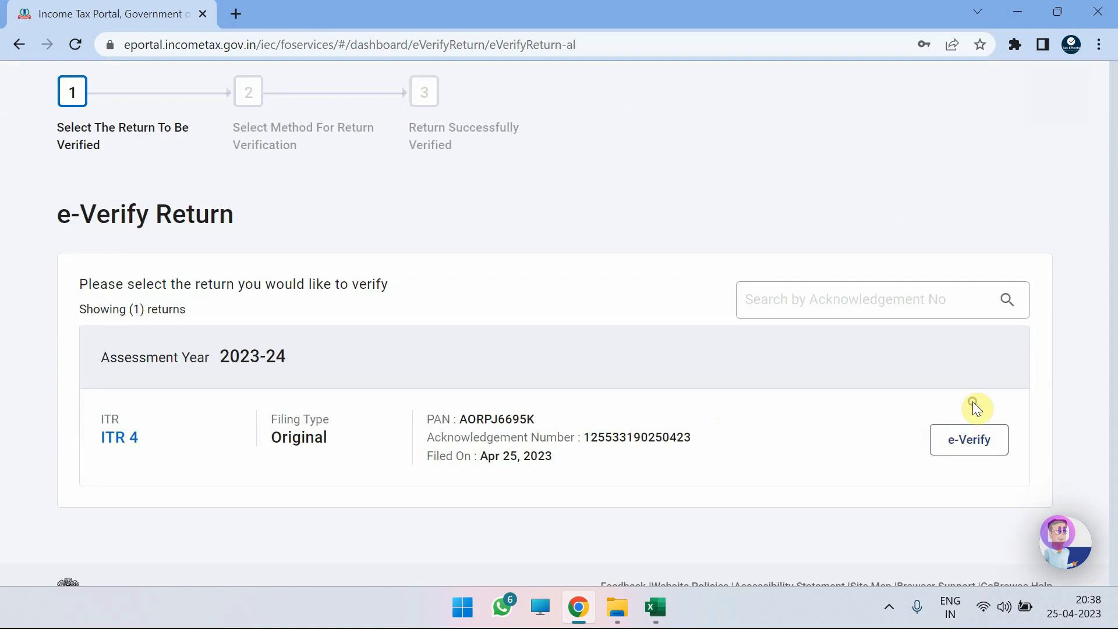
# Choose verification using OTP on the mobile number registered with Aadhaar and agree to validate the Aadhaar details
pyautogui.scroll(-3, 386, 440)
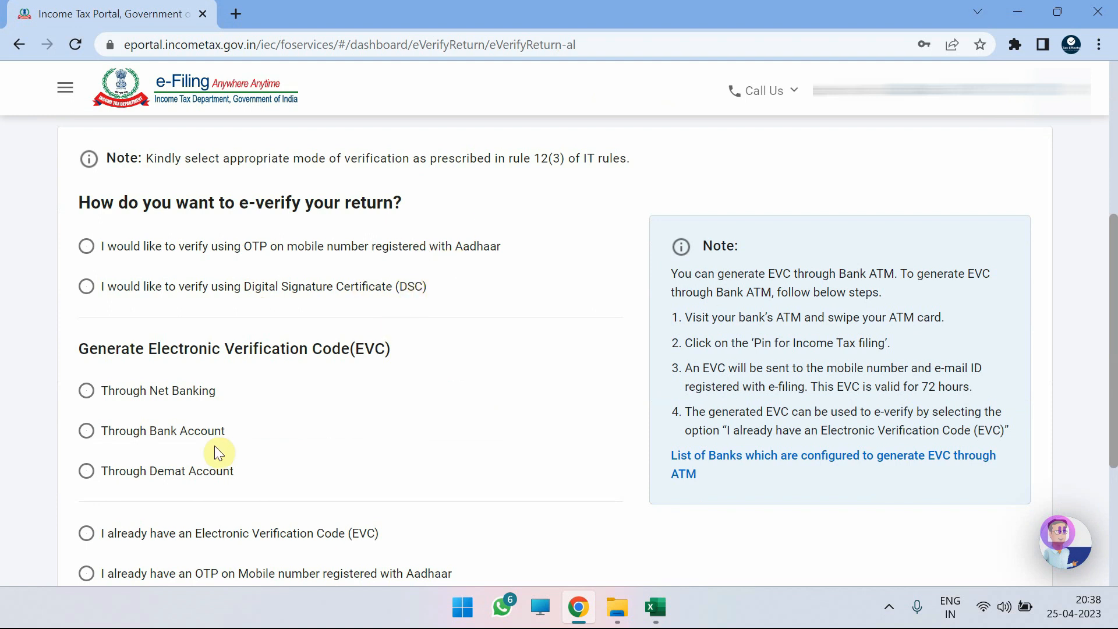
pyautogui.scroll(-2, 214, 446)
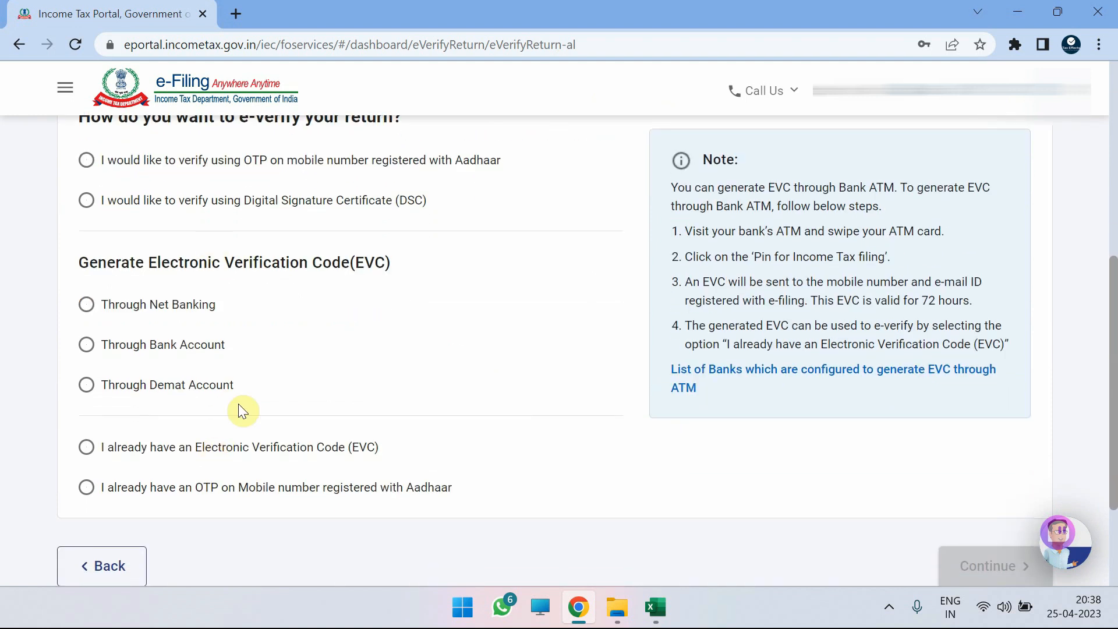
pyautogui.scroll(2, 585, 322)
pyautogui.click(449, 244)
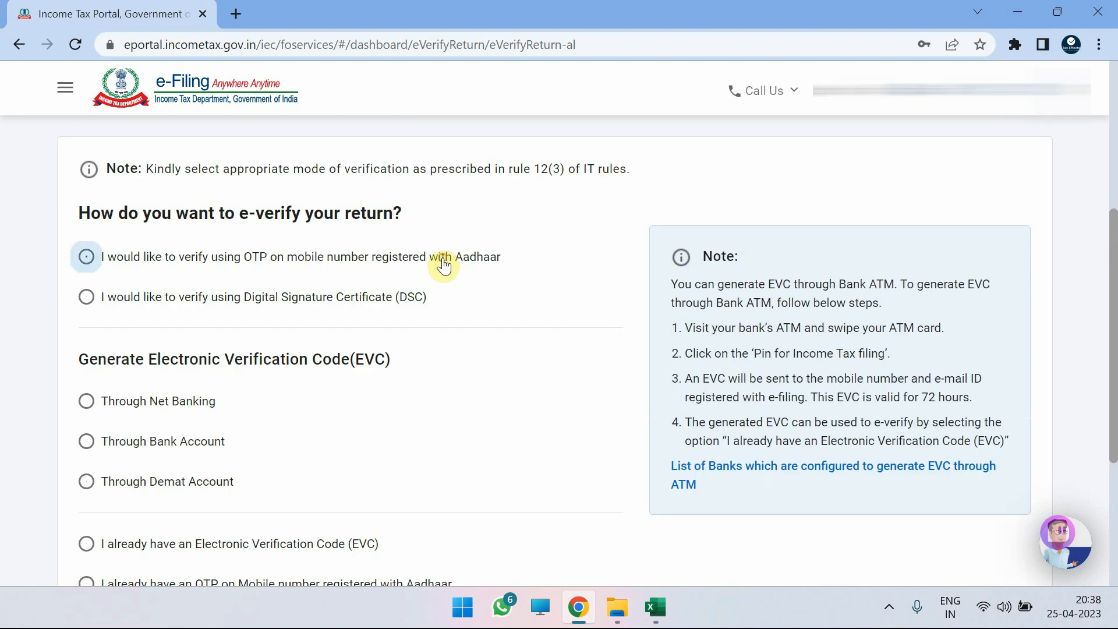
pyautogui.scroll(-5, 677, 364)
pyautogui.click(981, 418)
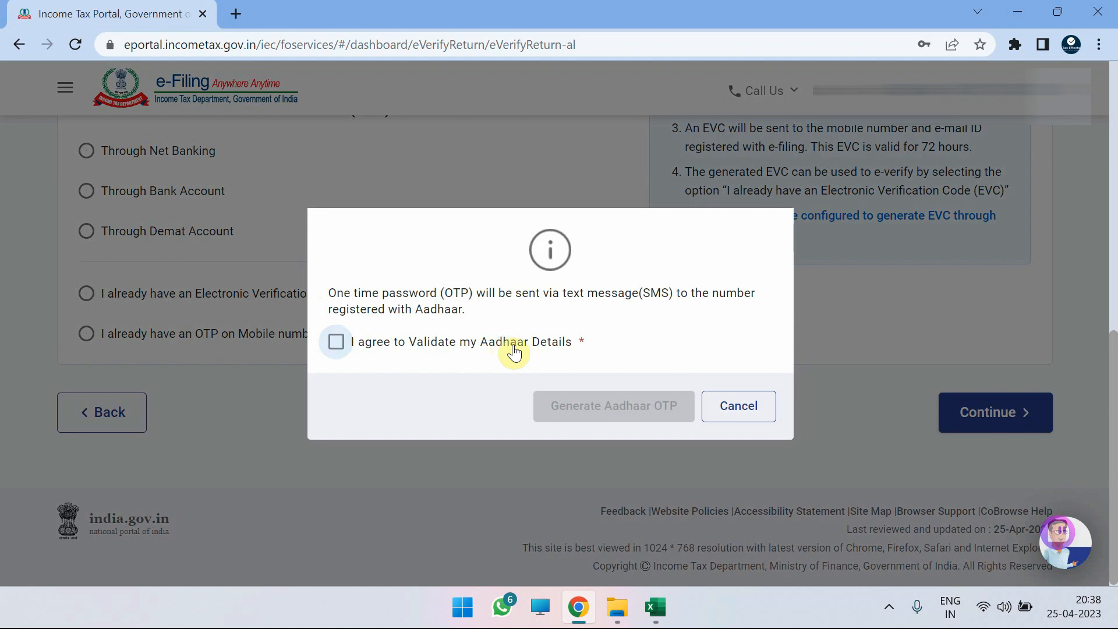
pyautogui.click(513, 339)
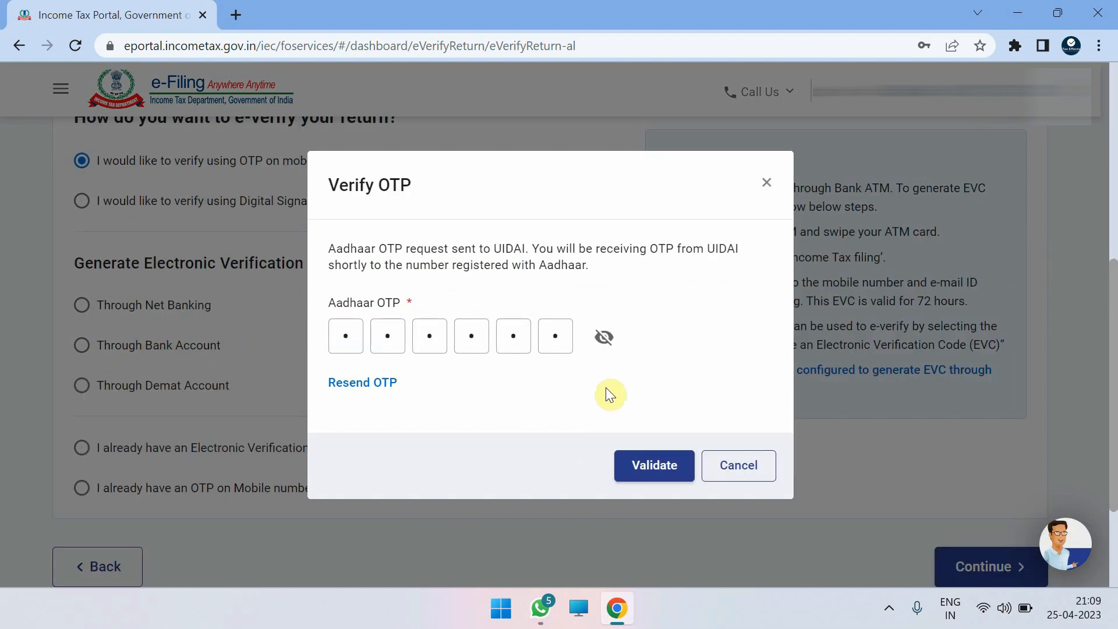
# Validate the Aadhaar OTP to e-verify the return
pyautogui.click(666, 468)
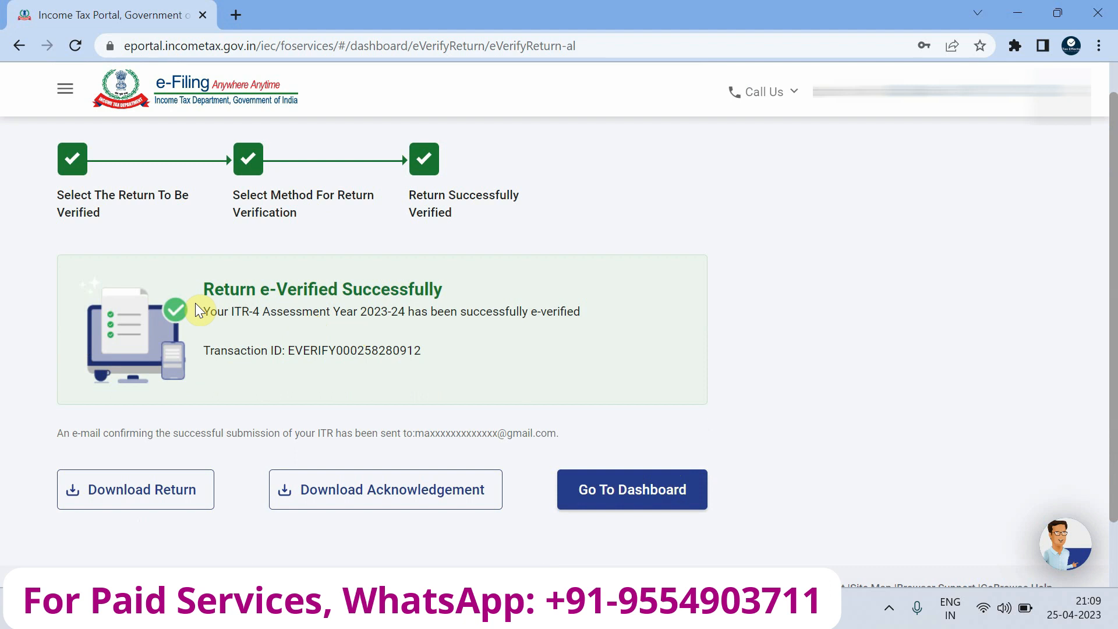
pyautogui.moveTo(196, 304); pyautogui.dragTo(592, 315)
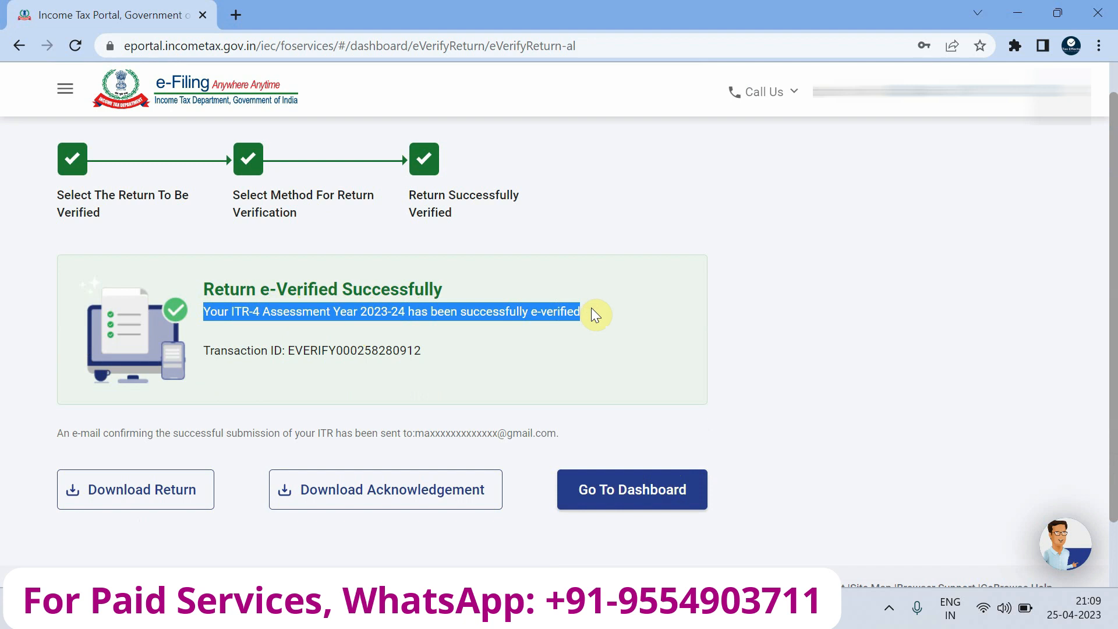
pyautogui.click(634, 304)
# Download the return's acknowledgement PDF, view it and return to the e-Filing portal page
pyautogui.click(398, 492)
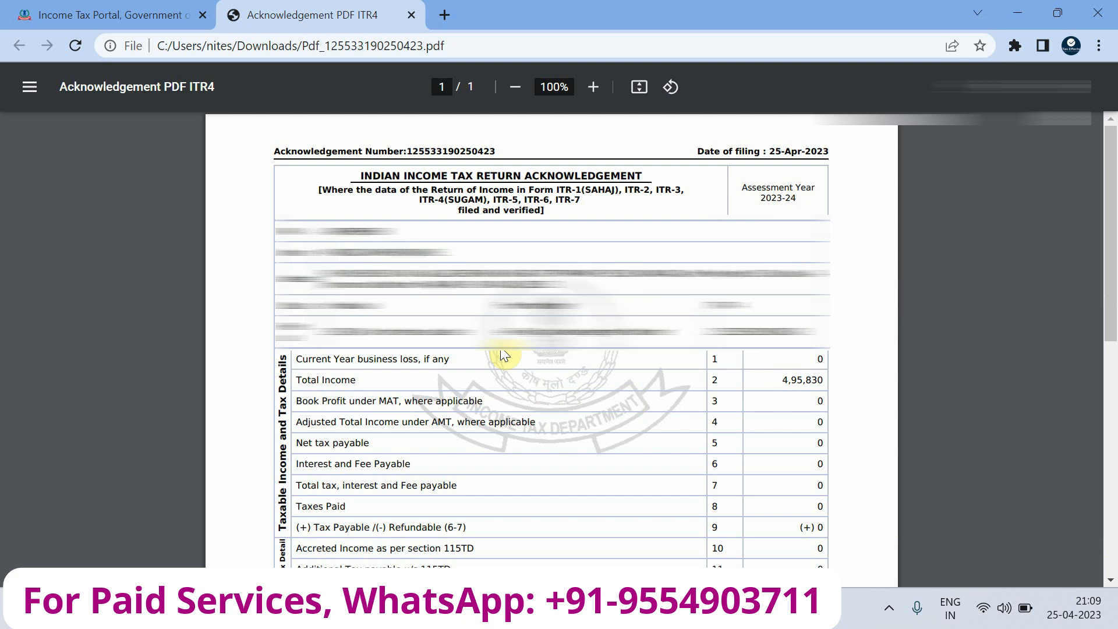
pyautogui.click(149, 13)
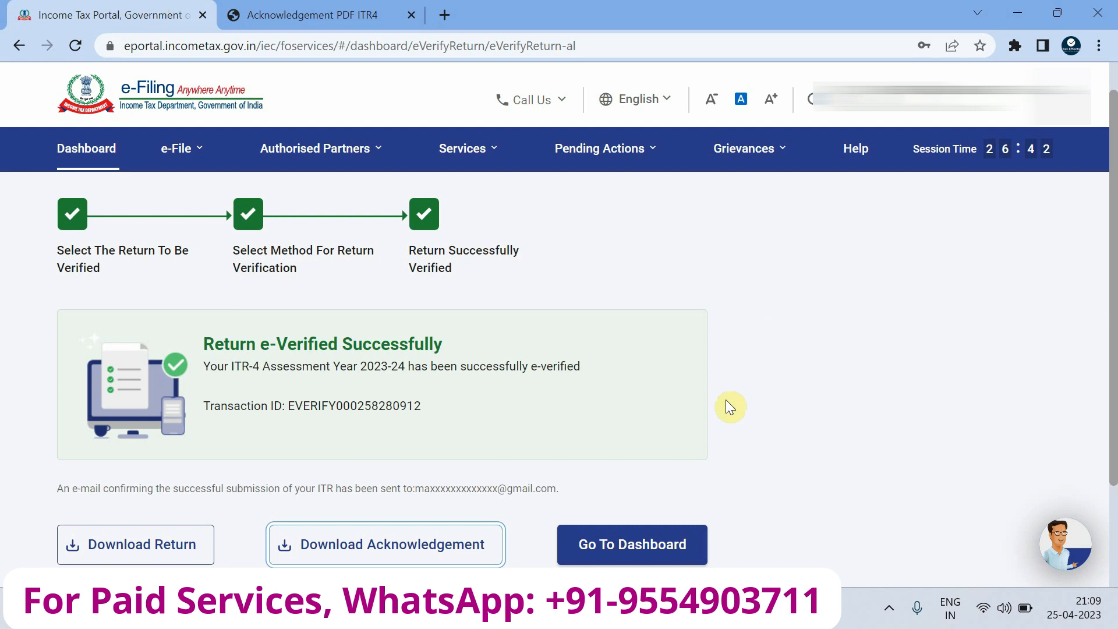